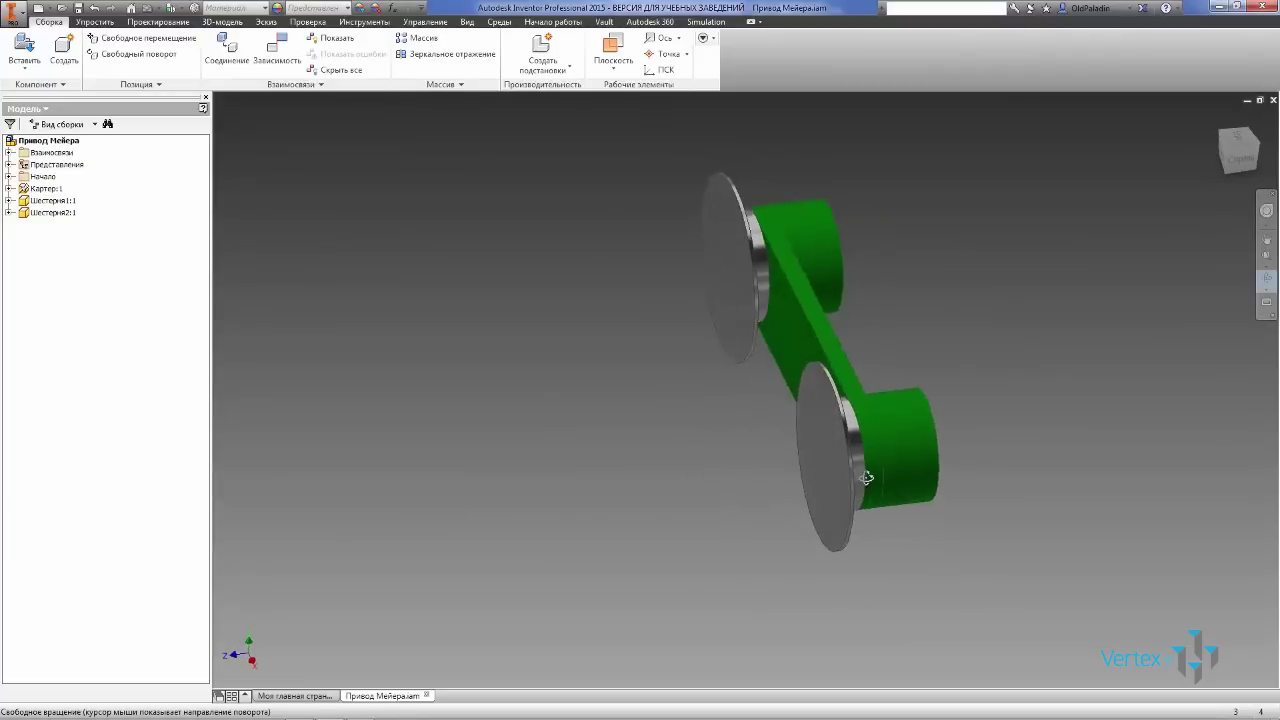
# Change the appearance of both gear discs, Шестерня1 and Шестерня2, to yellow (Желтый).
pyautogui.click(926, 474)
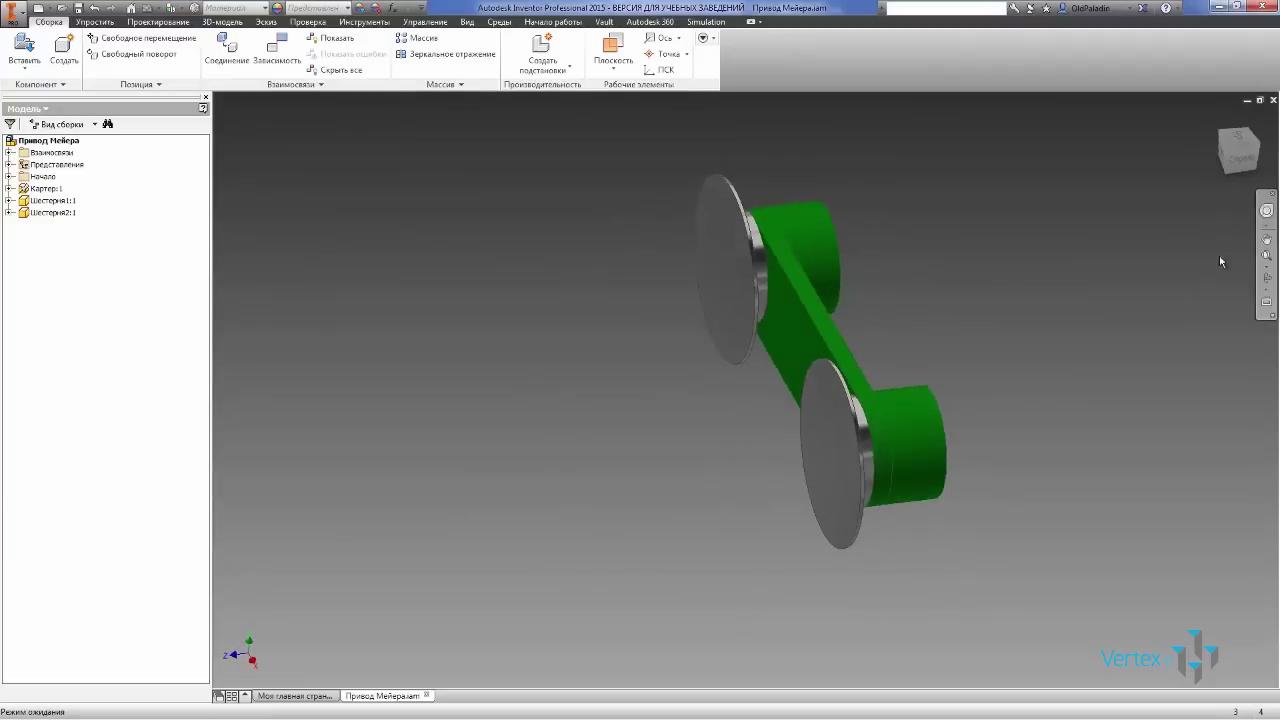
pyautogui.click(1227, 150)
pyautogui.click(540, 351)
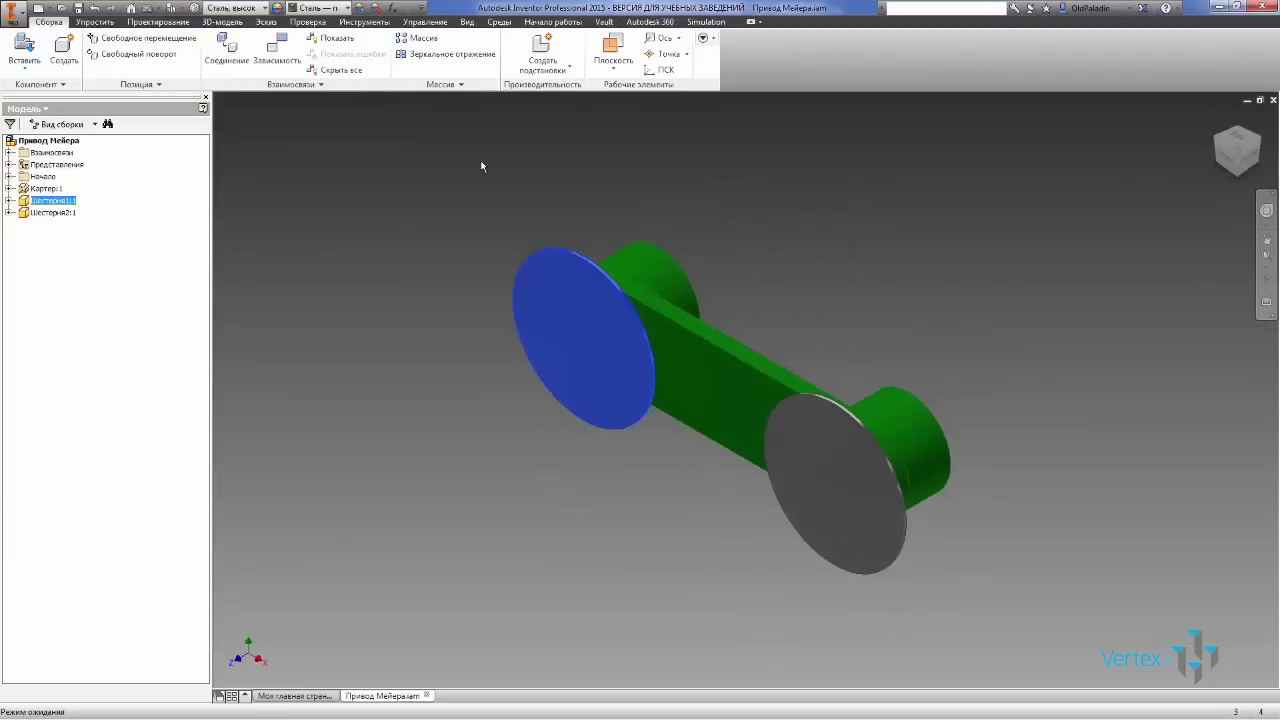
pyautogui.click(354, 8)
pyautogui.click(371, 133)
pyautogui.keyDown('ctrl'); pyautogui.click(834, 543); pyautogui.keyUp('ctrl')
pyautogui.click(347, 8)
pyautogui.click(302, 402)
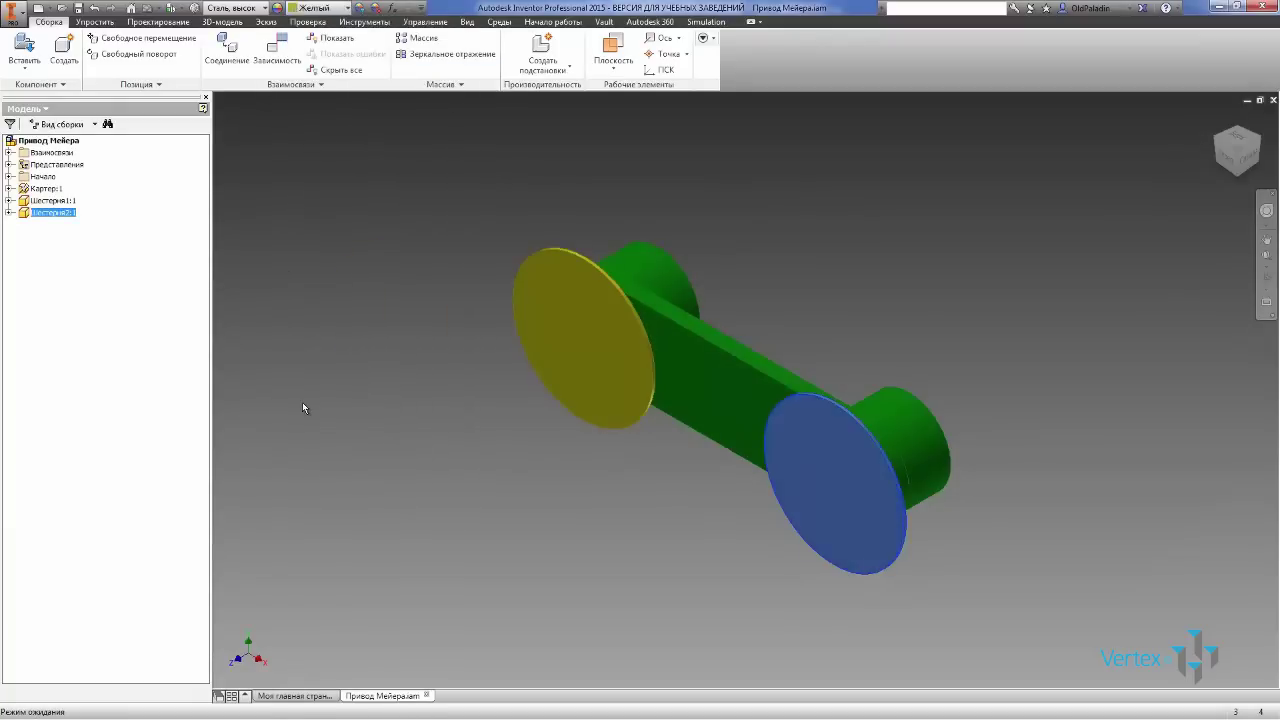
pyautogui.click(587, 525)
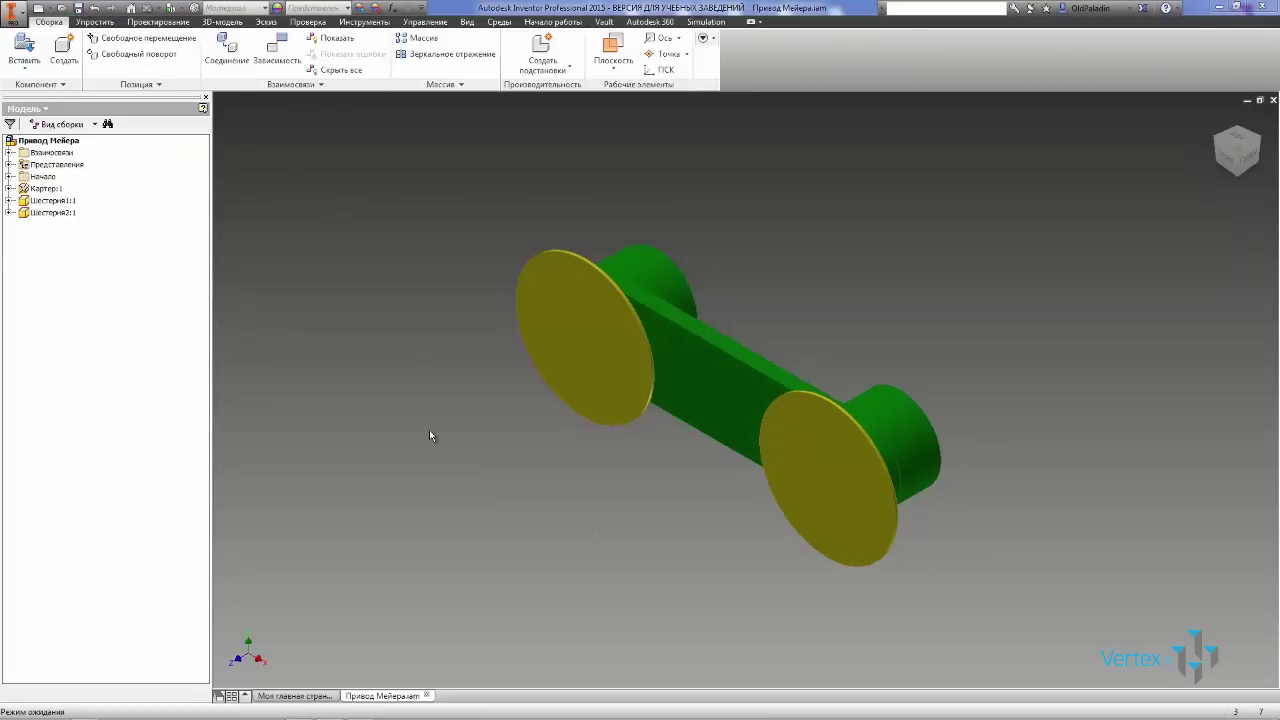
# Start the spur gear generator and place gear 1 using the cylindrical face and start plane of Шестерня1.
pyautogui.click(159, 22)
pyautogui.click(643, 40)
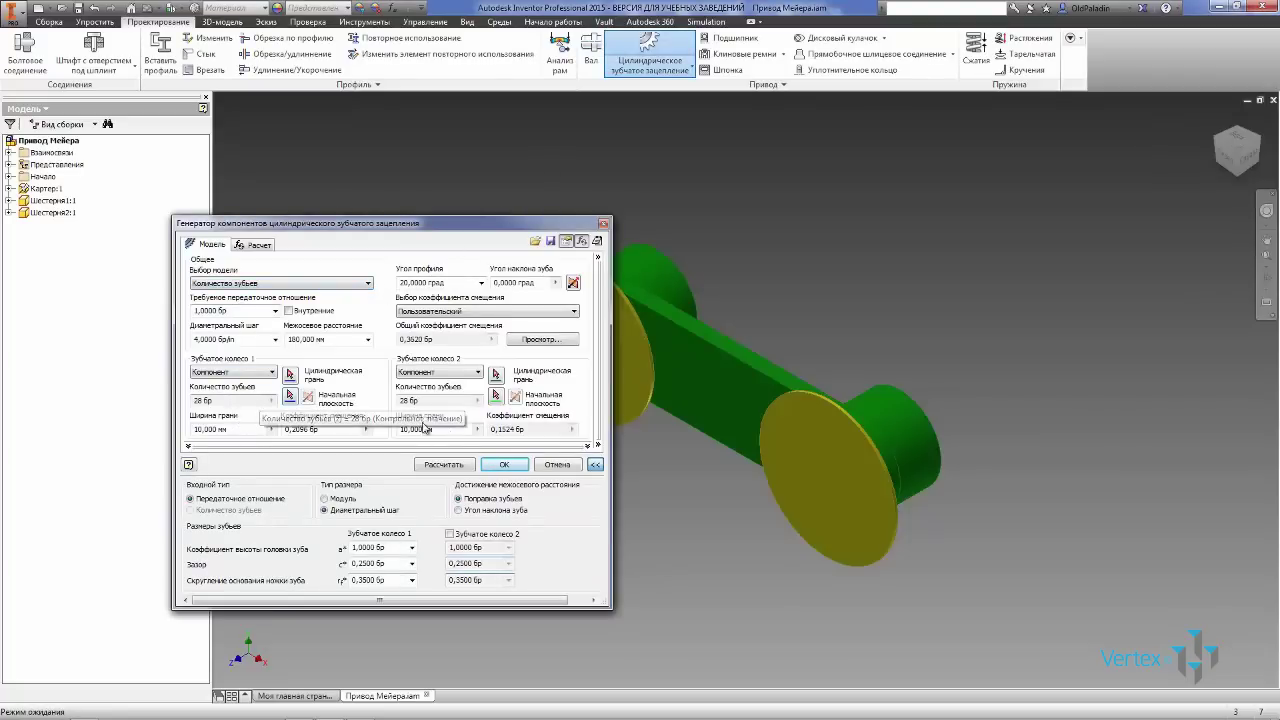
pyautogui.click(291, 374)
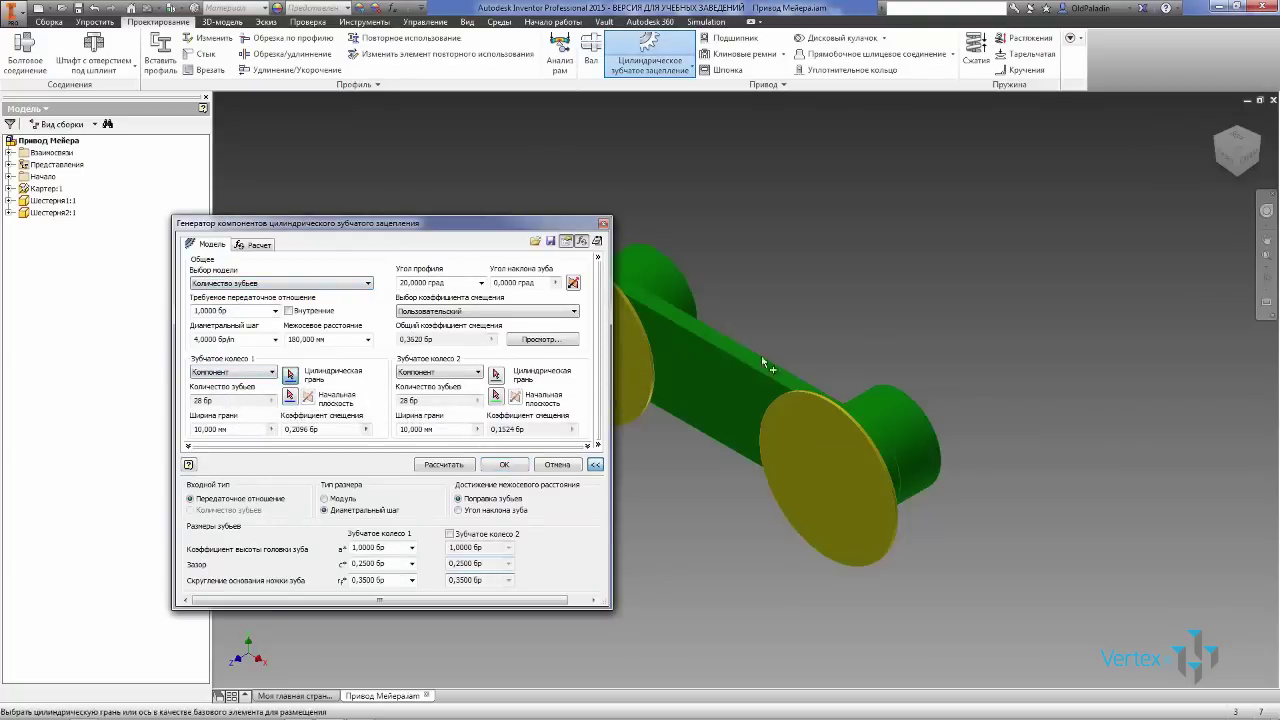
pyautogui.moveTo(919, 423); pyautogui.dragTo(754, 450)
pyautogui.rightClick(787, 370)
pyautogui.click(714, 368)
pyautogui.click(682, 276)
pyautogui.click(290, 396)
pyautogui.click(674, 240)
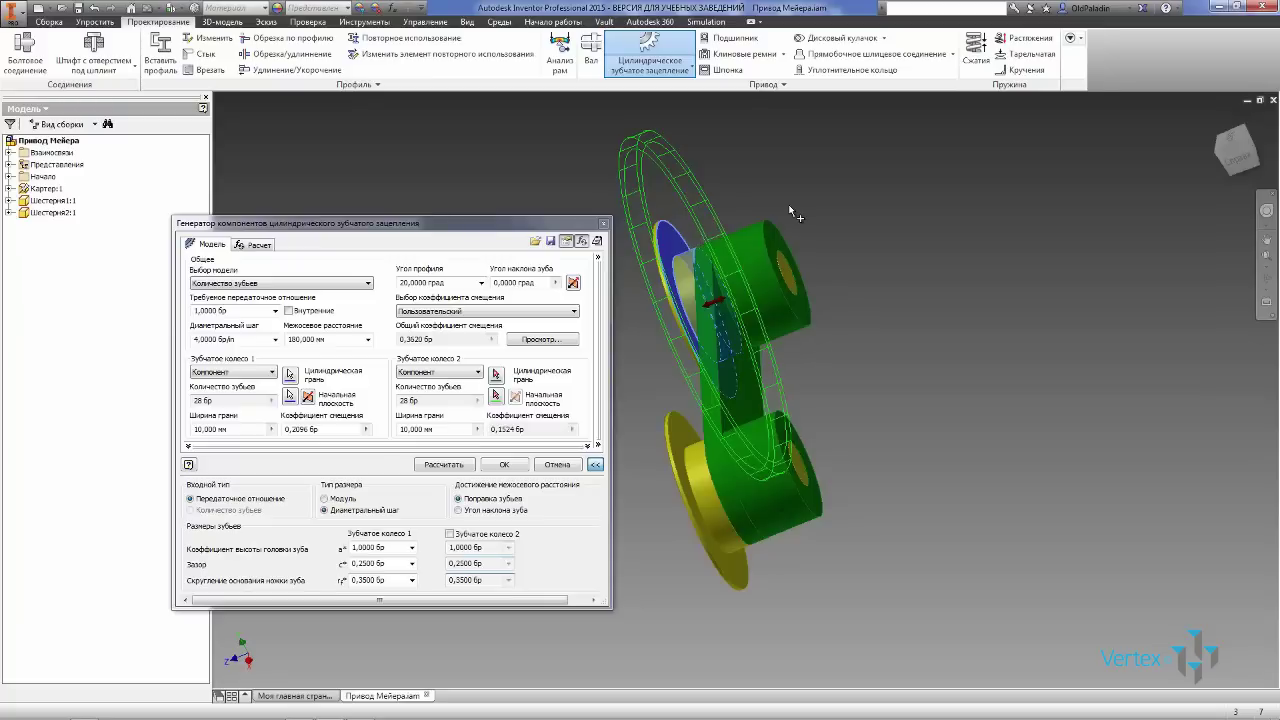
# Place gear 2 on the cylindrical face and start plane of Шестерня2, and generate the gear pair with the default file names.
pyautogui.click(695, 460)
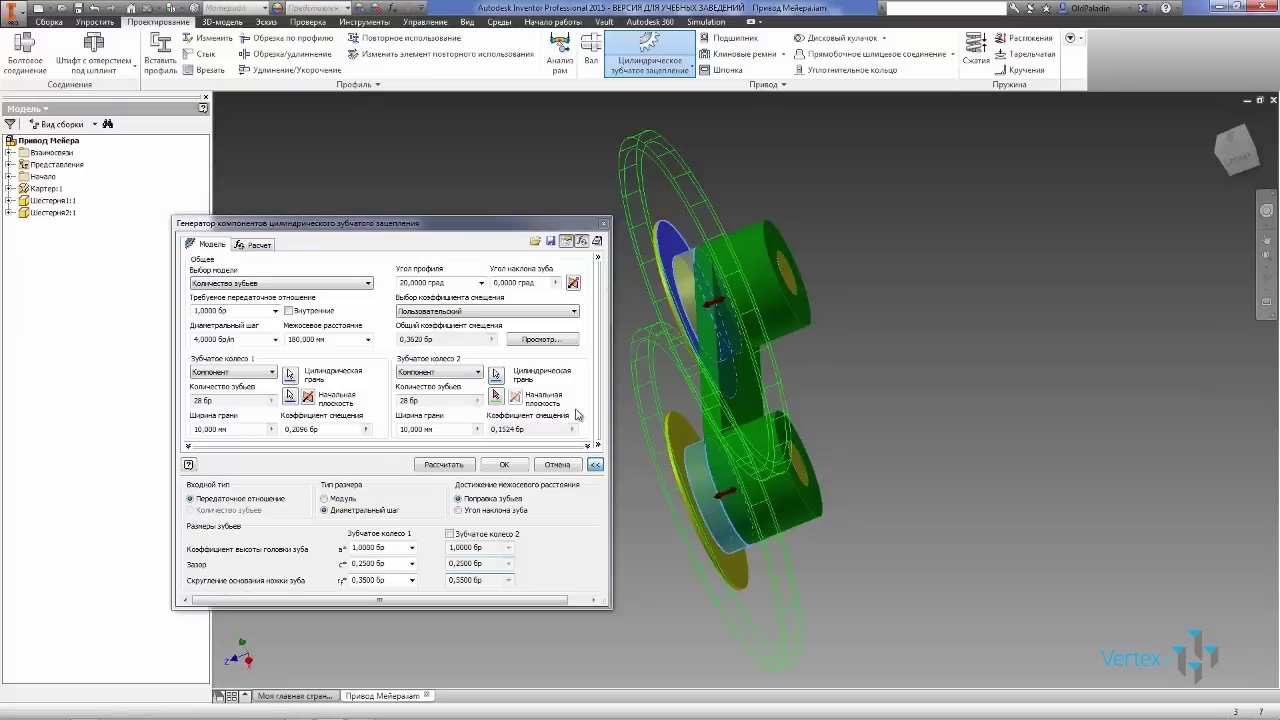
pyautogui.click(683, 449)
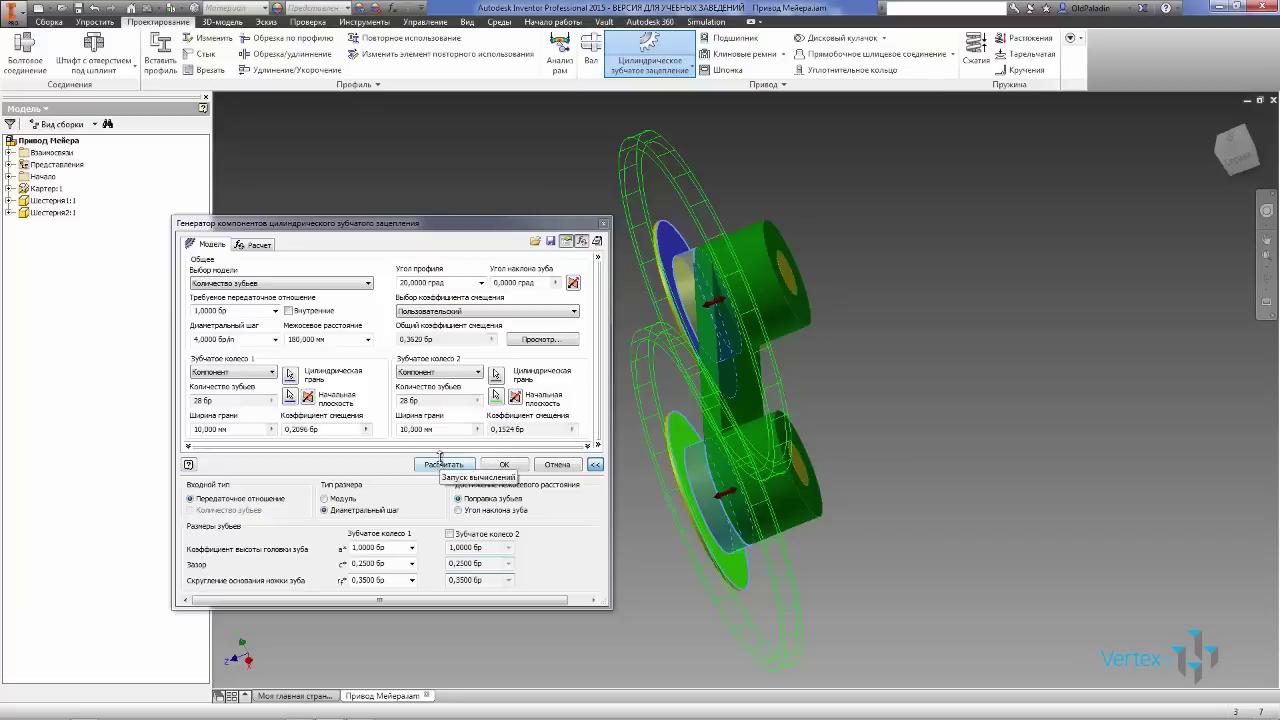
pyautogui.click(502, 466)
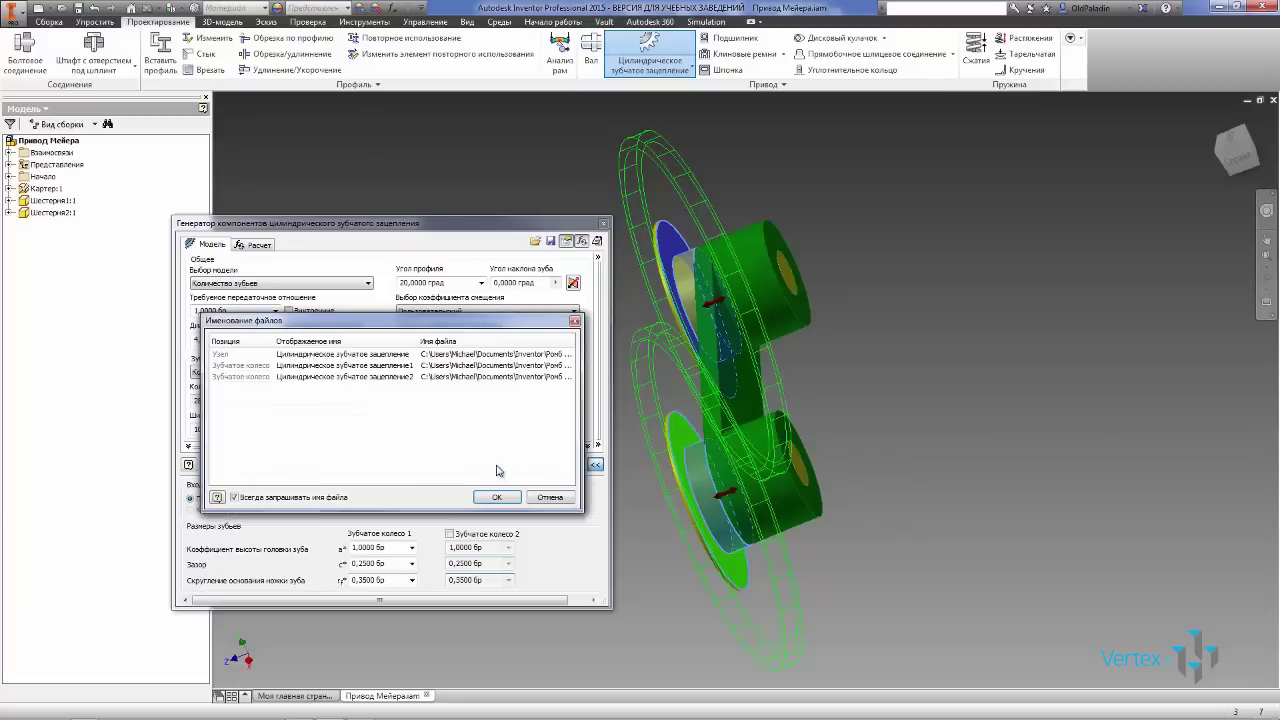
pyautogui.click(504, 497)
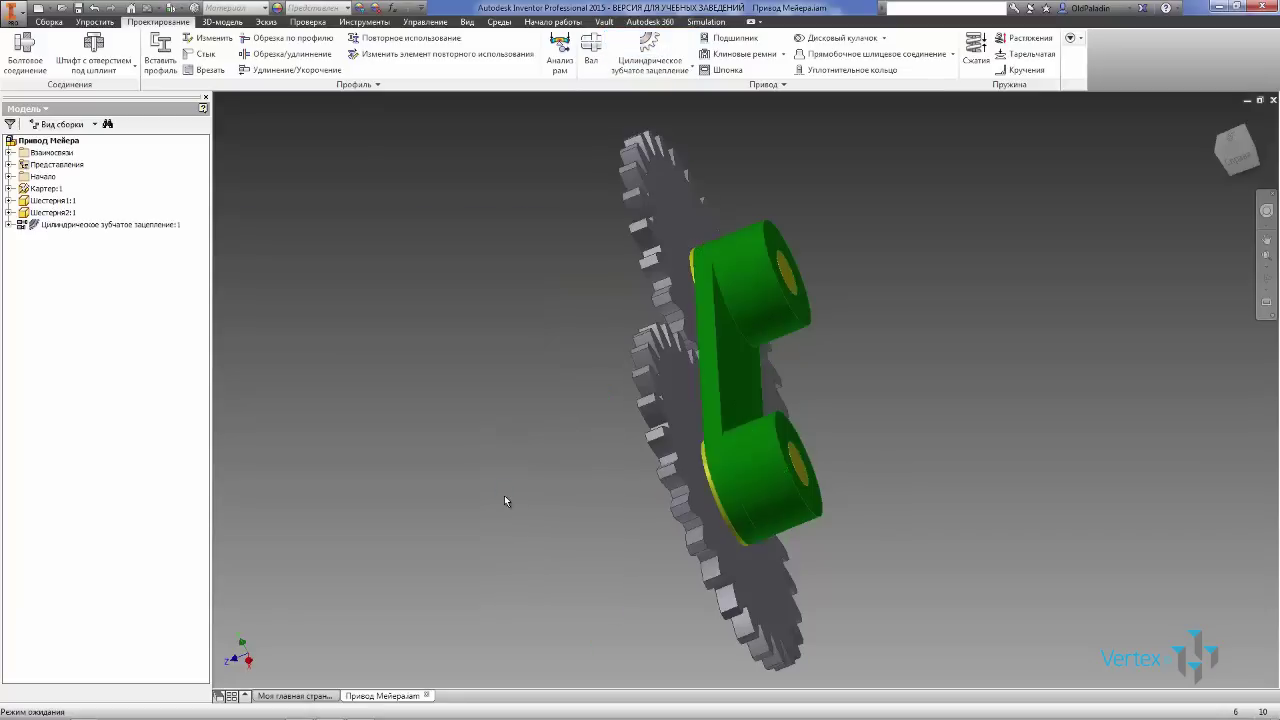
# Save the assembly with the generated gear pair.
pyautogui.click(1212, 118)
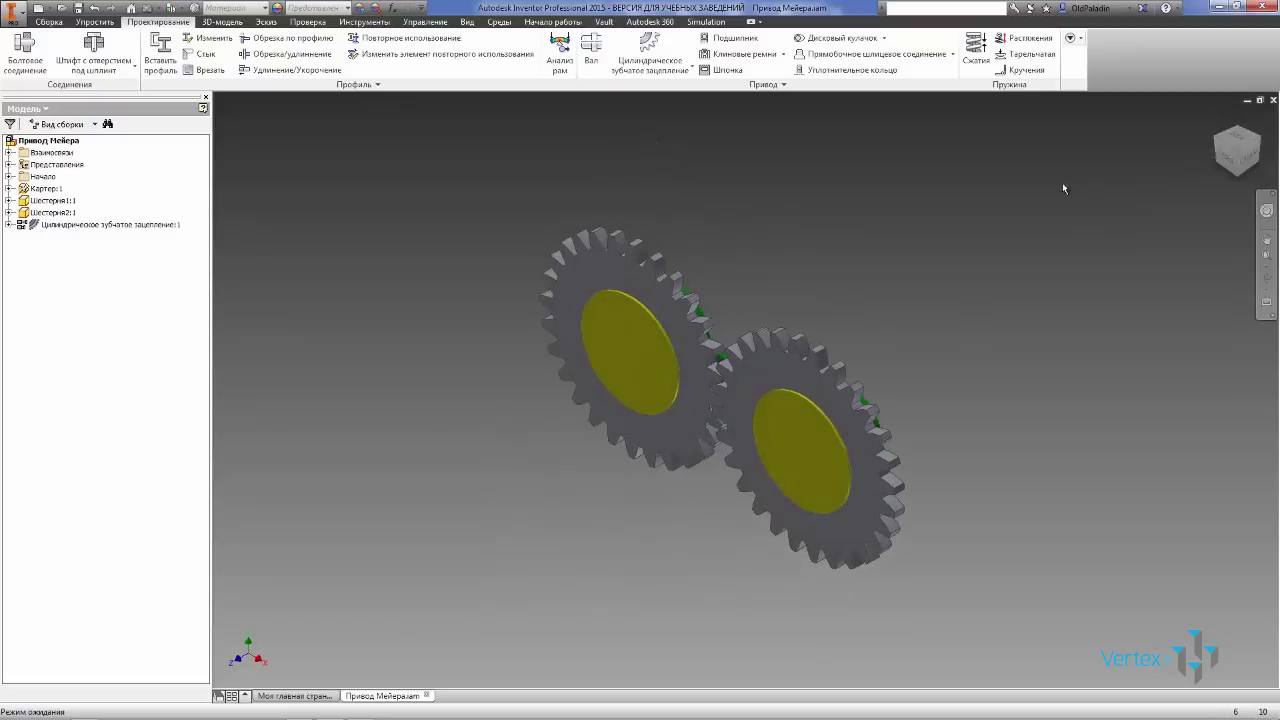
pyautogui.click(78, 9)
pyautogui.click(700, 318)
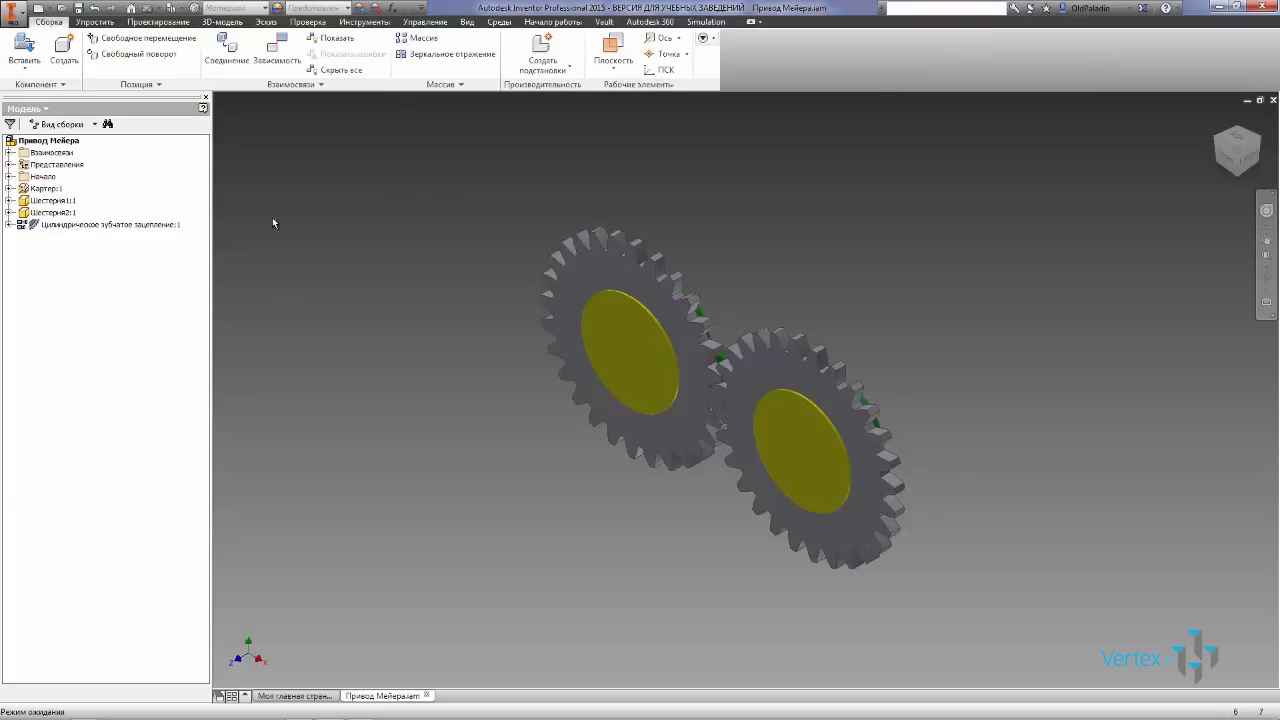
# Begin a Rigid (Жесткий) joint with component-first picking enabled and set its first origin on the back of the first gear.
pyautogui.click(226, 48)
pyautogui.click(220, 128)
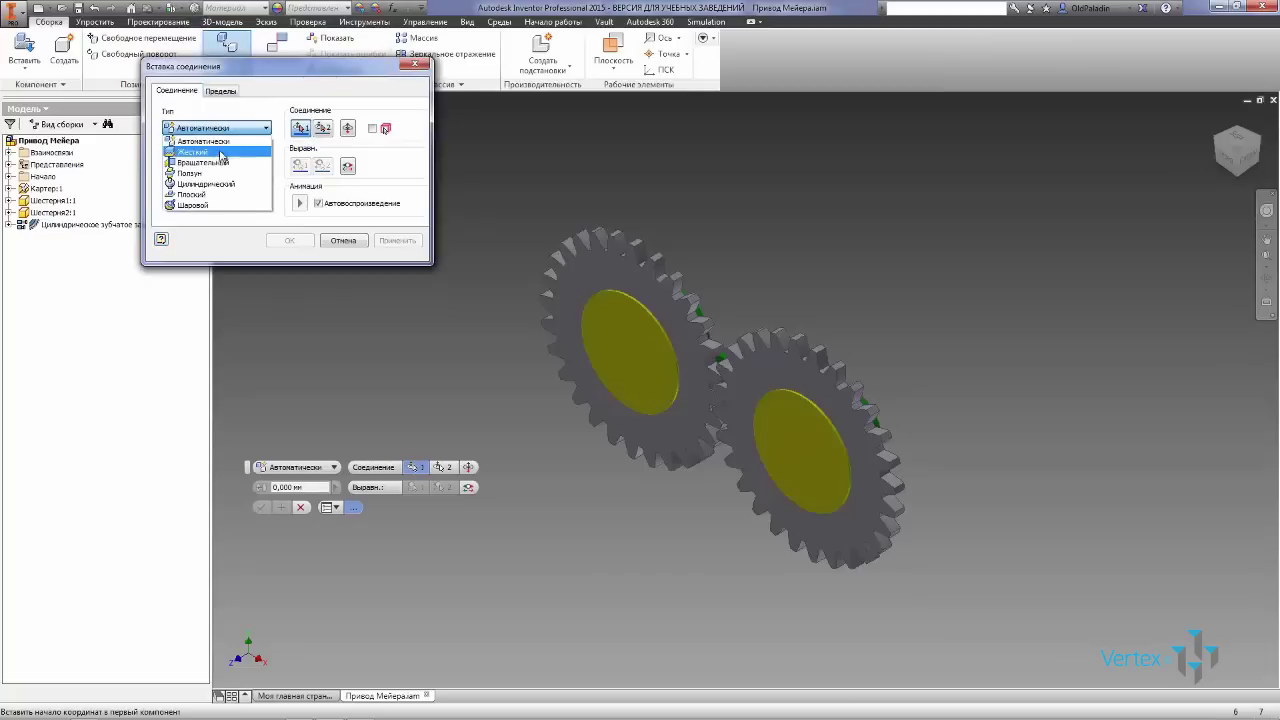
pyautogui.click(221, 154)
pyautogui.click(372, 128)
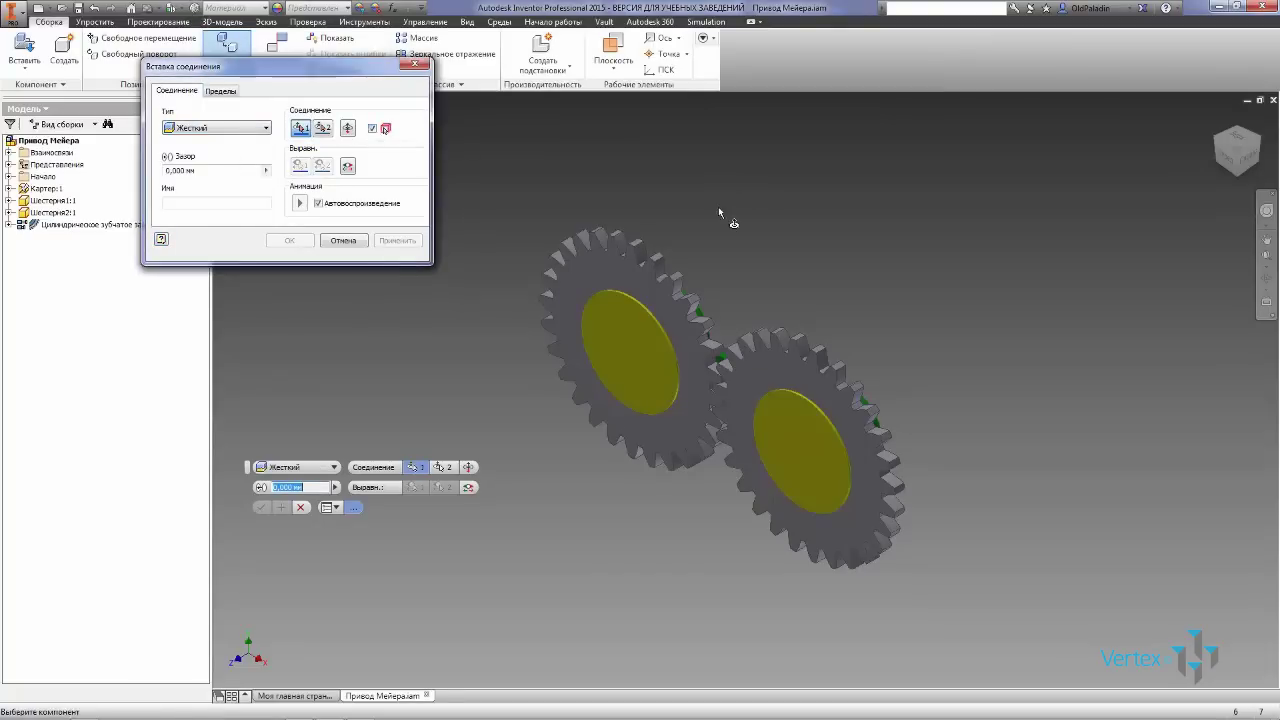
pyautogui.moveTo(940, 342); pyautogui.dragTo(750, 384)
pyautogui.rightClick(750, 384)
pyautogui.click(684, 382)
pyautogui.click(1267, 279)
pyautogui.moveTo(915, 412); pyautogui.dragTo(748, 500)
pyautogui.rightClick(830, 484)
pyautogui.click(766, 484)
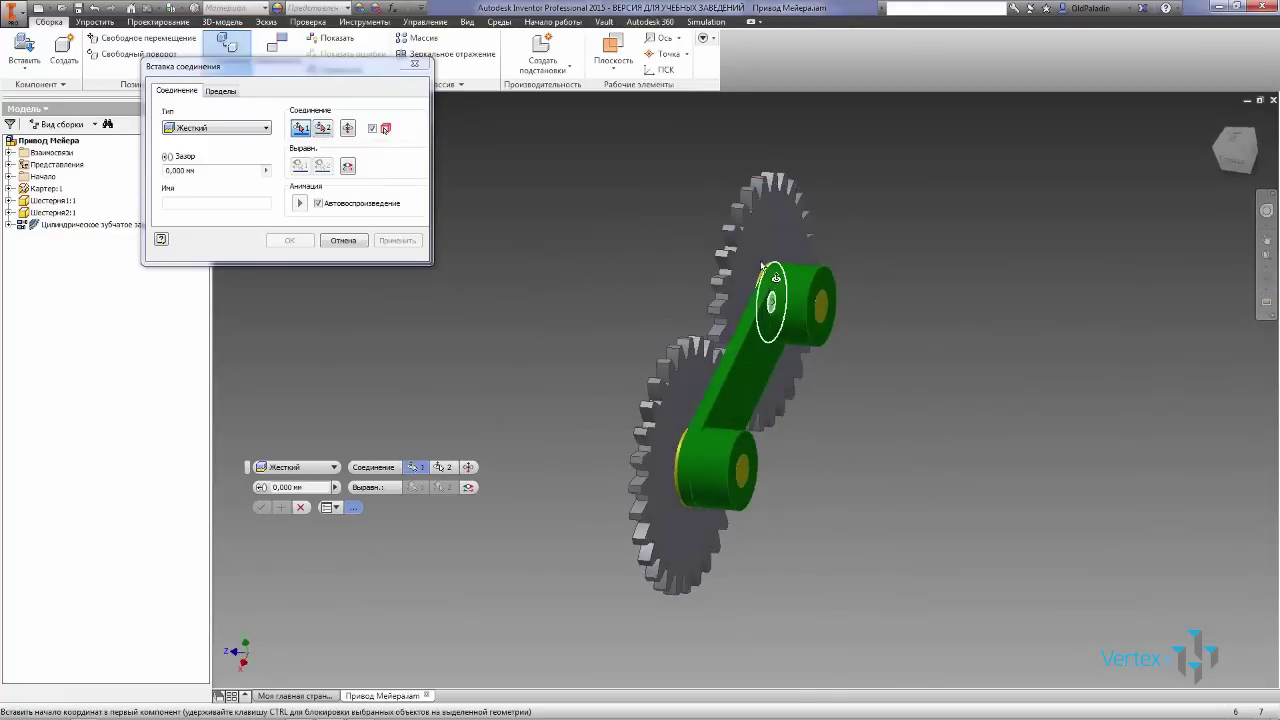
pyautogui.click(757, 299)
# Set the second joint origin at the centre of the first gear's yellow disc and apply the rigid joint.
pyautogui.click(1267, 279)
pyautogui.moveTo(700, 385); pyautogui.dragTo(845, 279)
pyautogui.press('Escape')
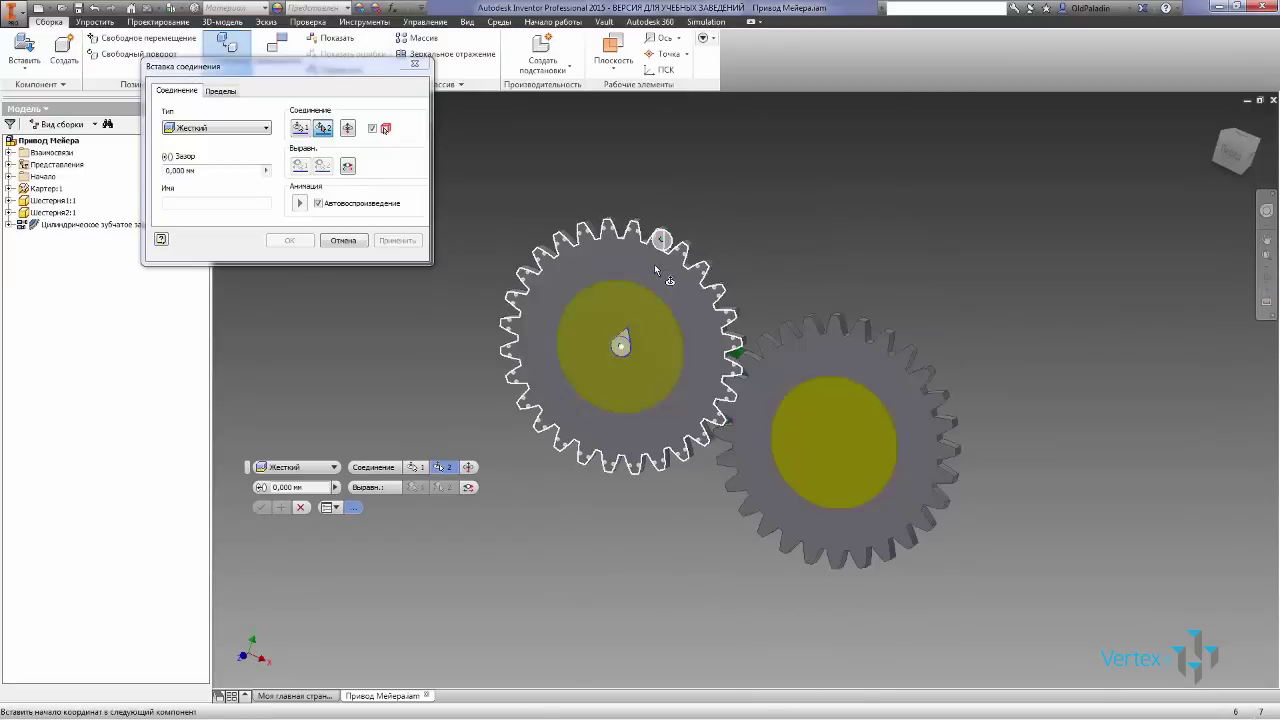
pyautogui.click(618, 343)
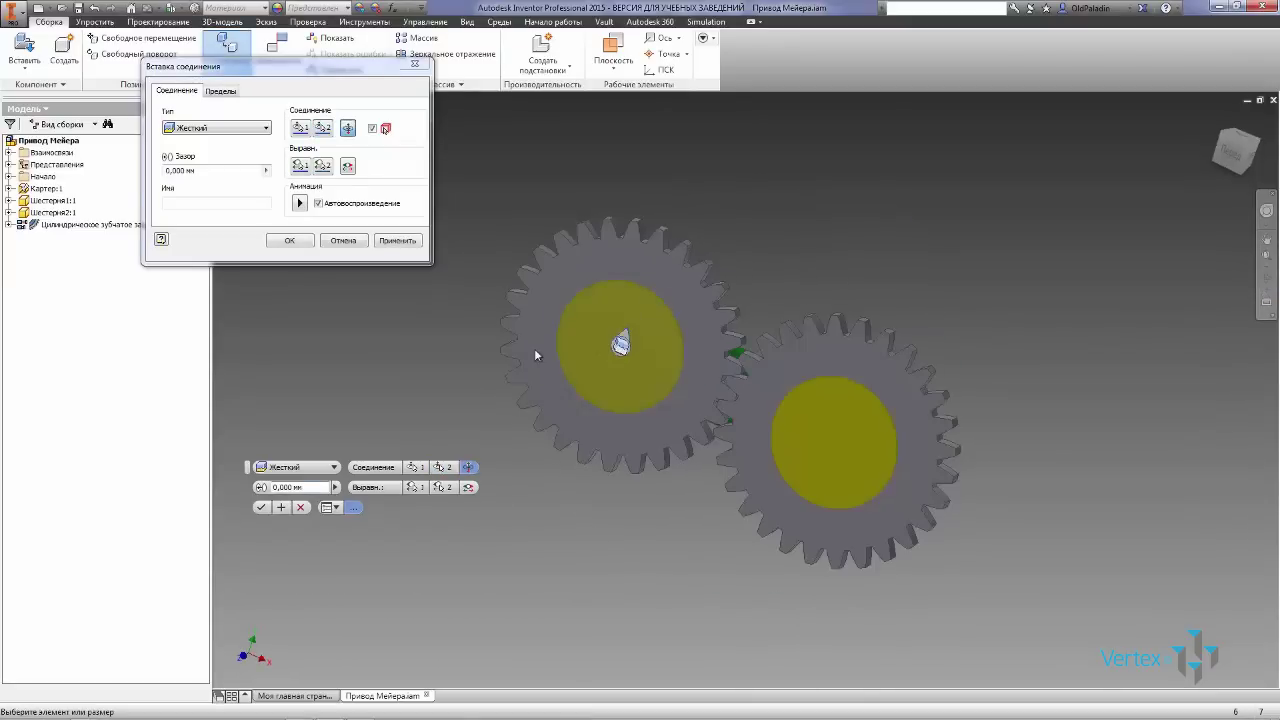
pyautogui.click(293, 242)
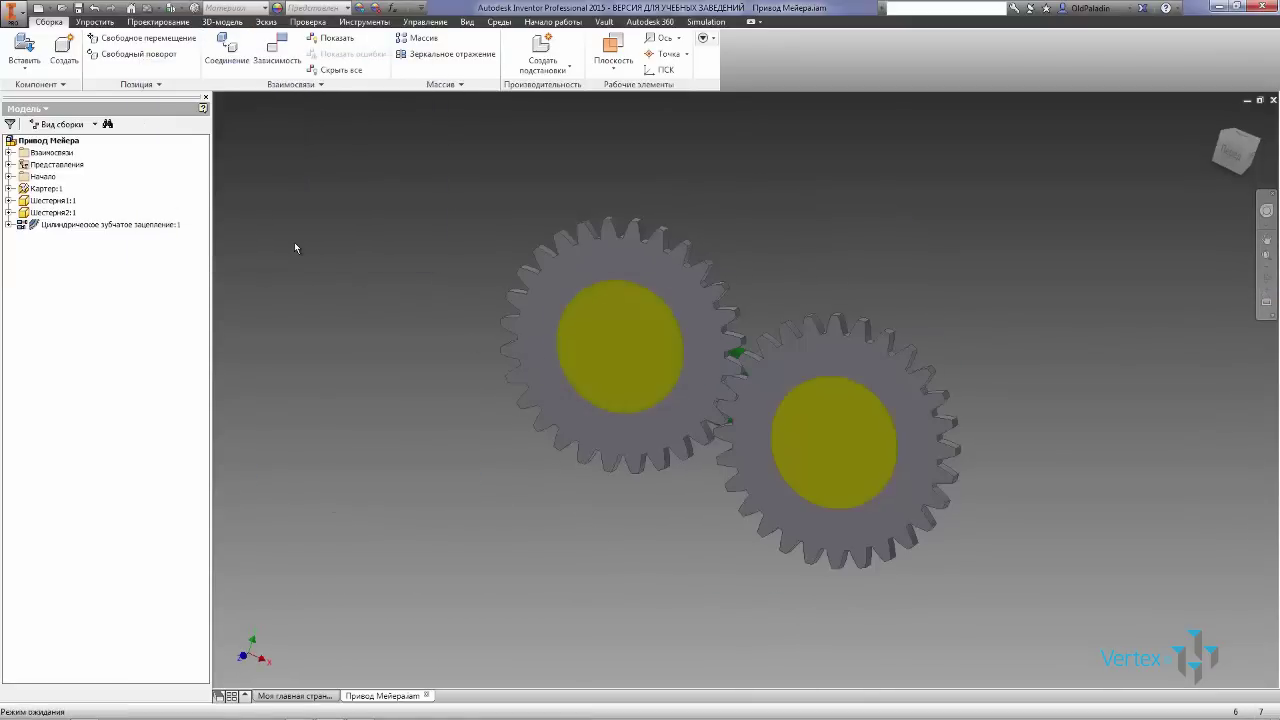
# Begin another Rigid (Жесткий) joint and set its first origin on the back of the second gear.
pyautogui.click(228, 46)
pyautogui.click(250, 128)
pyautogui.click(241, 151)
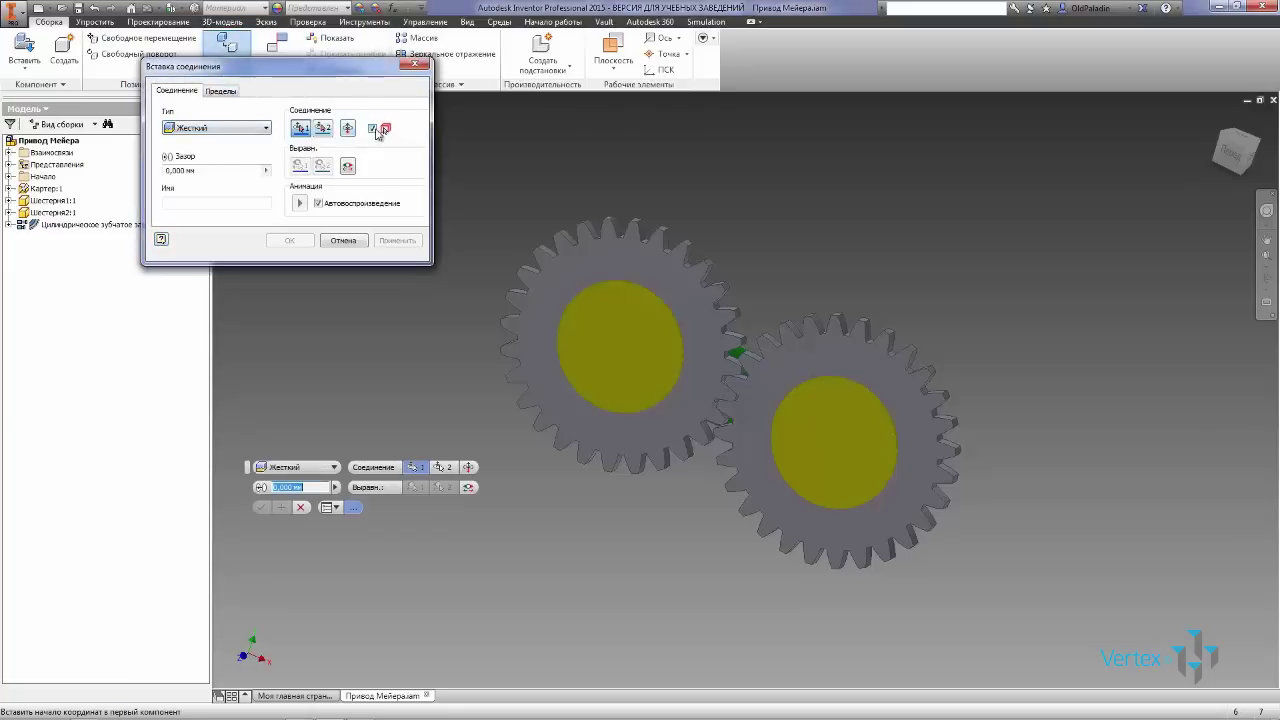
pyautogui.click(1266, 281)
pyautogui.moveTo(830, 455); pyautogui.dragTo(617, 494)
pyautogui.rightClick(765, 487)
pyautogui.click(696, 486)
pyautogui.click(663, 388)
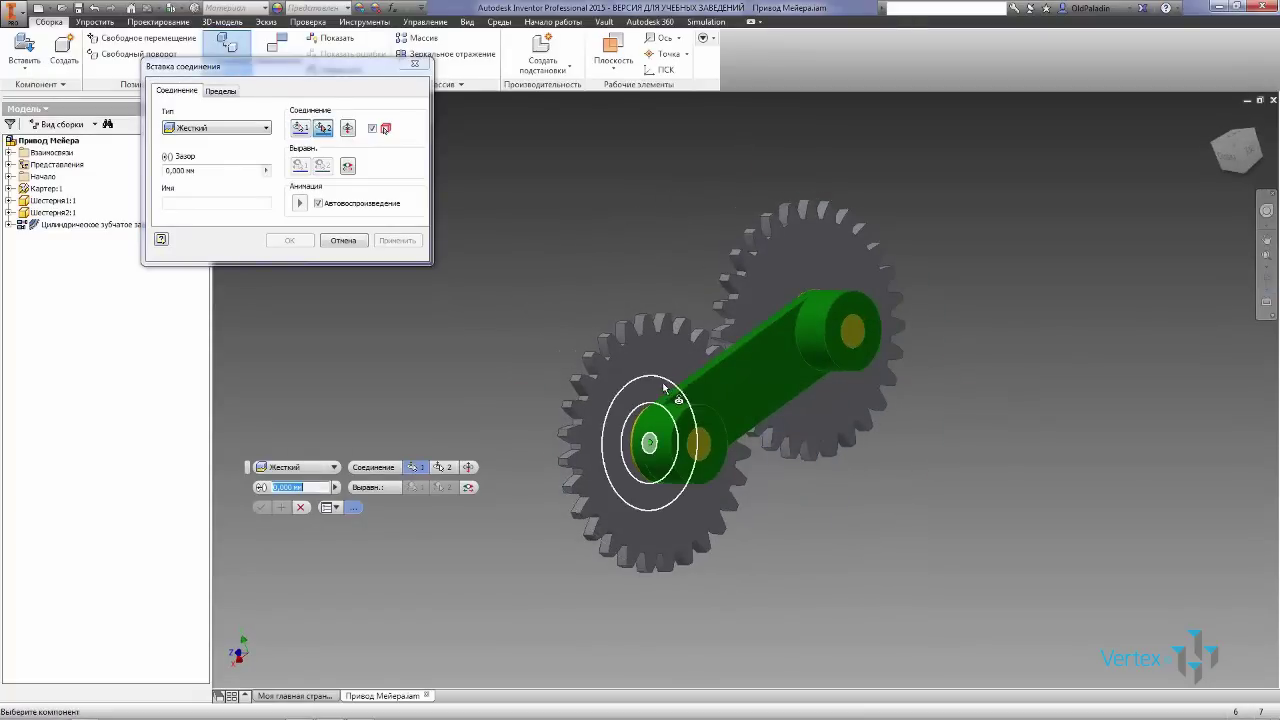
# Complete the rigid joint at the centre of the second gear's yellow disc, and turn the first gear to test the mesh.
pyautogui.click(1266, 280)
pyautogui.moveTo(808, 449); pyautogui.dragTo(908, 412)
pyautogui.rightClick(908, 412)
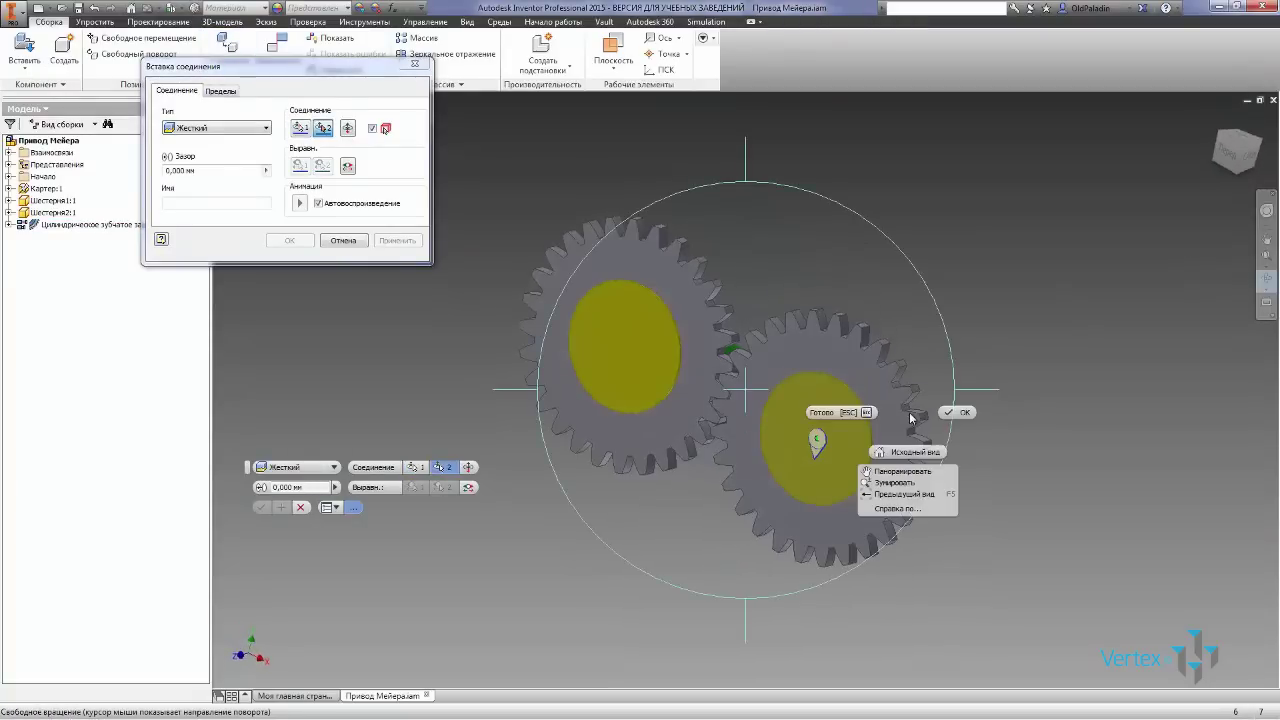
pyautogui.click(935, 416)
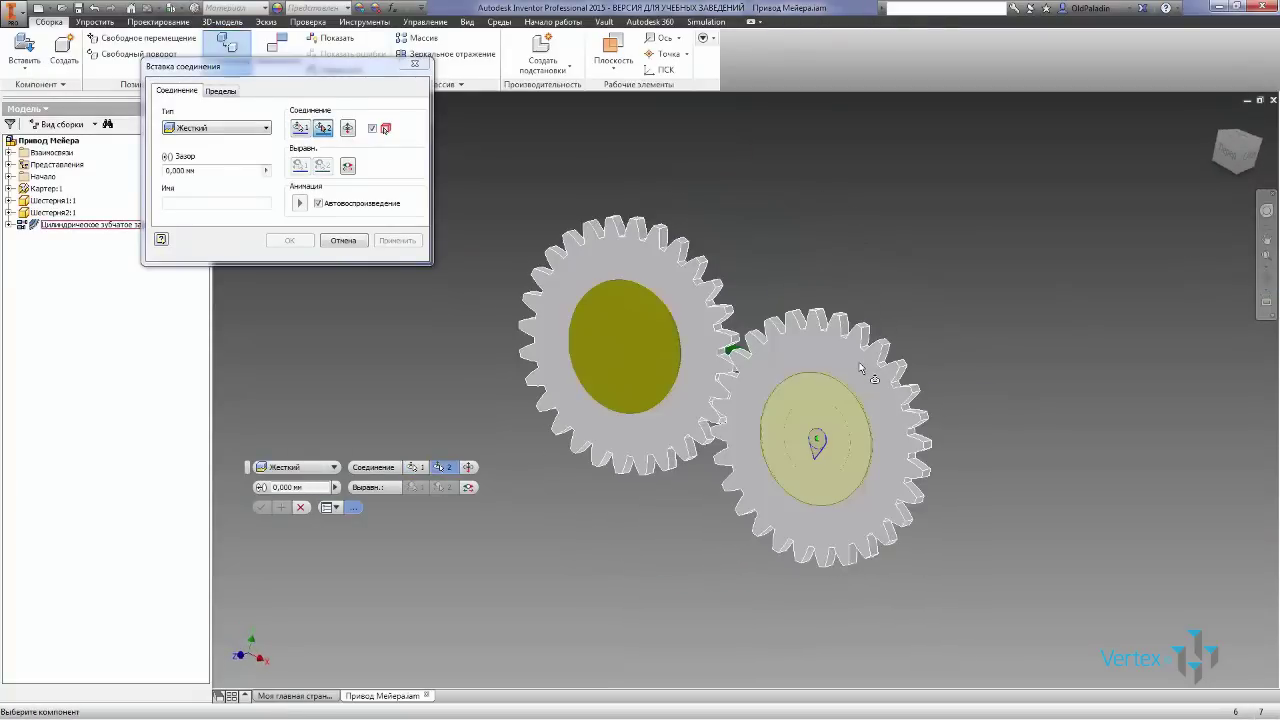
pyautogui.click(824, 414)
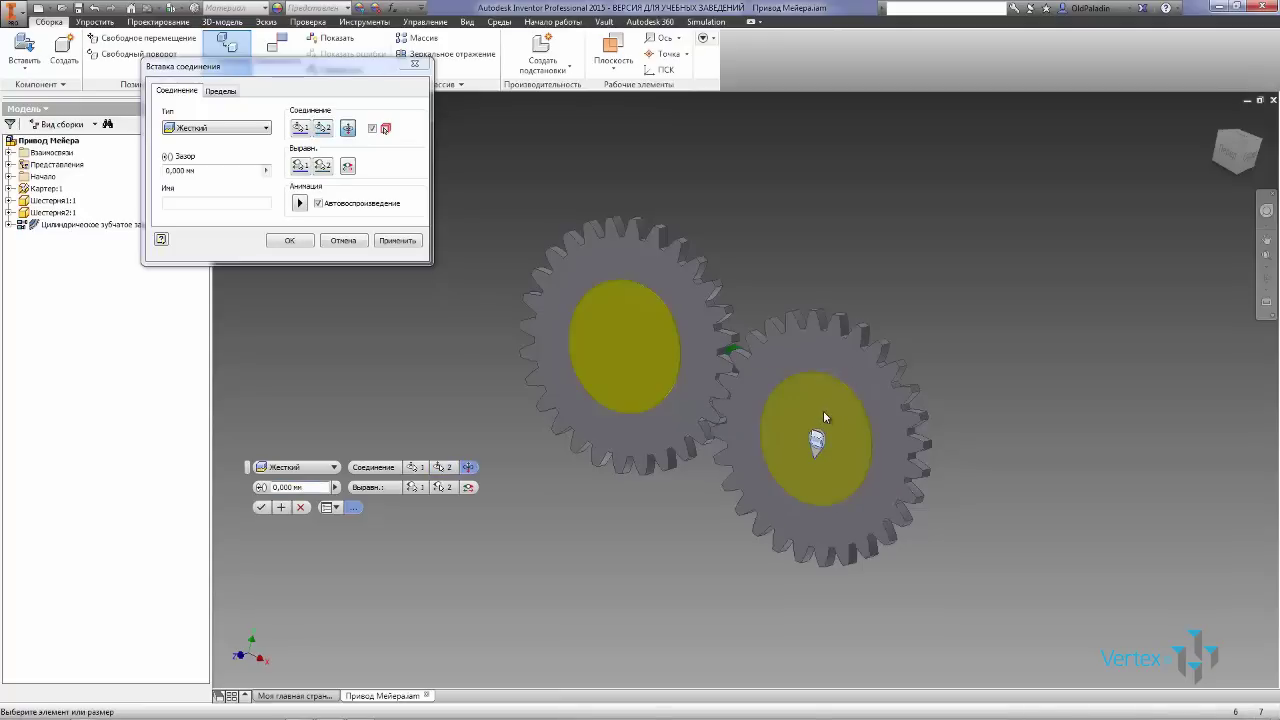
pyautogui.click(261, 507)
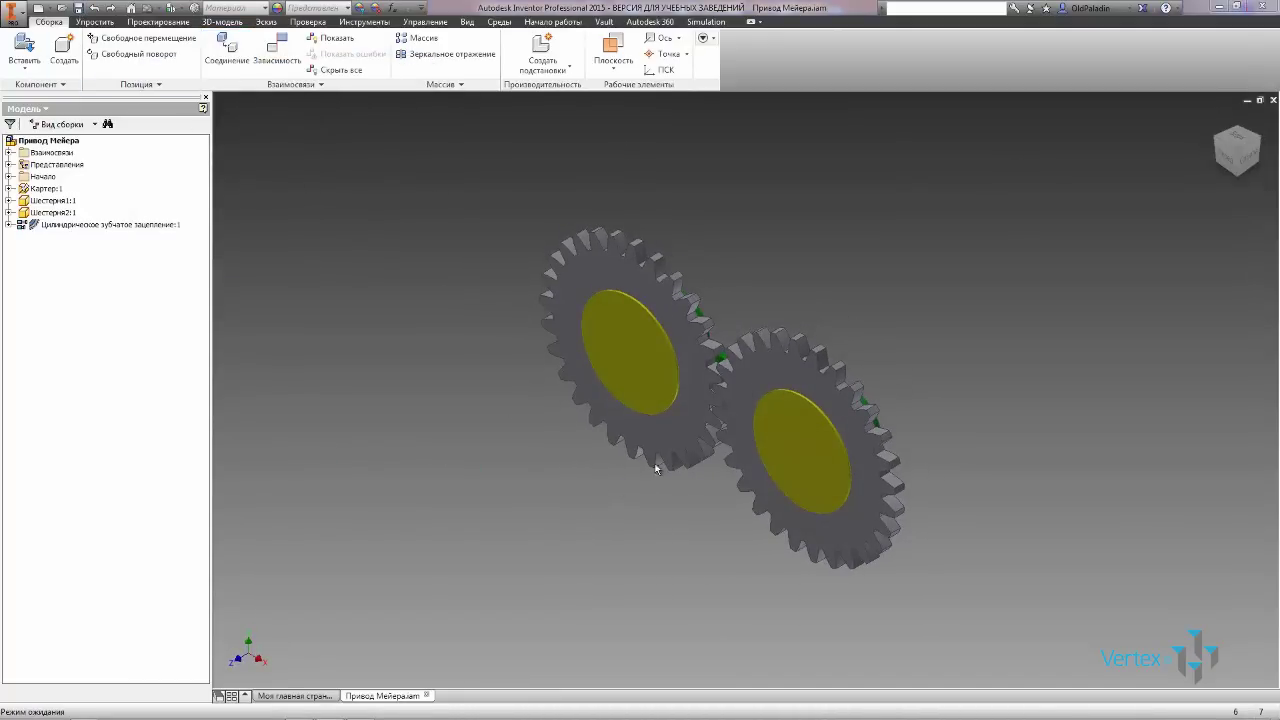
pyautogui.moveTo(689, 449)
pyautogui.mouseDown()
pyautogui.moveTo(615, 432)
pyautogui.moveTo(557, 336)
pyautogui.moveTo(609, 294)
pyautogui.moveTo(666, 306)
pyautogui.moveTo(684, 427)
pyautogui.mouseUp()
pyautogui.click(480, 397)
# Open Шестерня1 for in-place editing and start a 2D sketch on the front face of its disc.
pyautogui.doubleClick(622, 332)
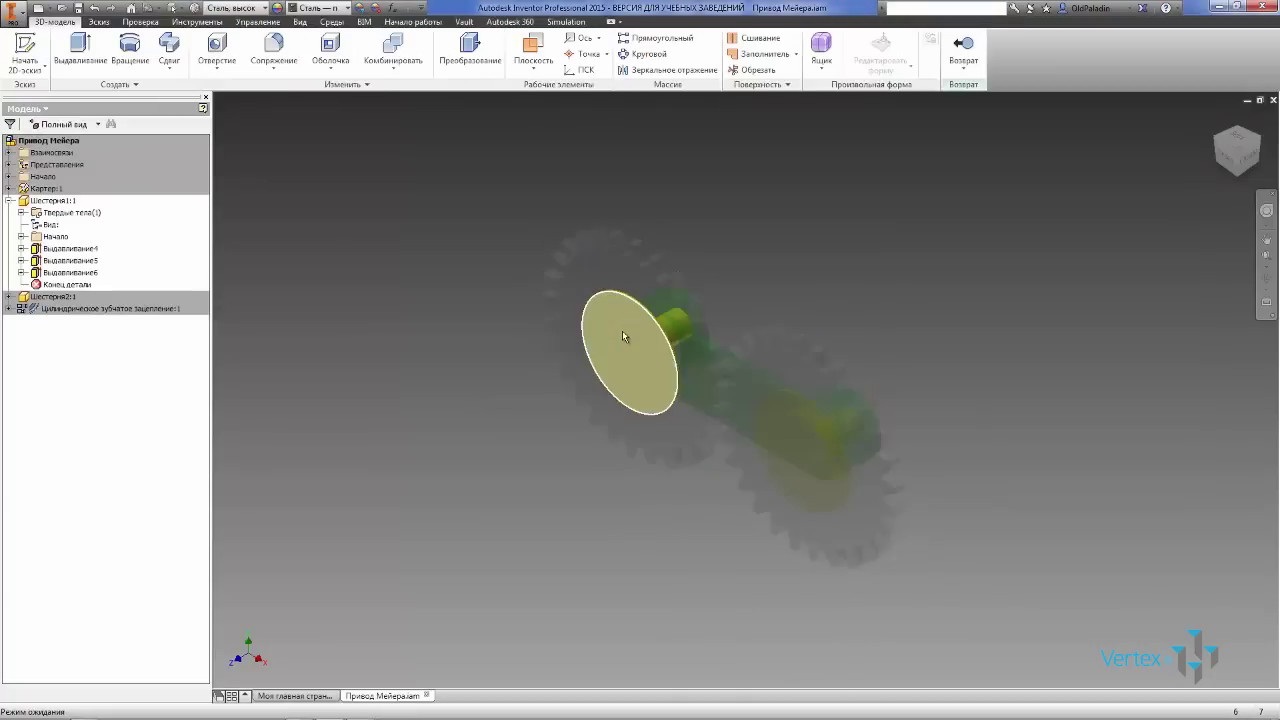
pyautogui.click(603, 325)
pyautogui.click(659, 316)
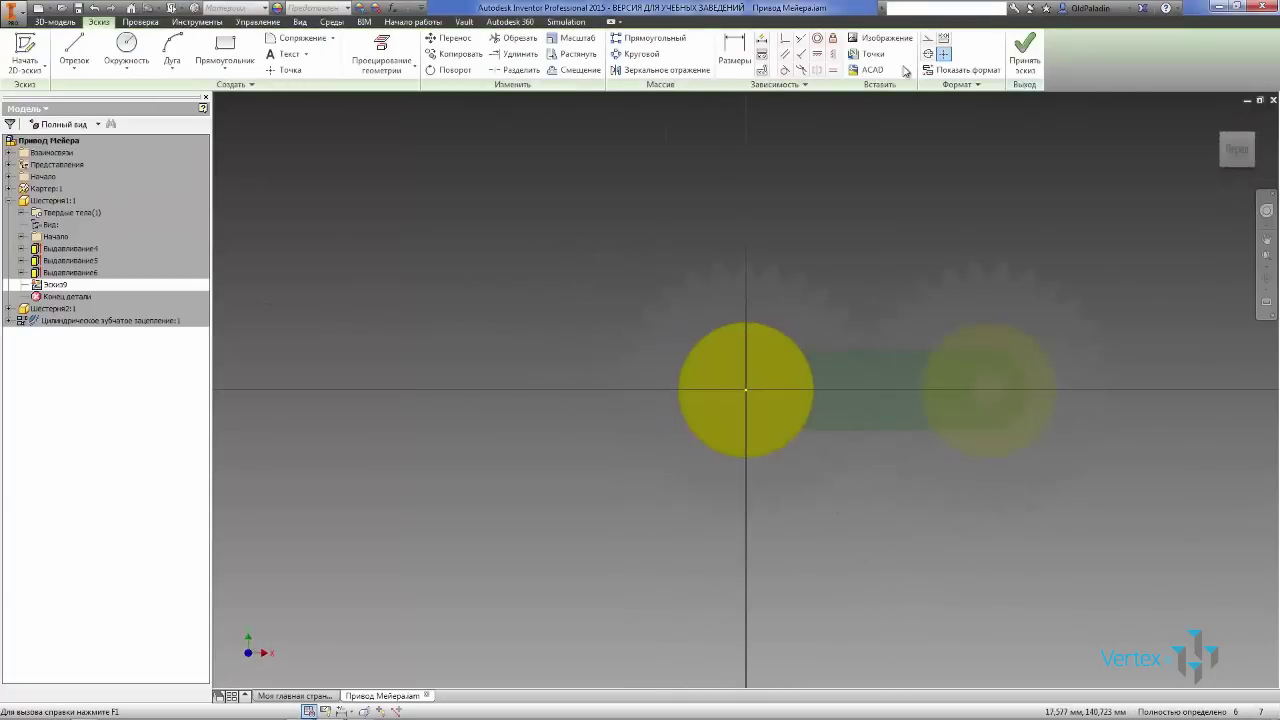
# Draw a construction circle about 54 mm in diameter centred on the disc.
pyautogui.click(126, 48)
pyautogui.click(745, 390)
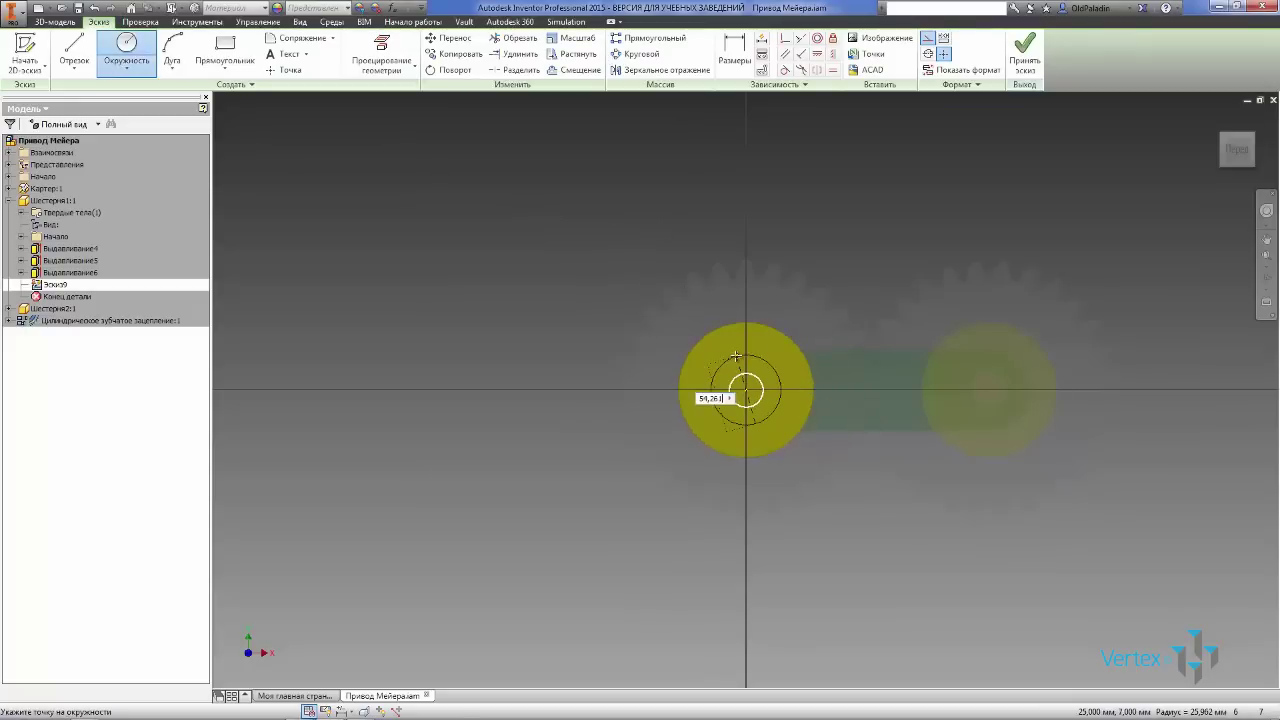
pyautogui.click(736, 356)
pyautogui.rightClick(746, 362)
pyautogui.click(790, 363)
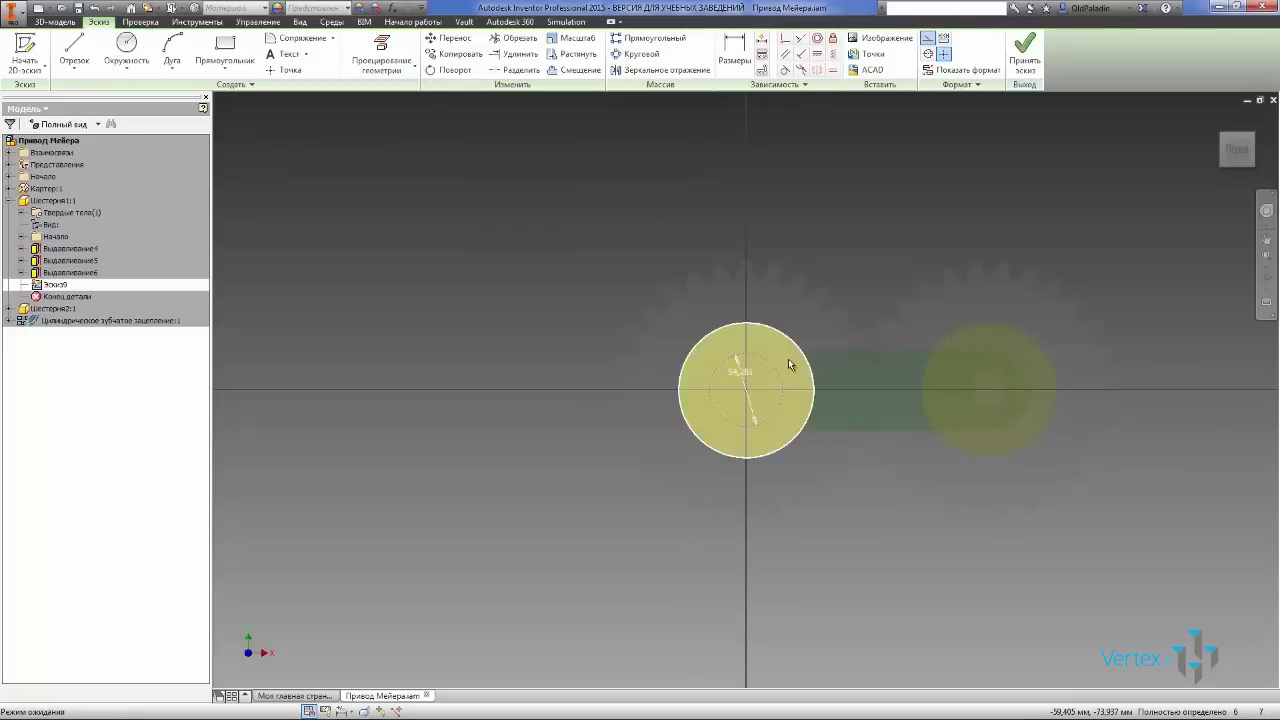
# Draw a vertical construction line 48 mm long from the disc centre up to its edge.
pyautogui.press('l')
pyautogui.click(745, 390)
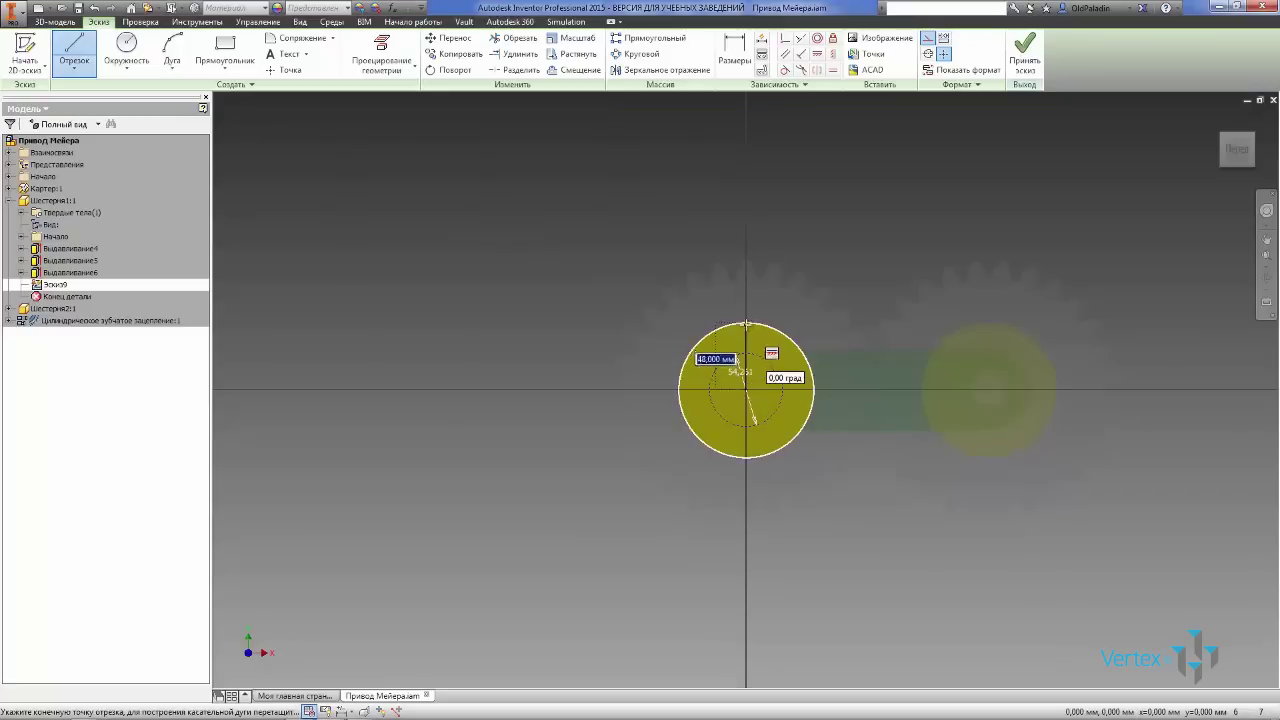
pyautogui.press('Escape')
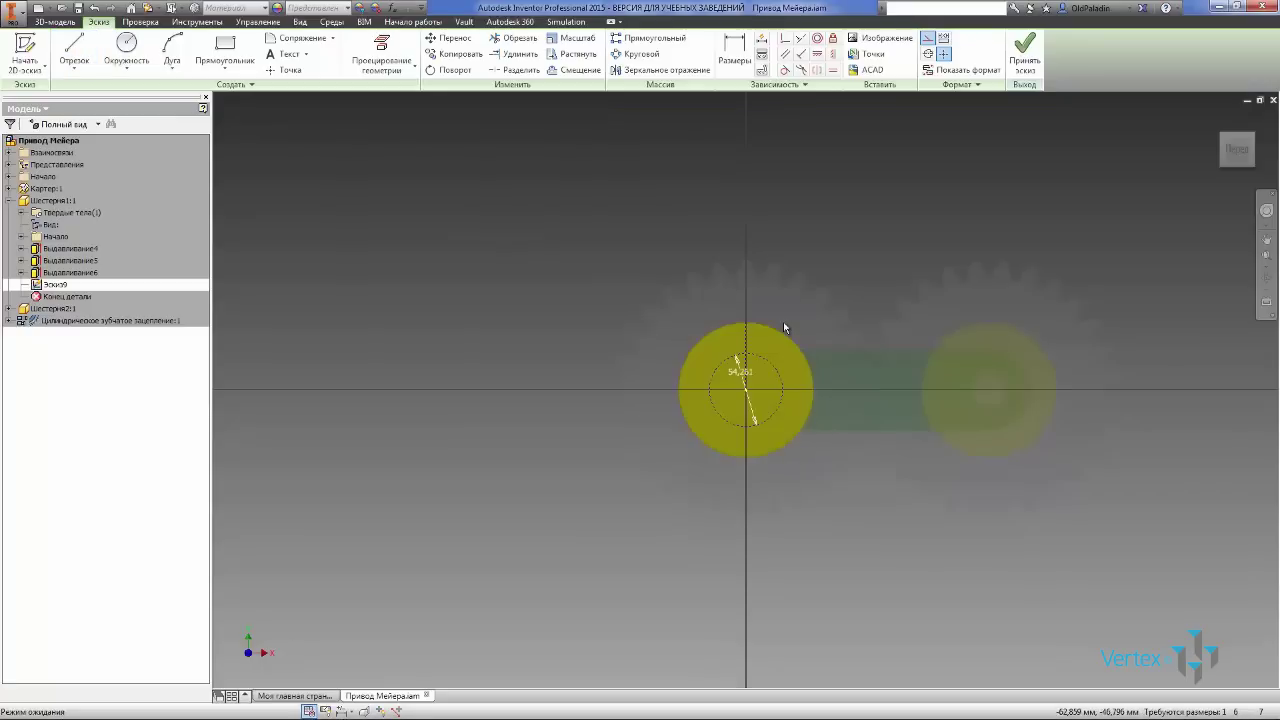
# Project the tooth-root edge just beside the vertical axis and draw a construction line from the disc centre to its midpoint.
pyautogui.click(382, 55)
pyautogui.scroll(5, 733, 275)
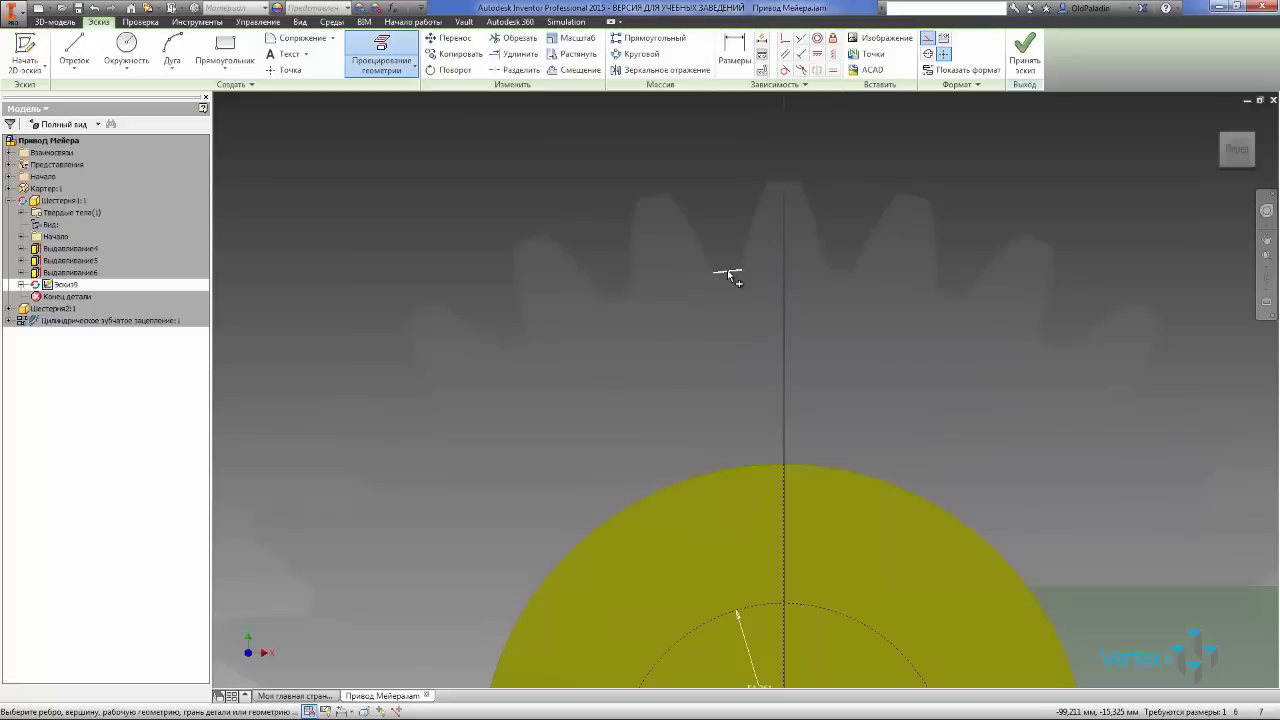
pyautogui.scroll(-3, 733, 275)
pyautogui.press('l')
pyautogui.click(711, 663)
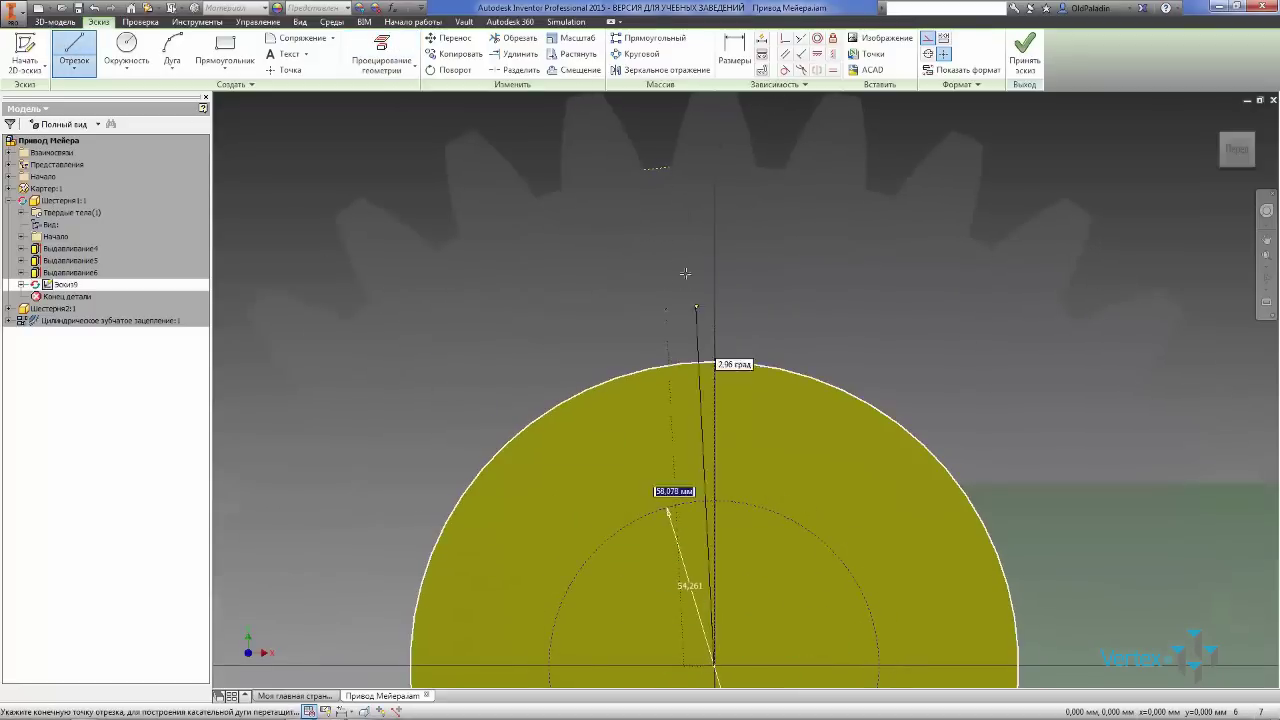
pyautogui.click(637, 185)
# Add a driven angular dimension between the vertical construction line and the line to the tooth root.
pyautogui.click(734, 50)
pyautogui.click(712, 482)
pyautogui.click(695, 460)
pyautogui.click(697, 289)
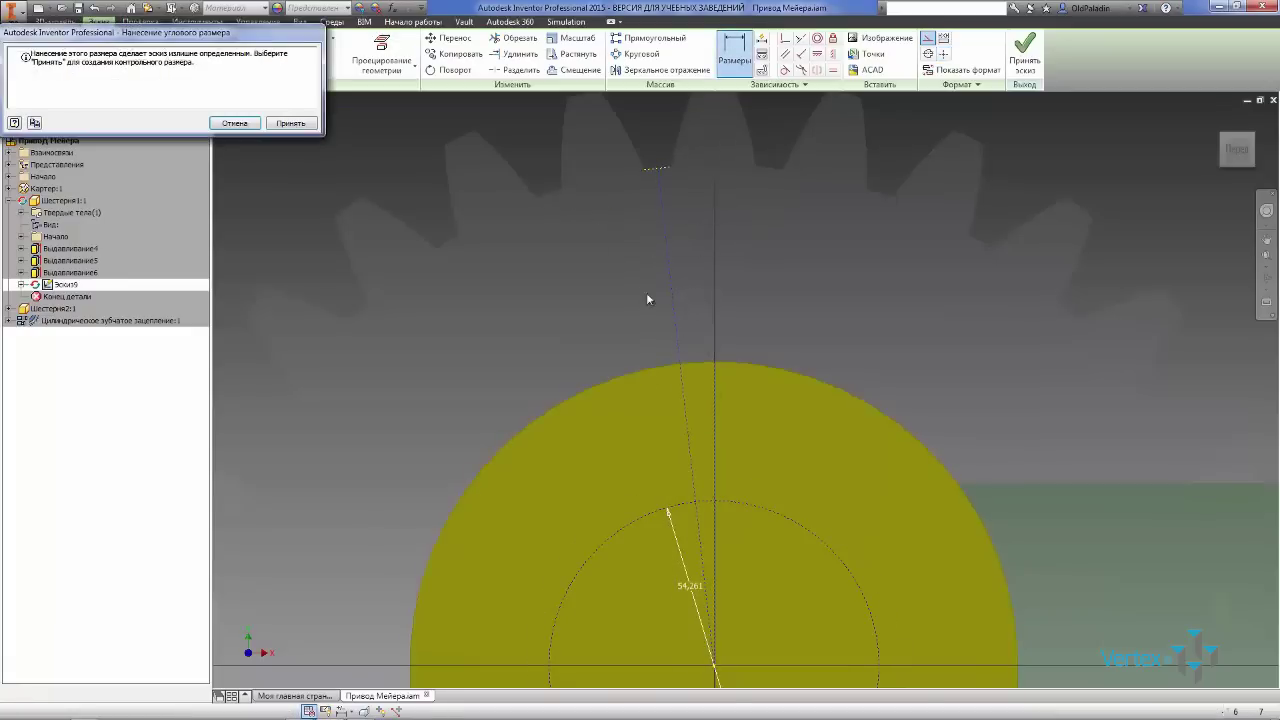
pyautogui.press('Return')
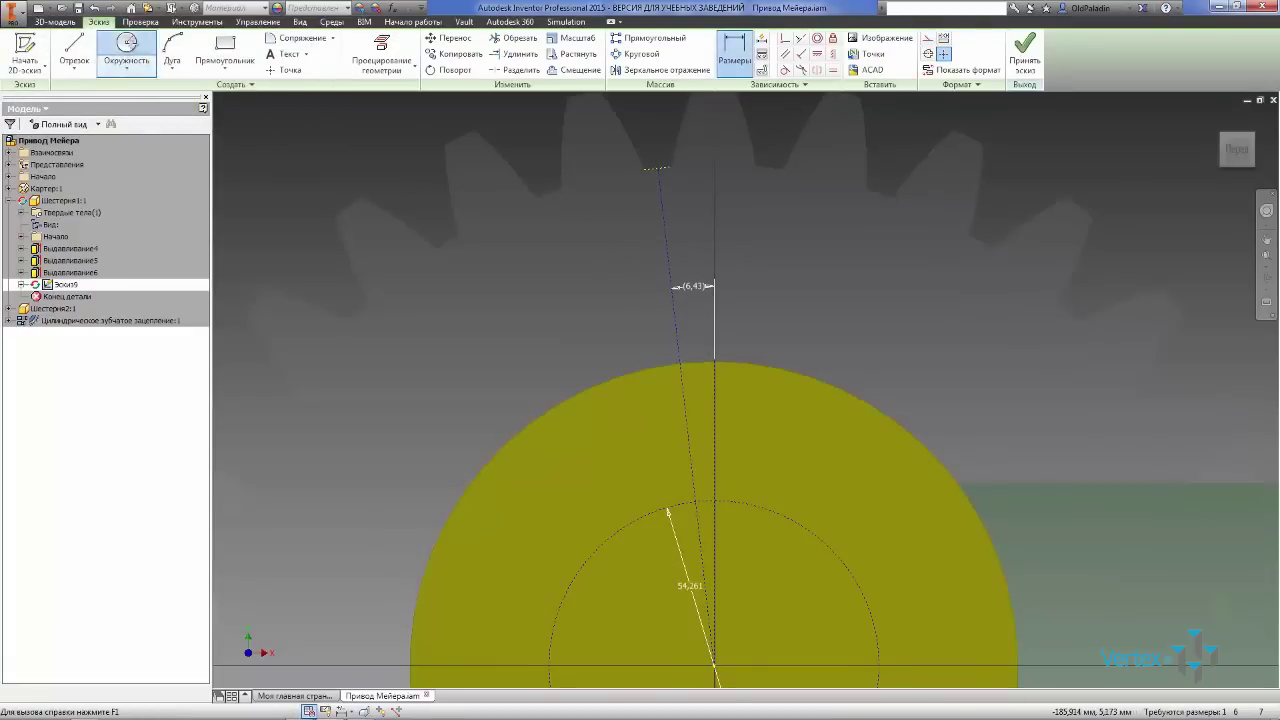
# Draw a 30 mm circle centred where the vertical construction line crosses the construction circle.
pyautogui.click(126, 47)
pyautogui.click(713, 499)
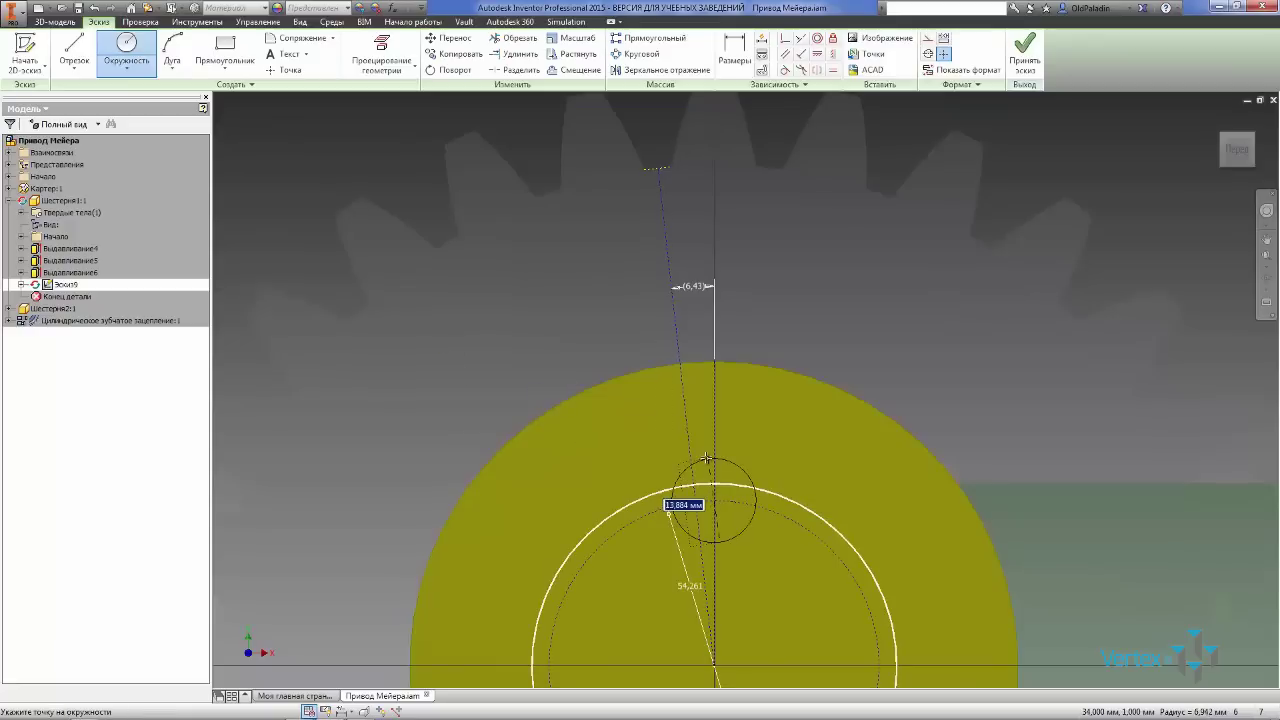
pyautogui.write('30')
pyautogui.press('Return')
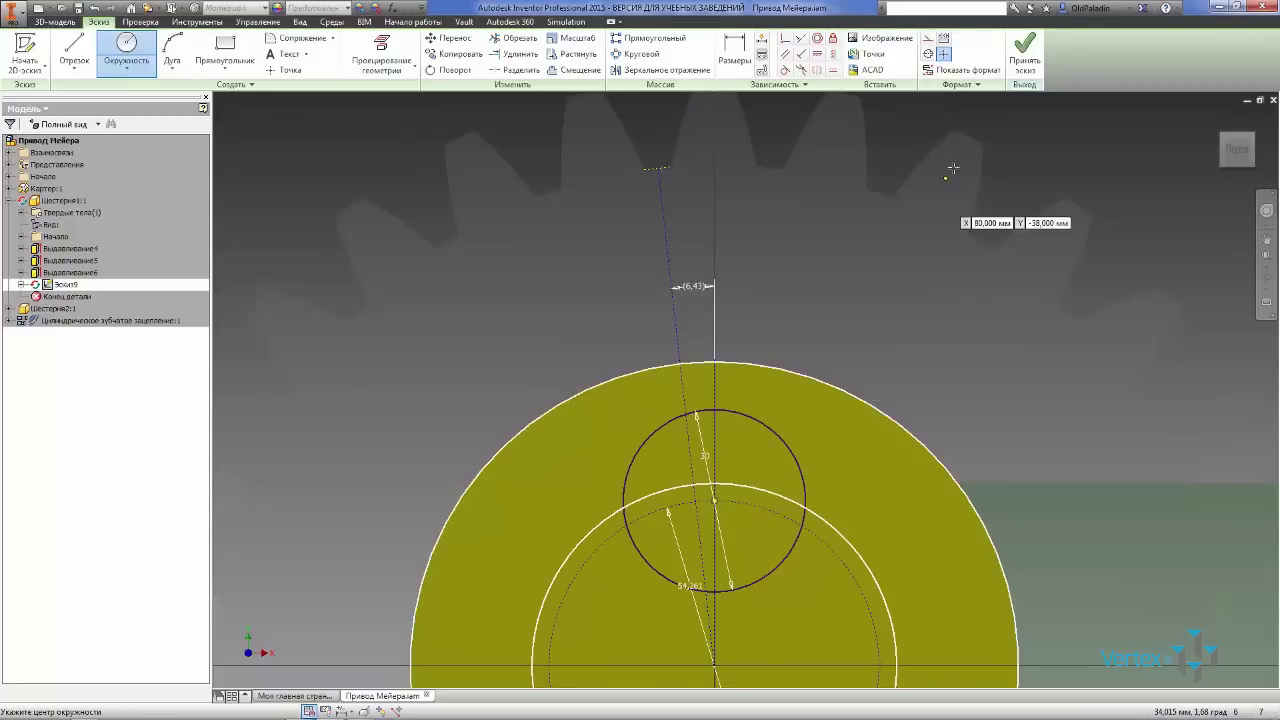
# Finish the sketch and extrude the 30 mm circle 2 mm outward as a boss on the disc.
pyautogui.click(1024, 55)
pyautogui.click(80, 47)
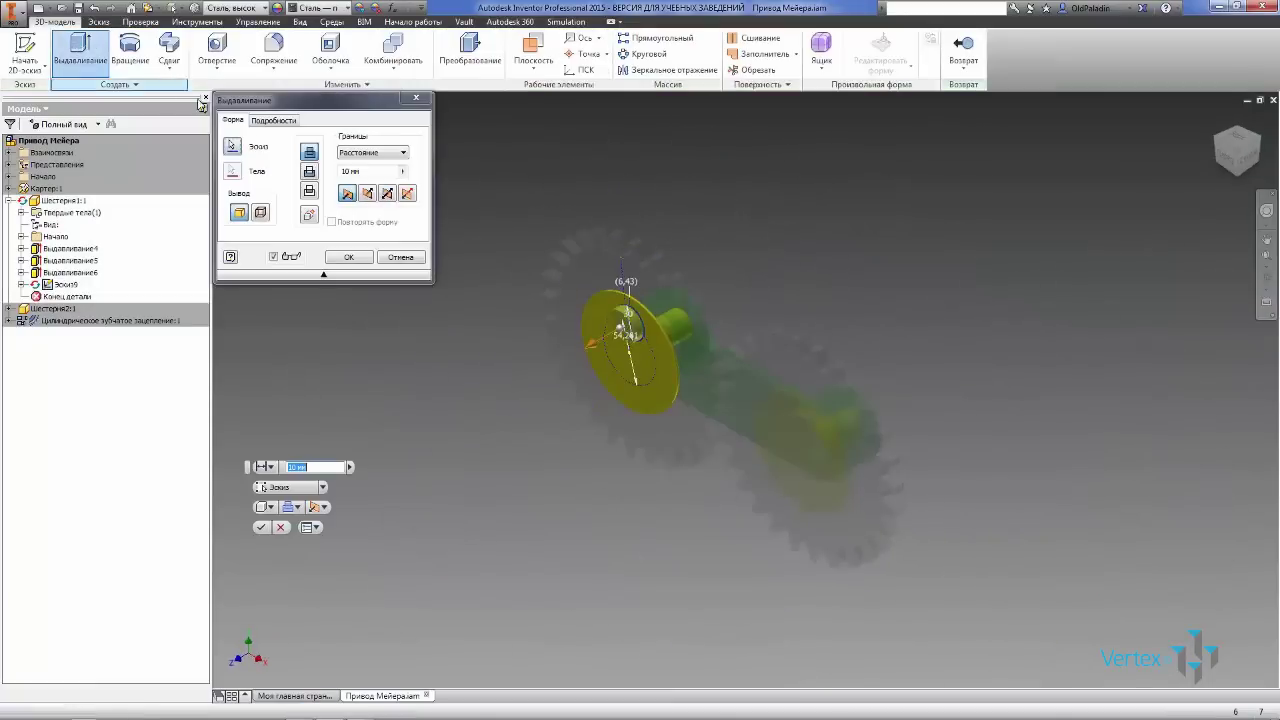
pyautogui.click(346, 173)
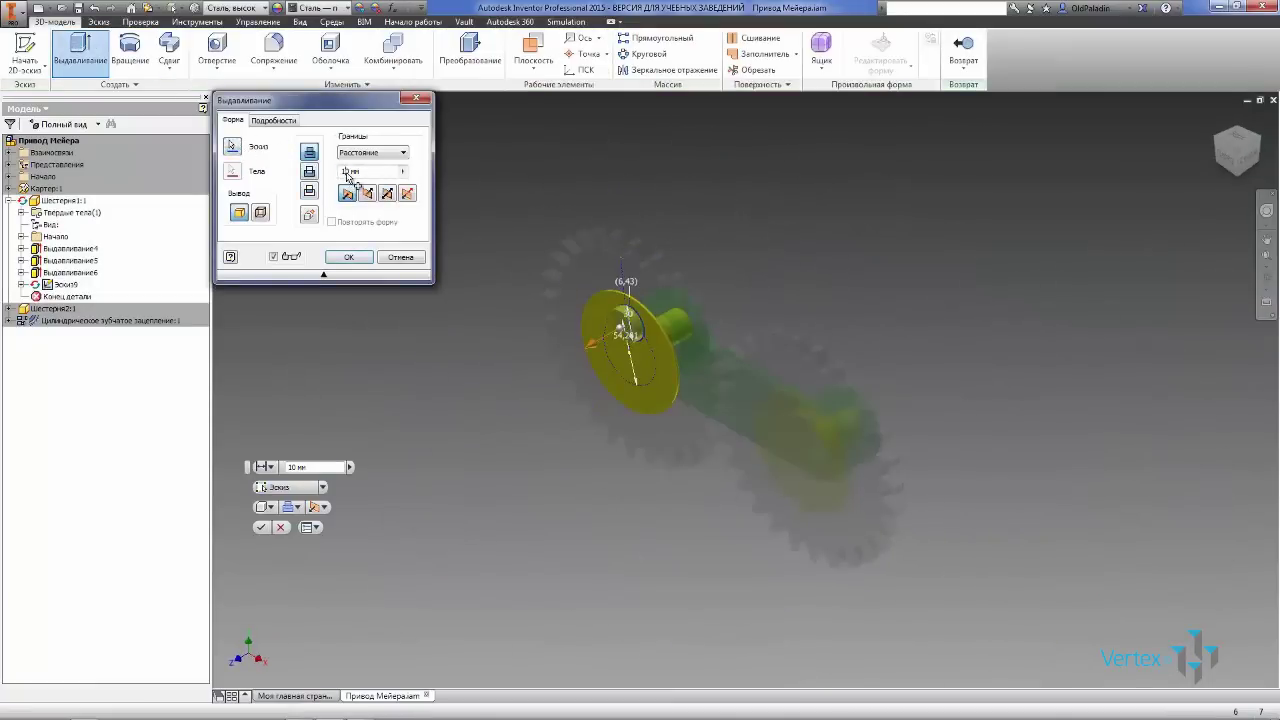
pyautogui.click(349, 257)
# Start a sketch on the boss face and draw a concentric circle about 18 mm in diameter.
pyautogui.click(635, 318)
pyautogui.click(680, 305)
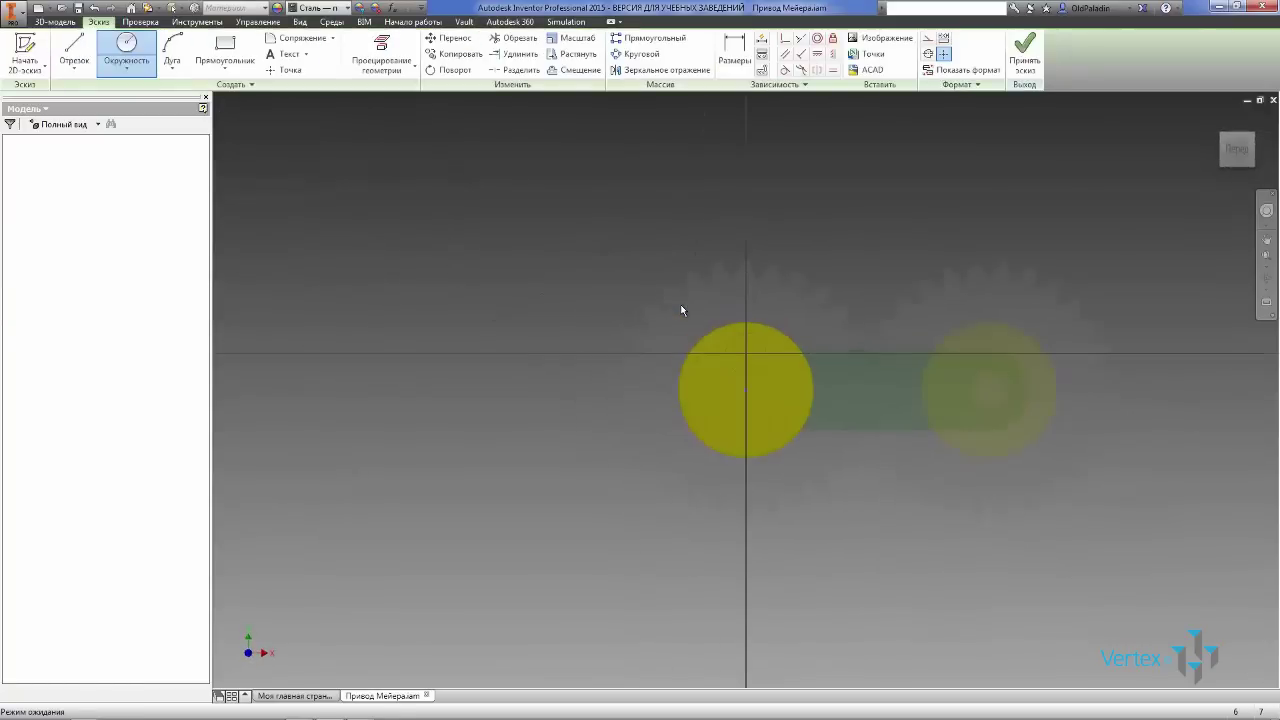
pyautogui.scroll(4, 840, 417)
pyautogui.click(614, 360)
pyautogui.click(615, 281)
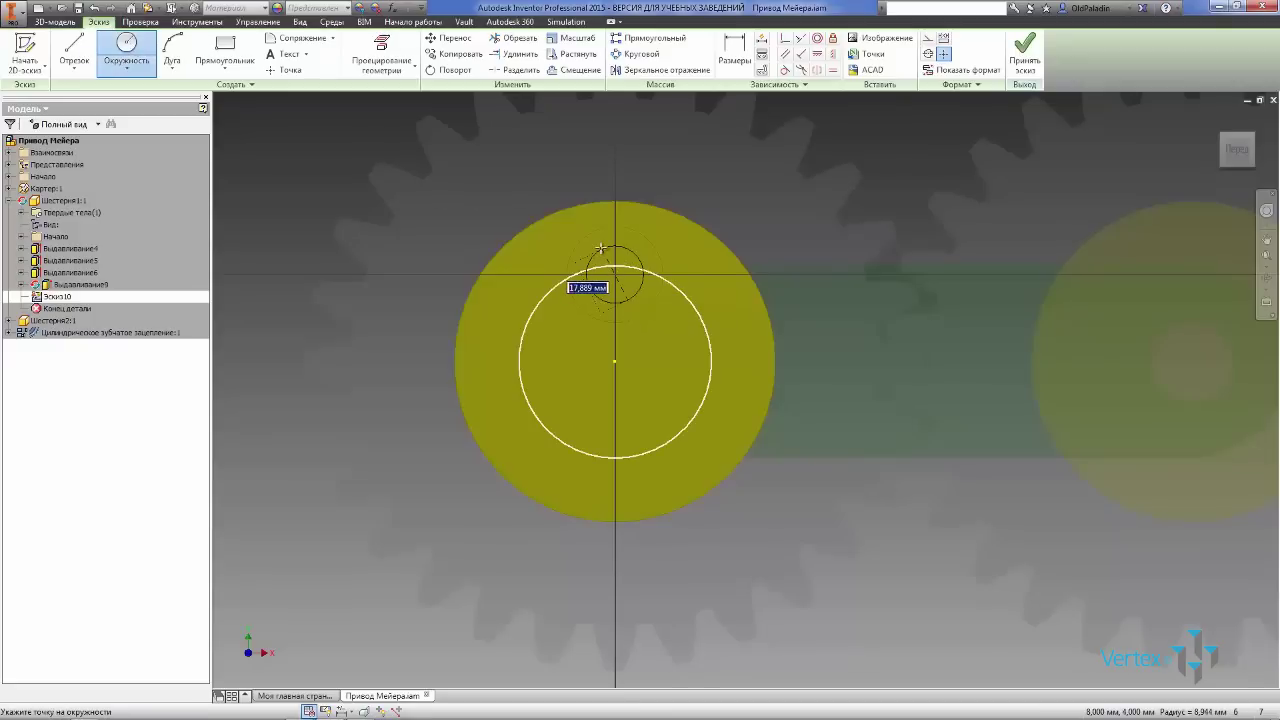
pyautogui.press('Return')
pyautogui.rightClick(601, 248)
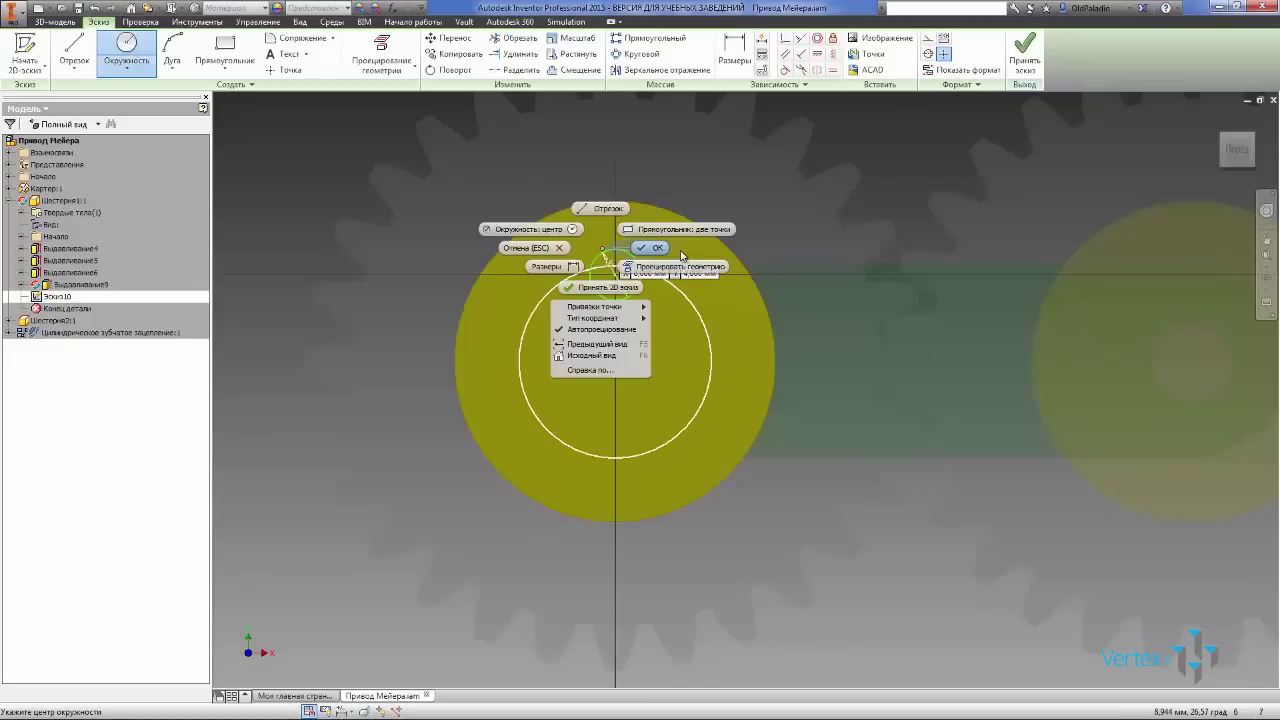
pyautogui.click(646, 247)
# Finish the sketch and extrude the small circle outward to form a crank pin on the boss.
pyautogui.click(1024, 55)
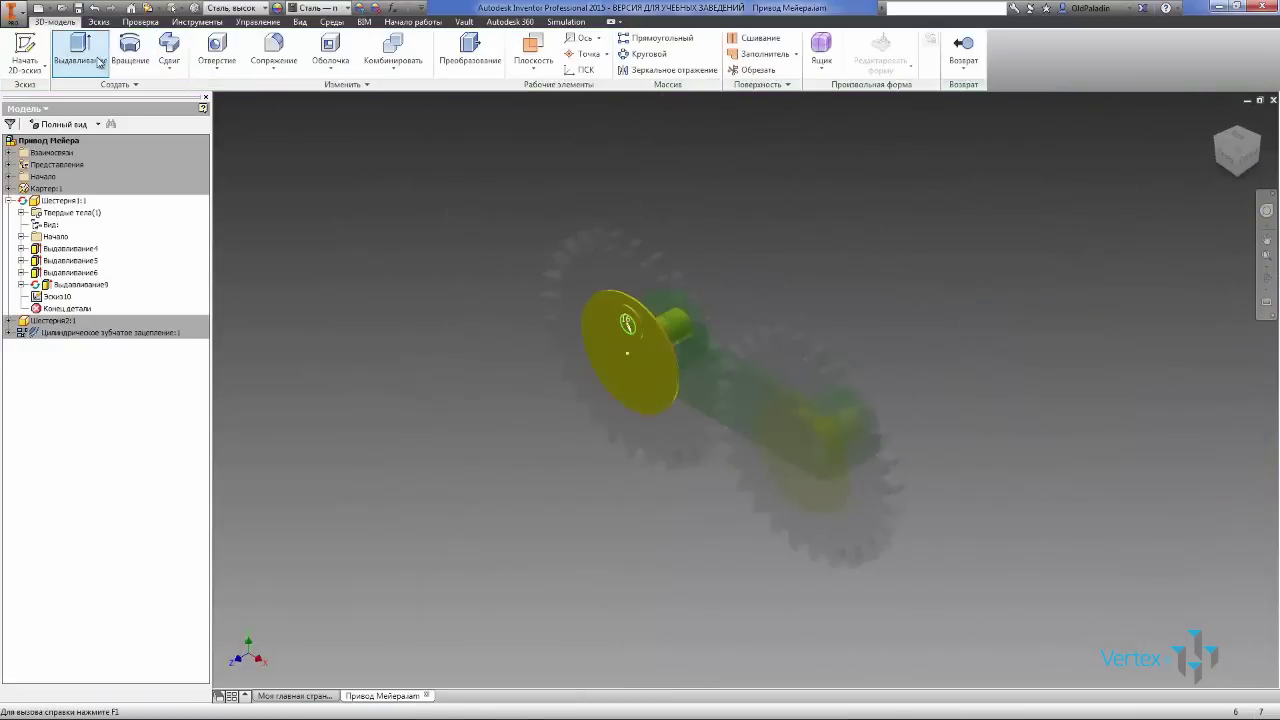
pyautogui.click(80, 50)
pyautogui.click(346, 171)
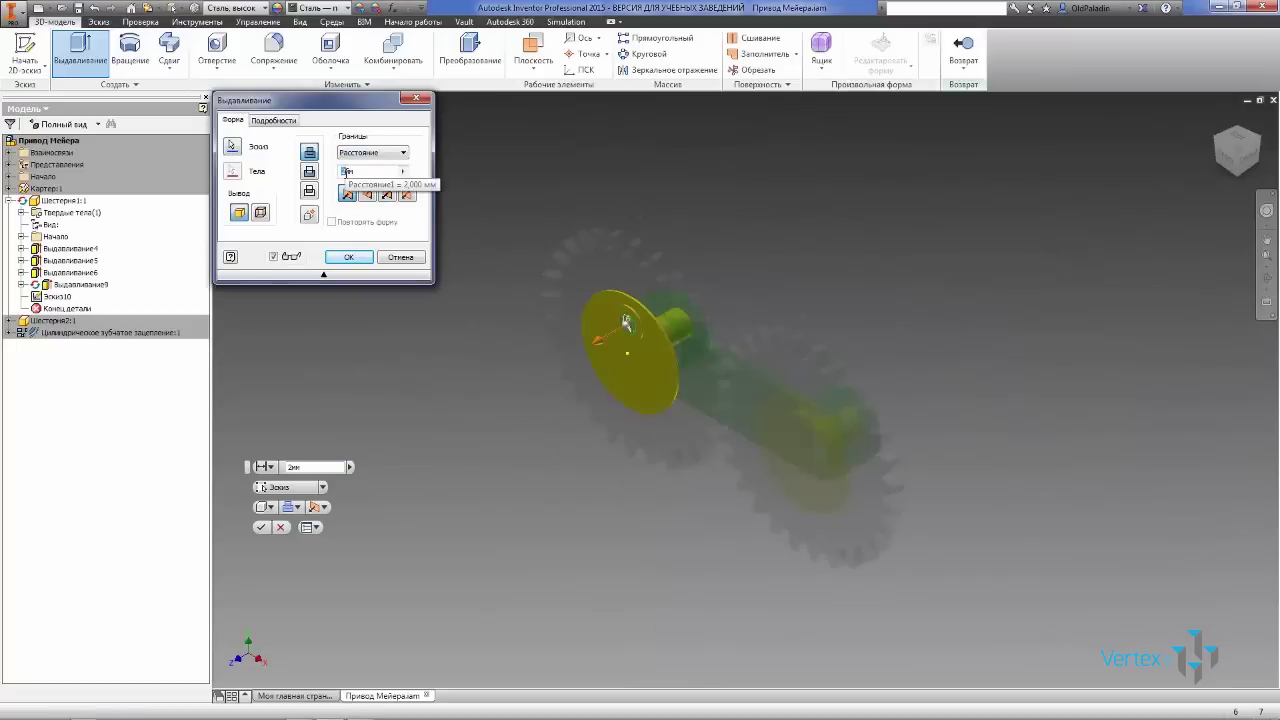
pyautogui.click(349, 257)
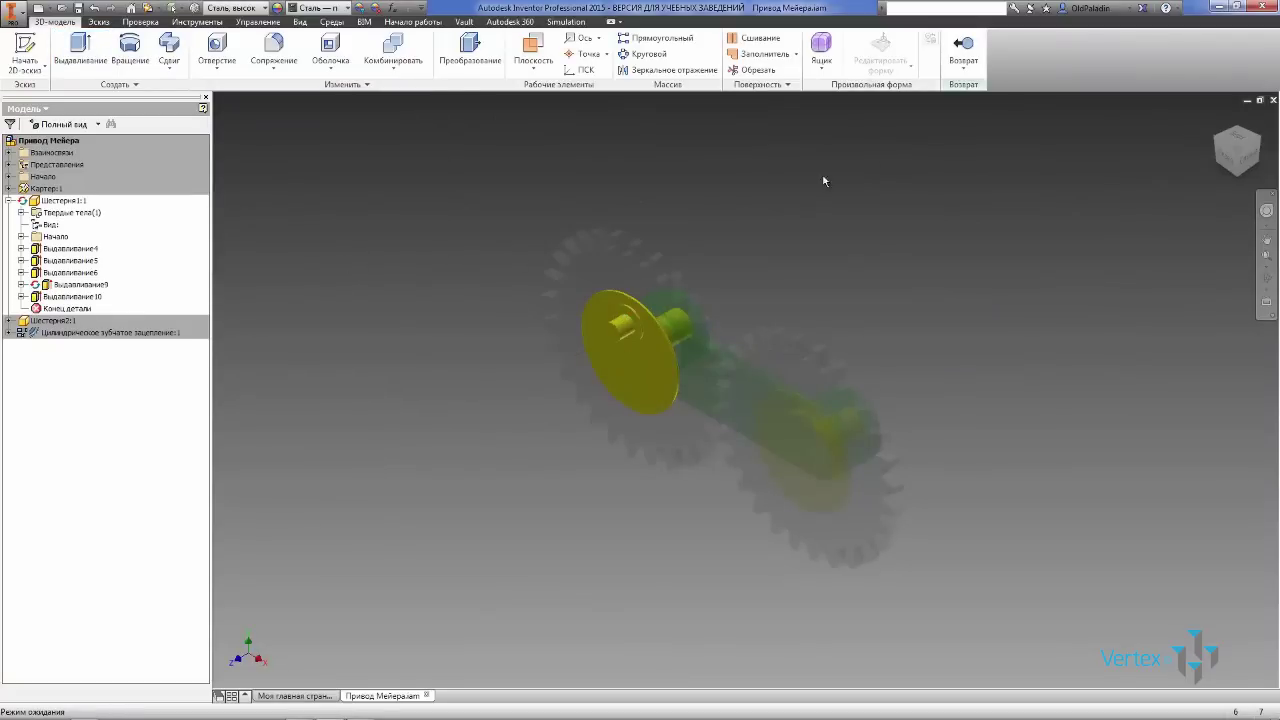
# Return from the first gear to the top-level assembly and save it.
pyautogui.click(964, 52)
pyautogui.click(77, 7)
pyautogui.click(709, 320)
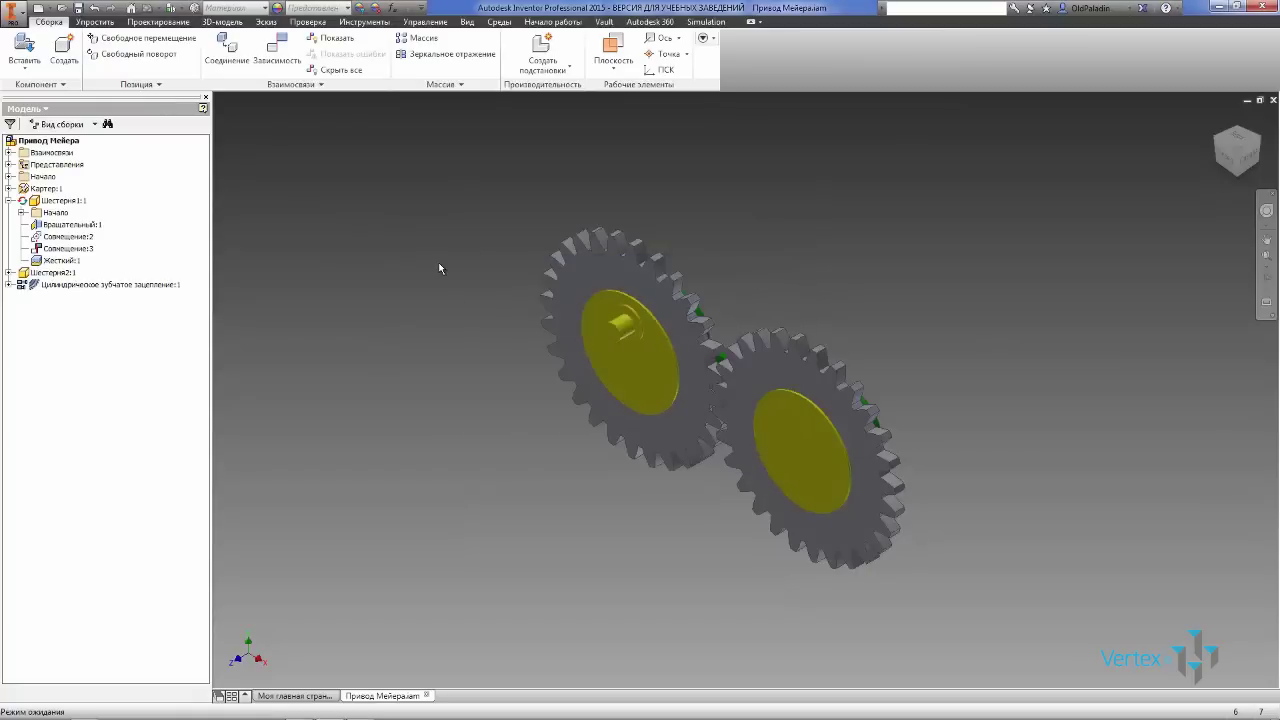
# Turn the first gear by its disc to check how the assembly moves.
pyautogui.moveTo(655, 325); pyautogui.dragTo(655, 357)
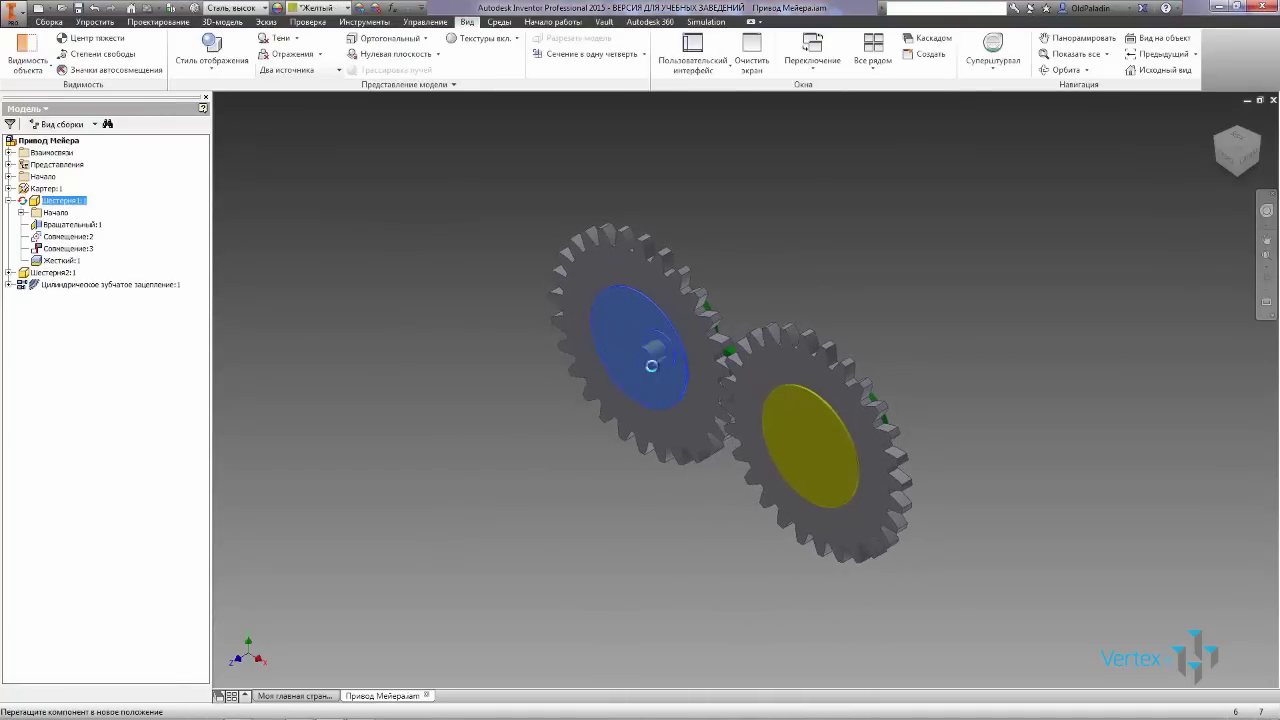
pyautogui.click(287, 137)
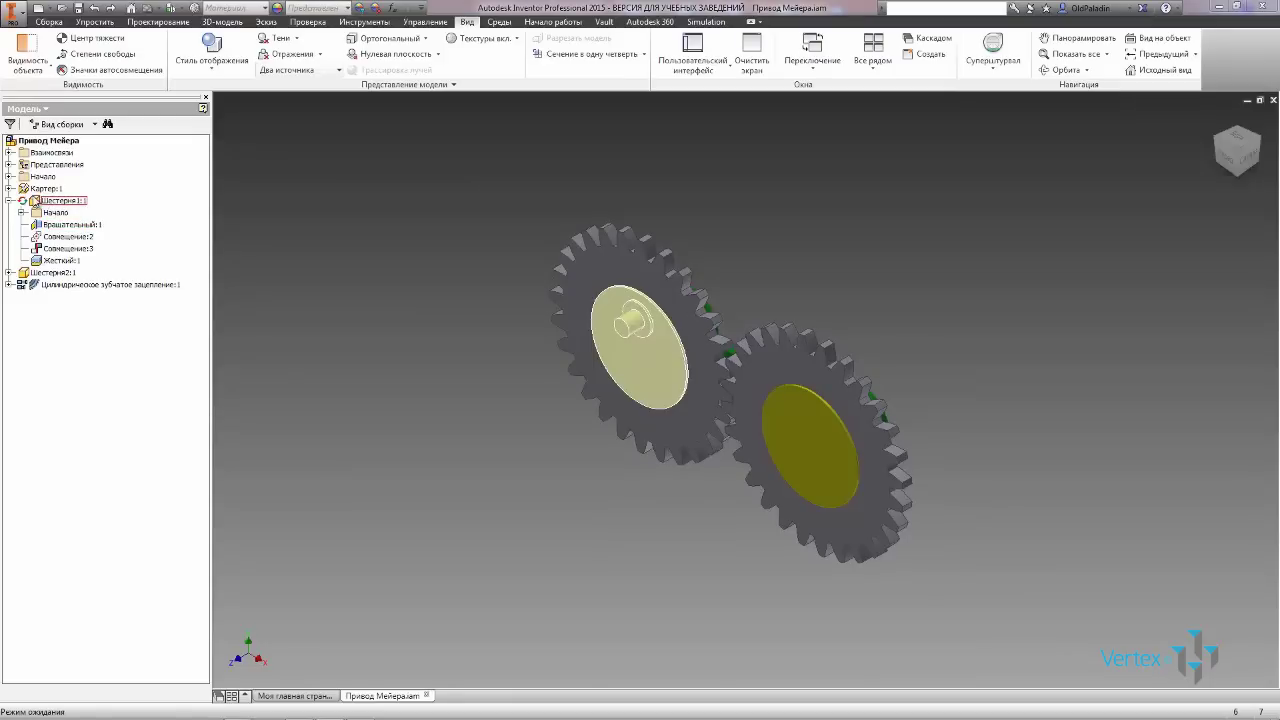
# Open the first gear for editing, copy the sketch of its 30 mm boss, and return to the assembly.
pyautogui.doubleClick(60, 200)
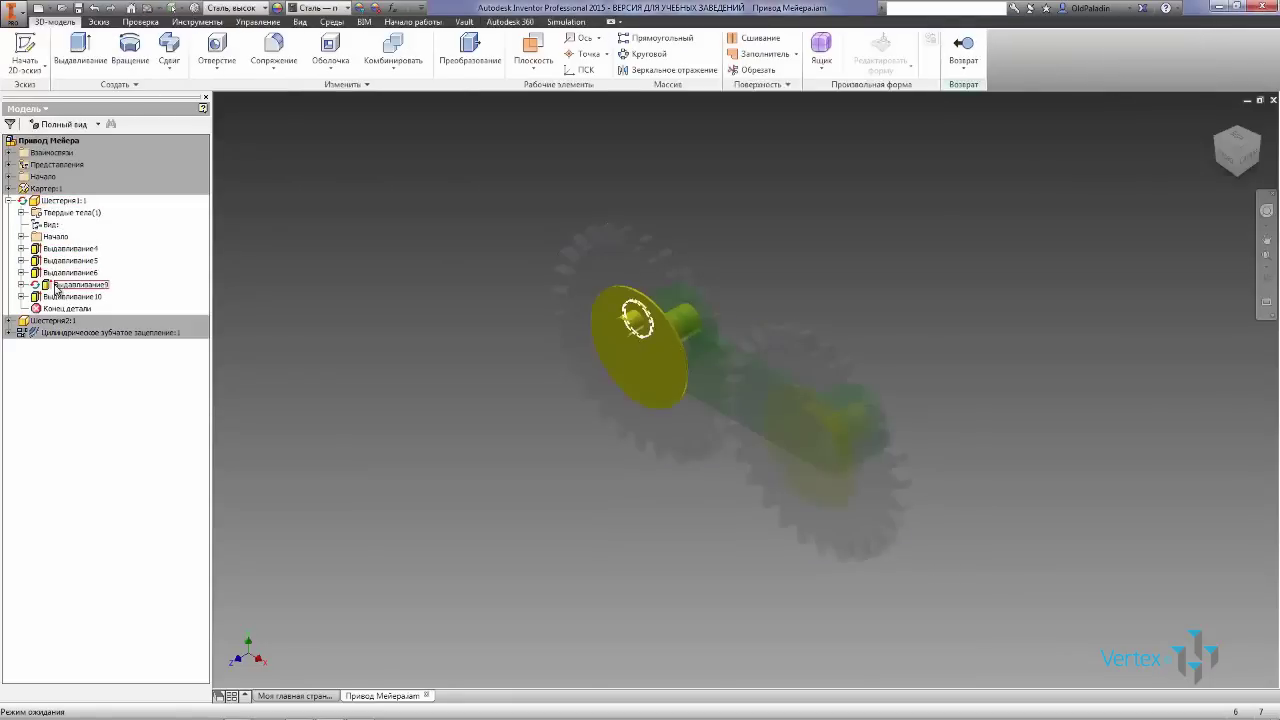
pyautogui.click(21, 285)
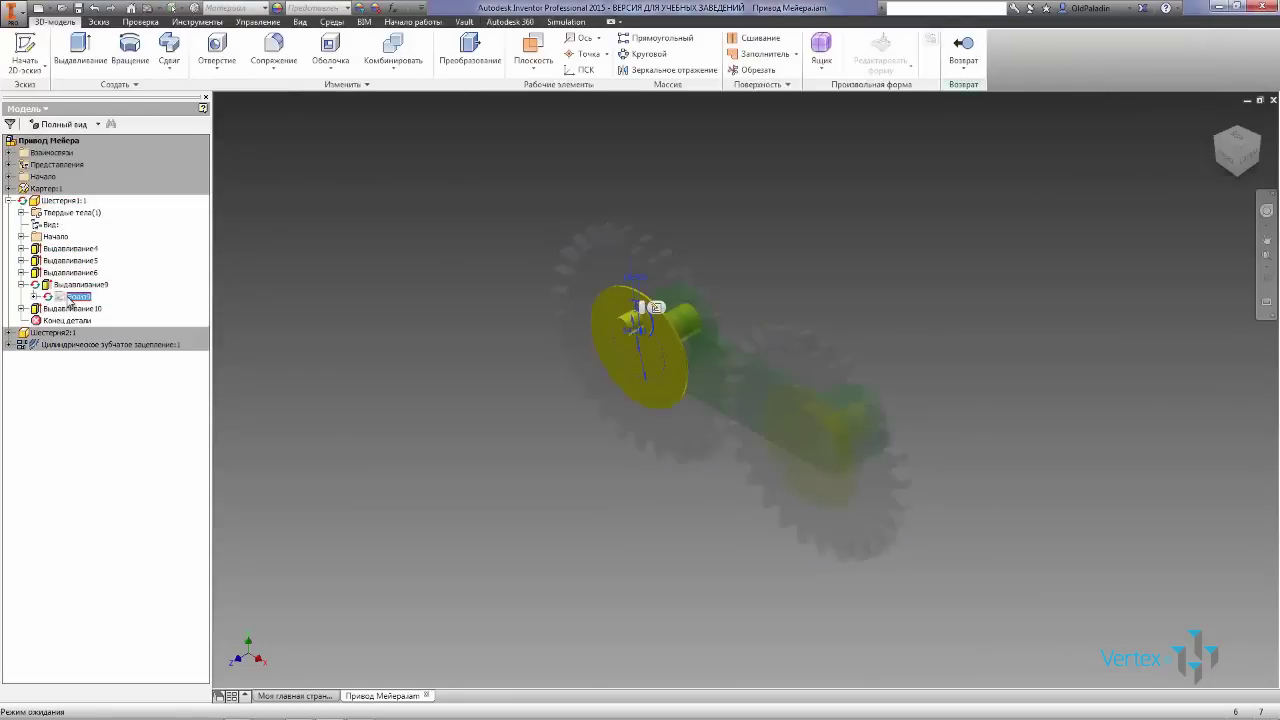
pyautogui.rightClick(70, 298)
pyautogui.click(100, 317)
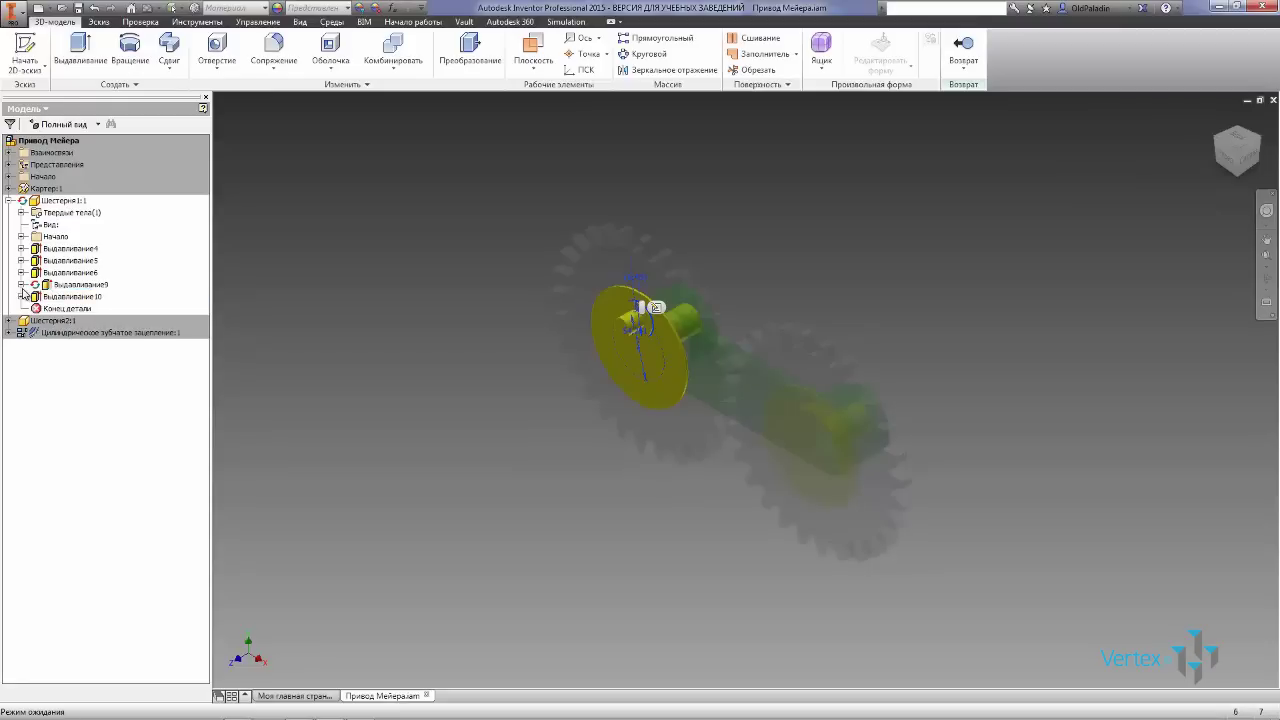
pyautogui.click(8, 201)
pyautogui.click(948, 76)
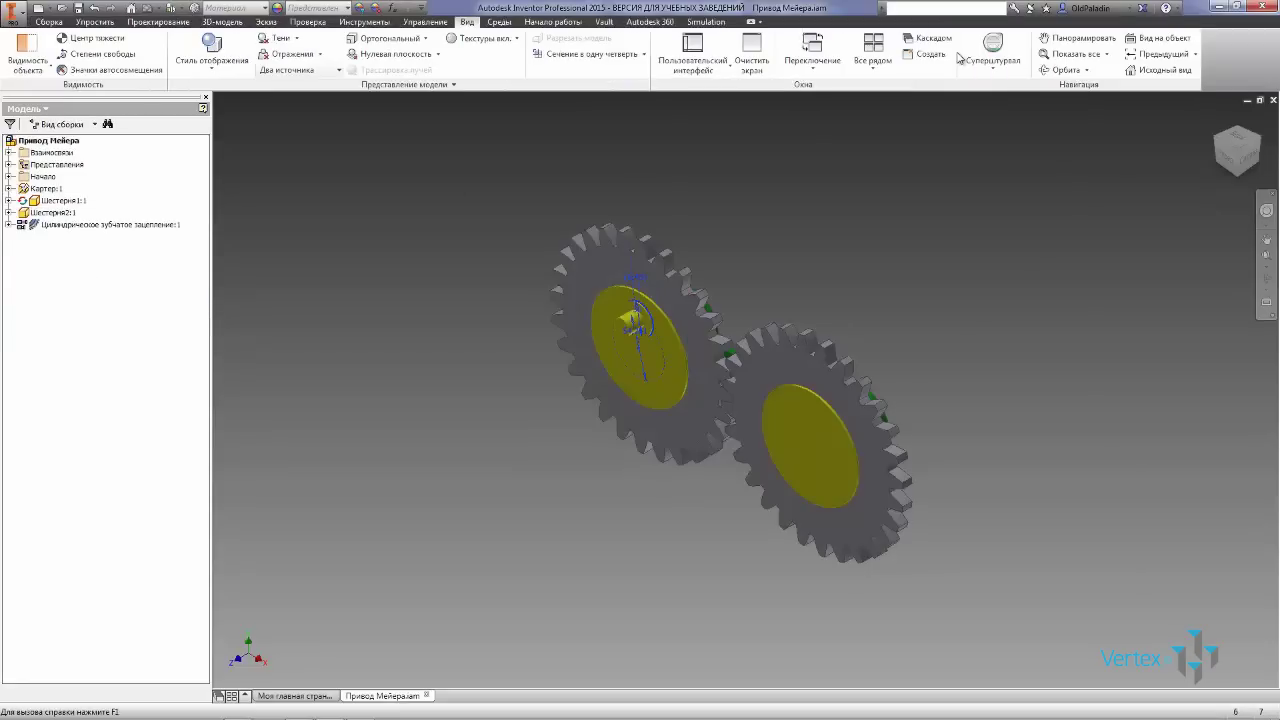
# Edit the second gear, start a sketch on its disc face, and paste the copied boss sketch there.
pyautogui.doubleClick(741, 429)
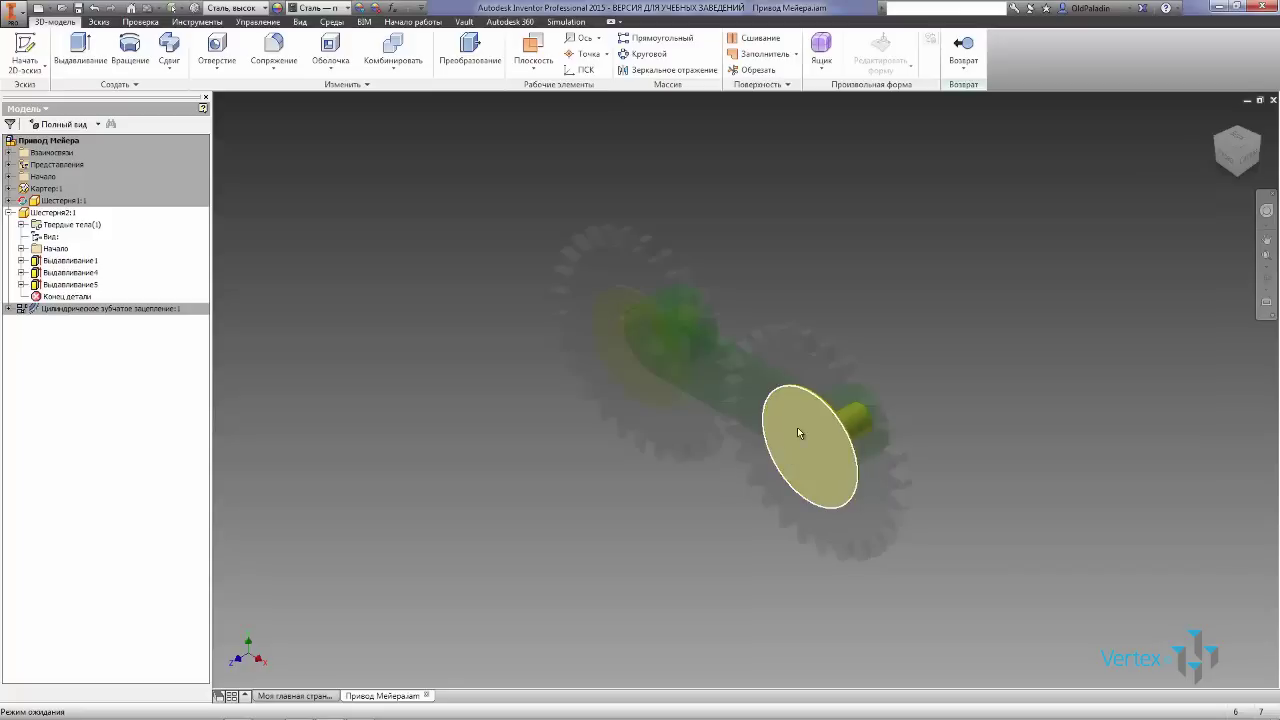
pyautogui.click(852, 394)
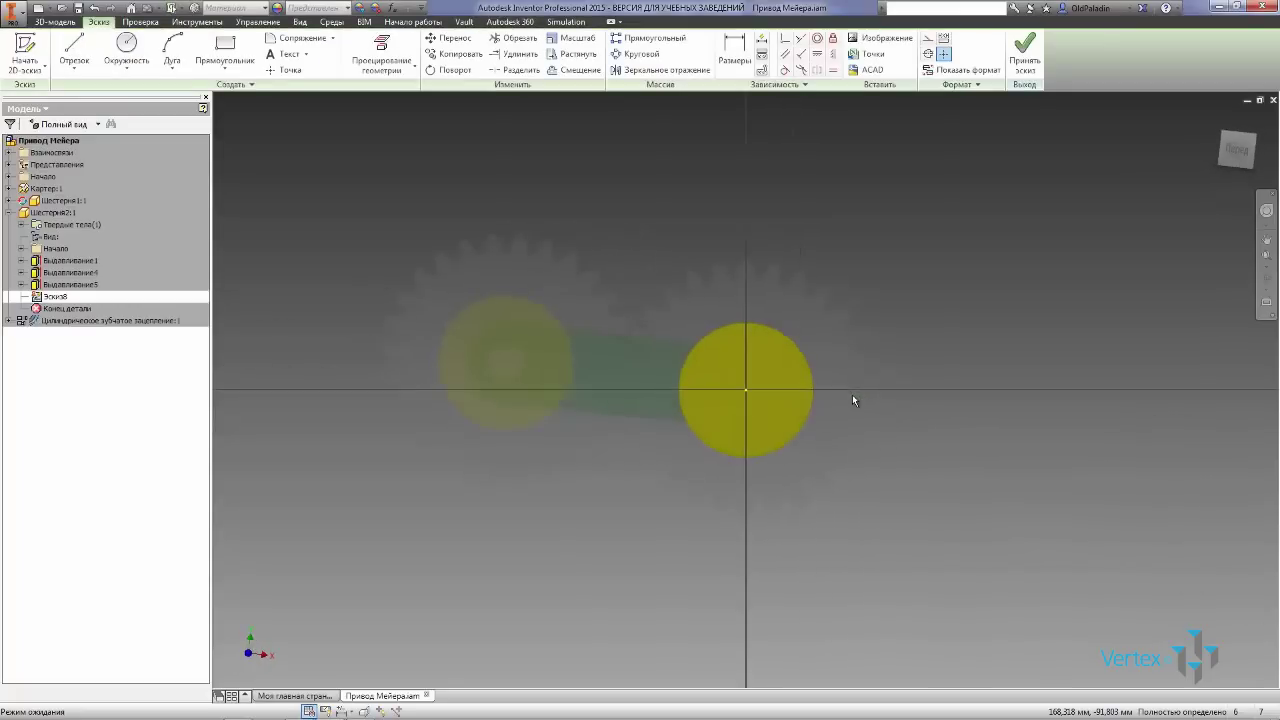
pyautogui.rightClick(789, 373)
pyautogui.click(765, 461)
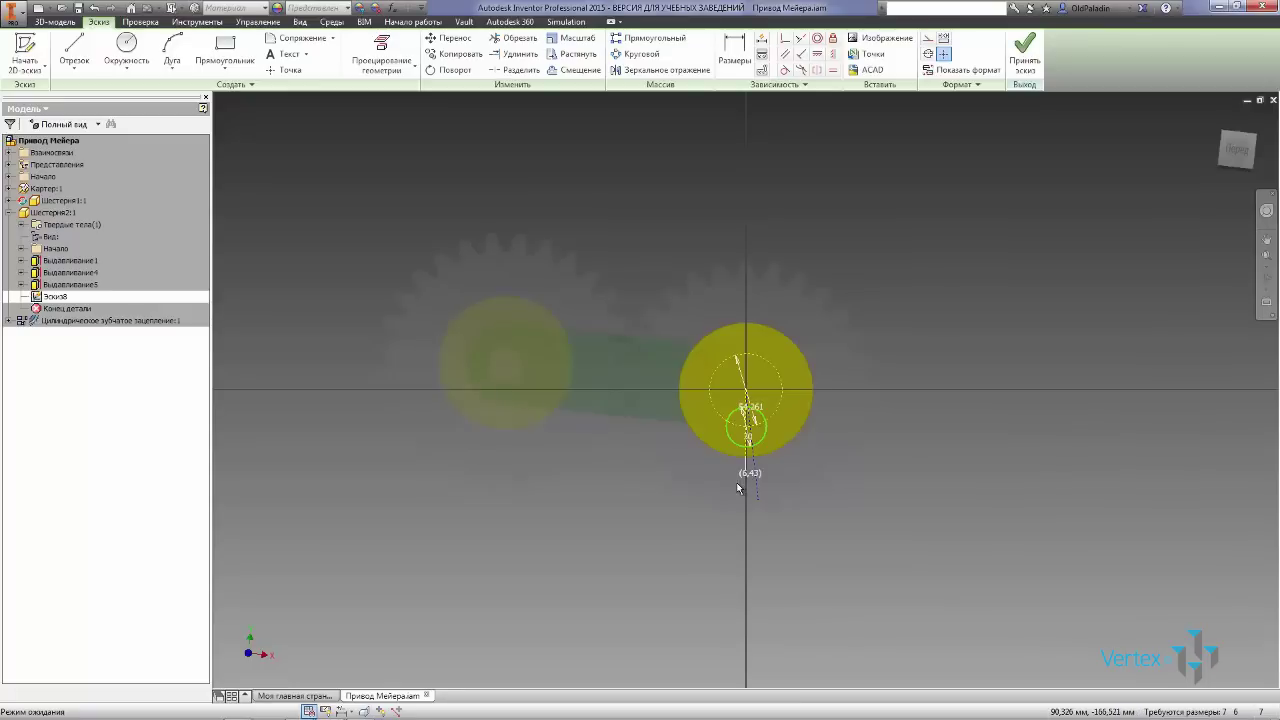
# Project the upper straight edge of the housing between the two discs into the second gear's sketch.
pyautogui.click(382, 55)
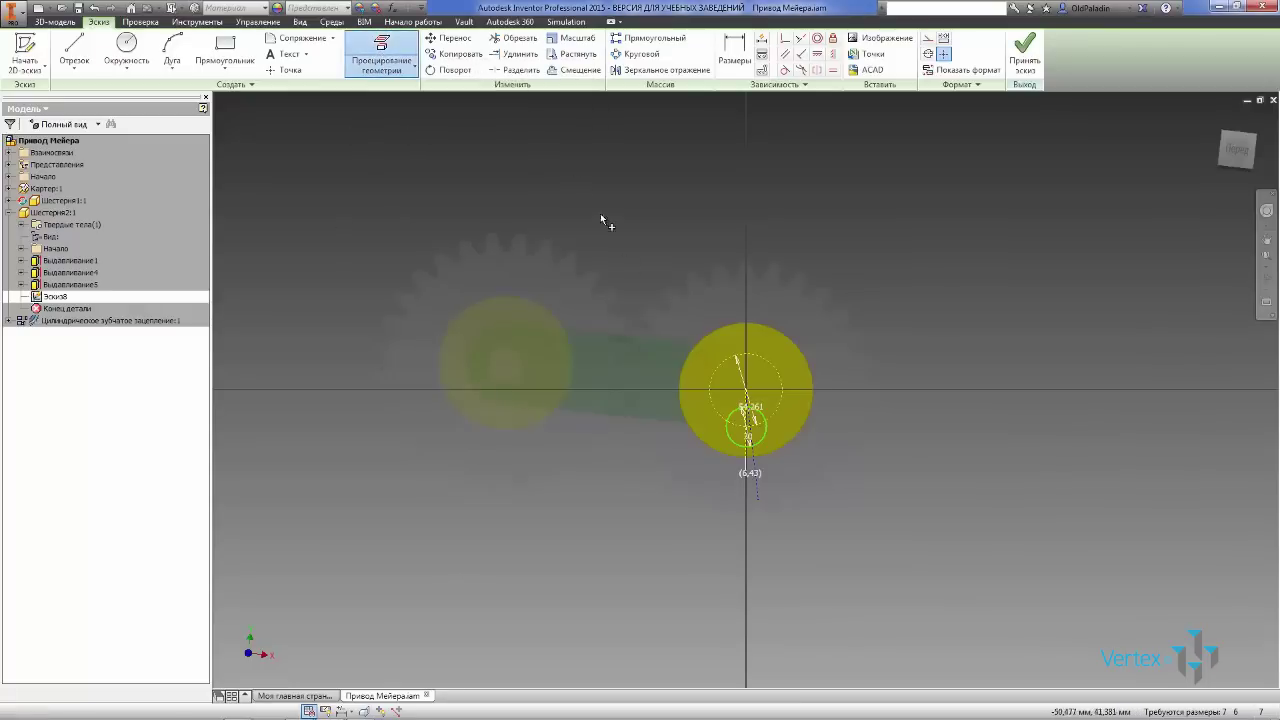
pyautogui.click(651, 339)
pyautogui.rightClick(653, 341)
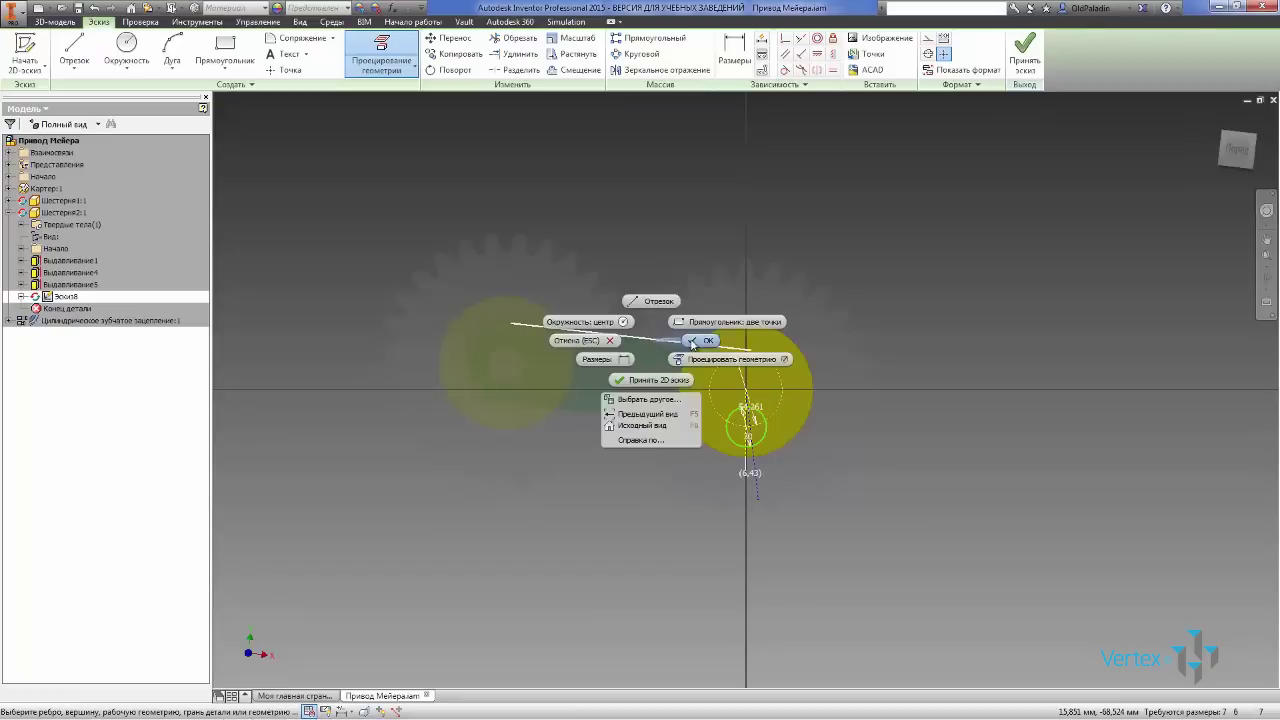
pyautogui.click(691, 339)
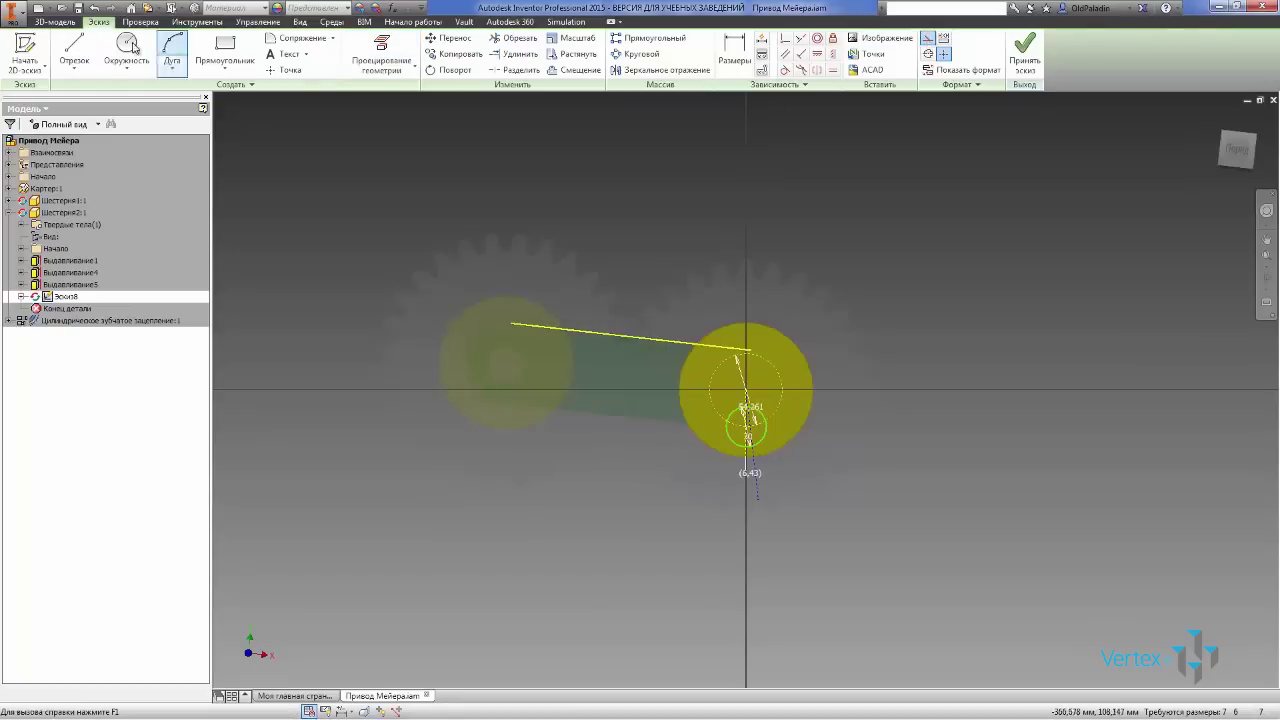
# Draw a horizontal construction line from the second disc's centre towards the first gear.
pyautogui.click(74, 48)
pyautogui.click(746, 389)
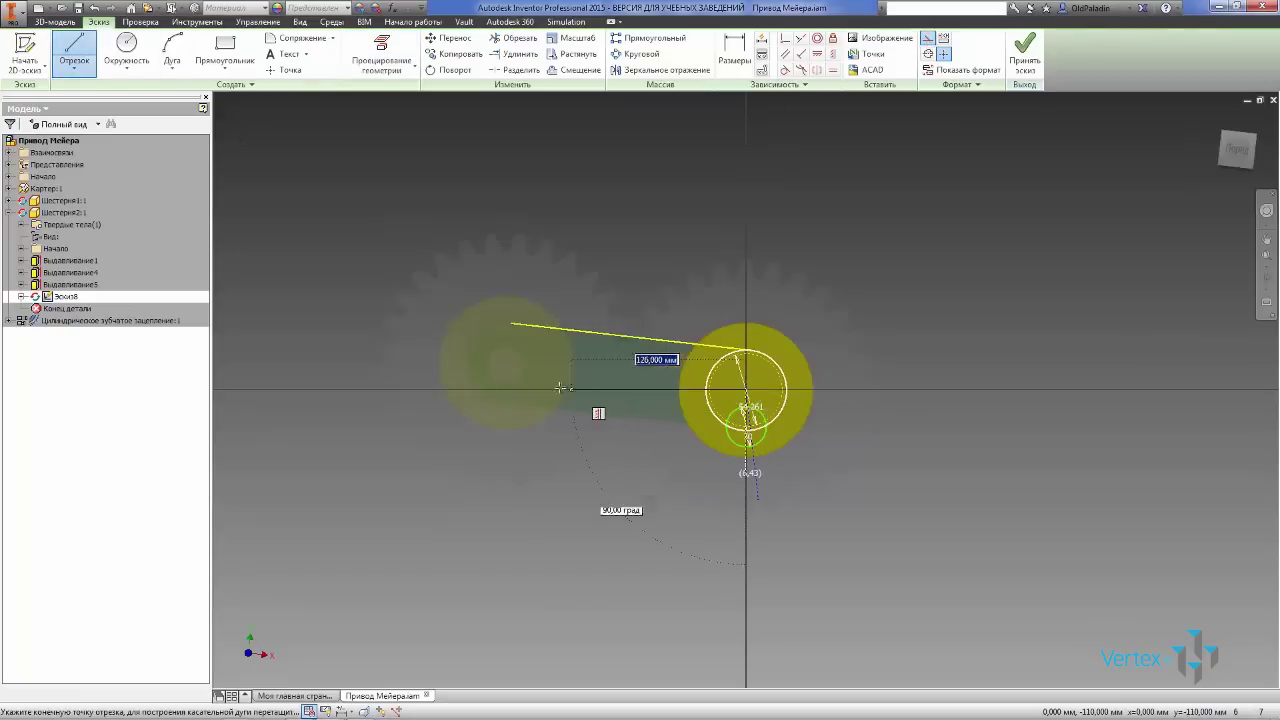
pyautogui.rightClick(563, 343)
pyautogui.click(638, 321)
# Add a driven angular dimension between the projected housing edge and the horizontal construction line.
pyautogui.press('d')
pyautogui.click(645, 342)
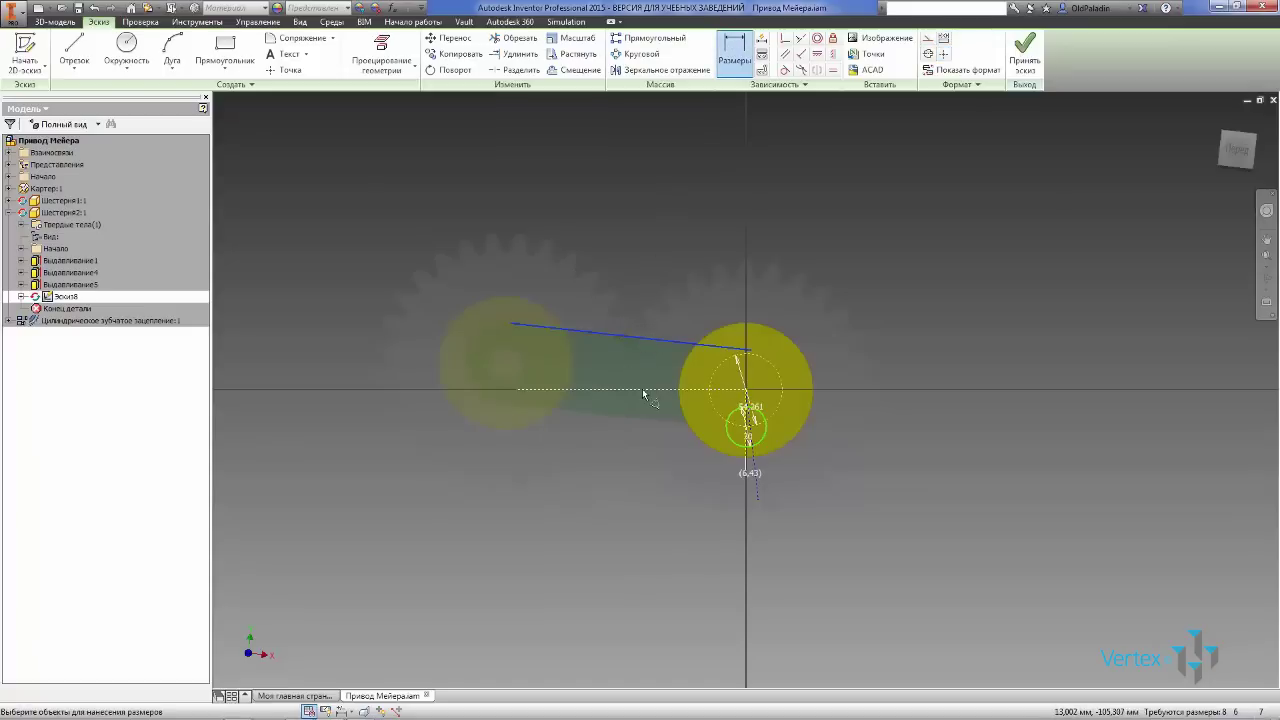
pyautogui.click(598, 366)
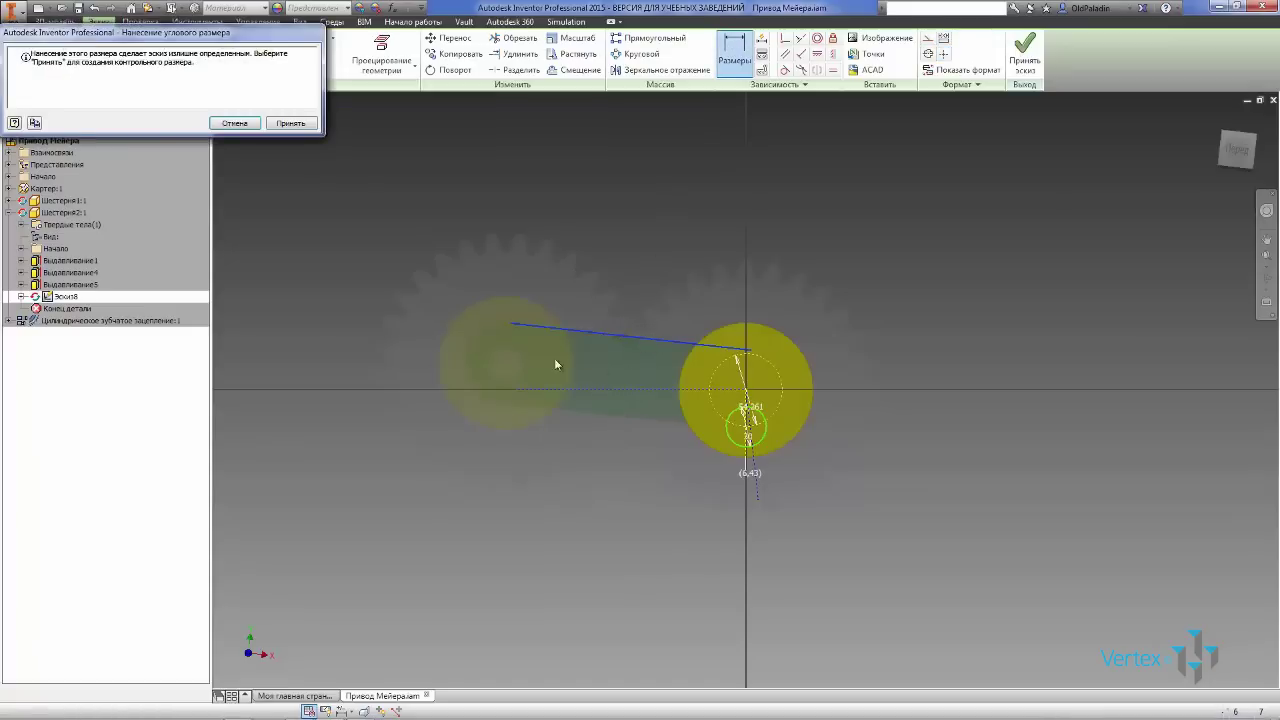
pyautogui.click(288, 123)
# Rotate the 30 mm circle 173.57° about the second disc's centre, allowing its constraints to be removed.
pyautogui.click(452, 70)
pyautogui.click(727, 428)
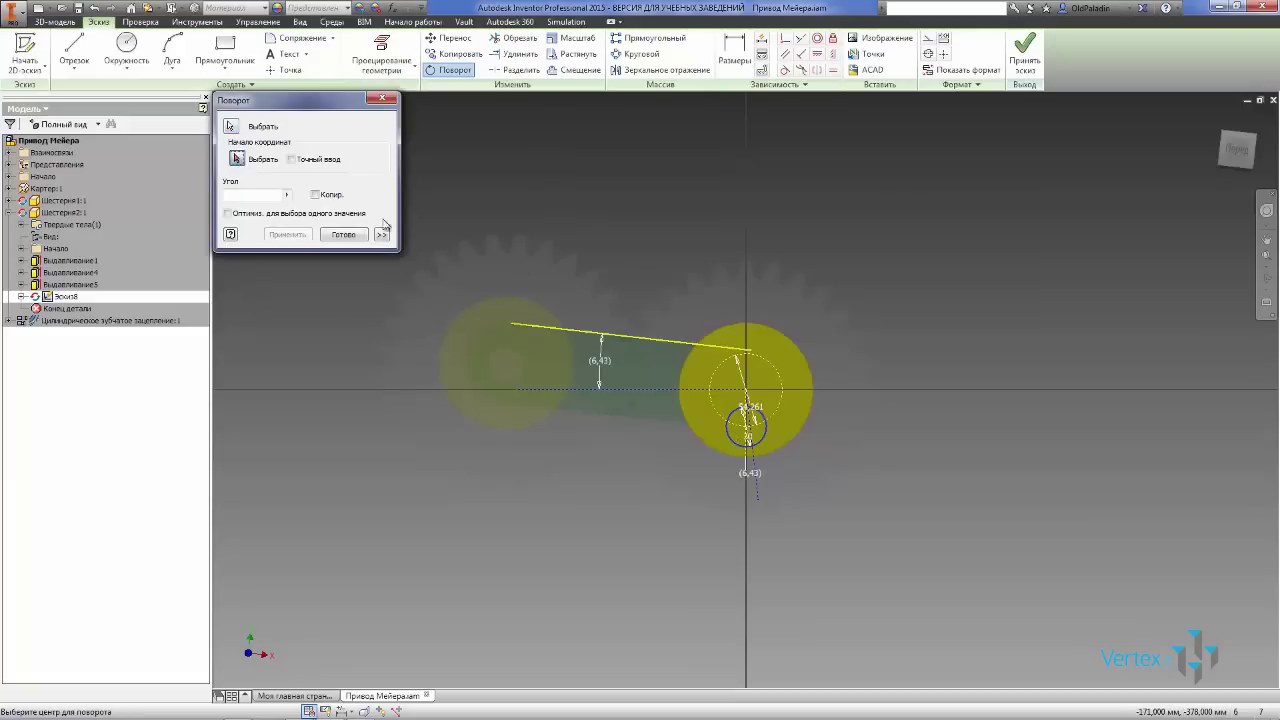
pyautogui.click(747, 392)
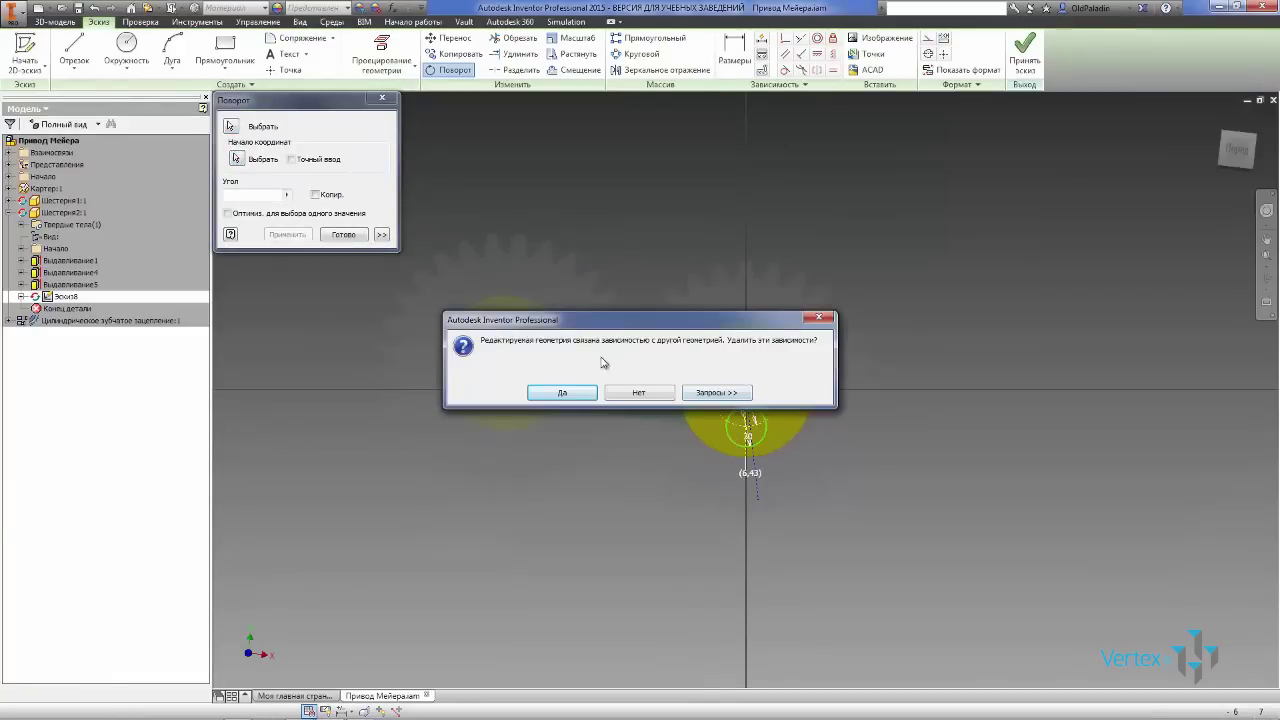
pyautogui.click(562, 392)
pyautogui.click(291, 159)
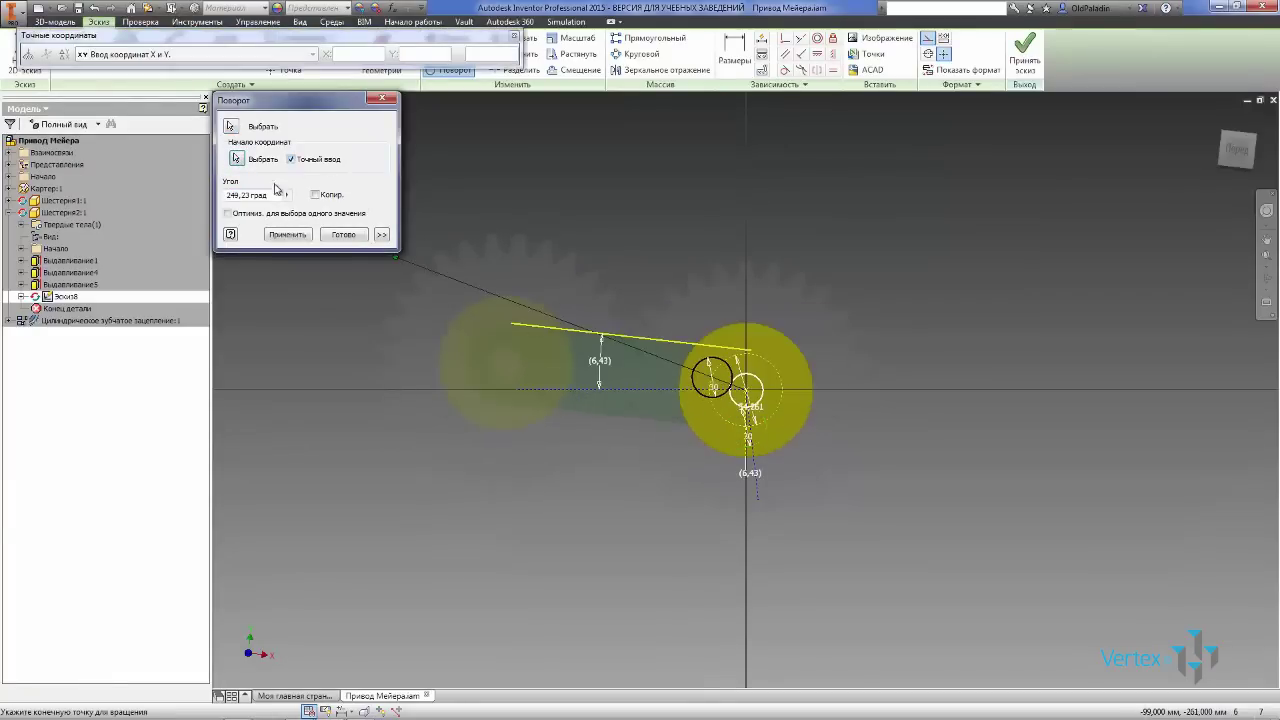
pyautogui.doubleClick(228, 195)
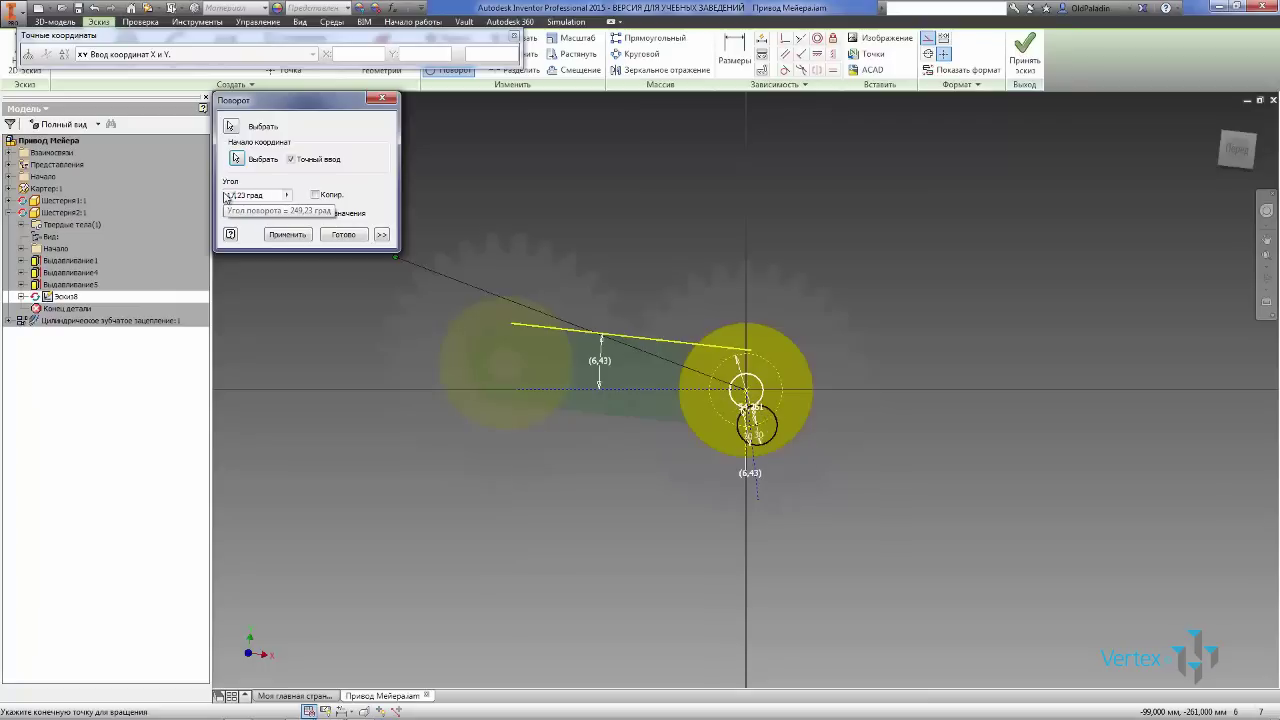
pyautogui.moveTo(240, 194); pyautogui.dragTo(249, 195)
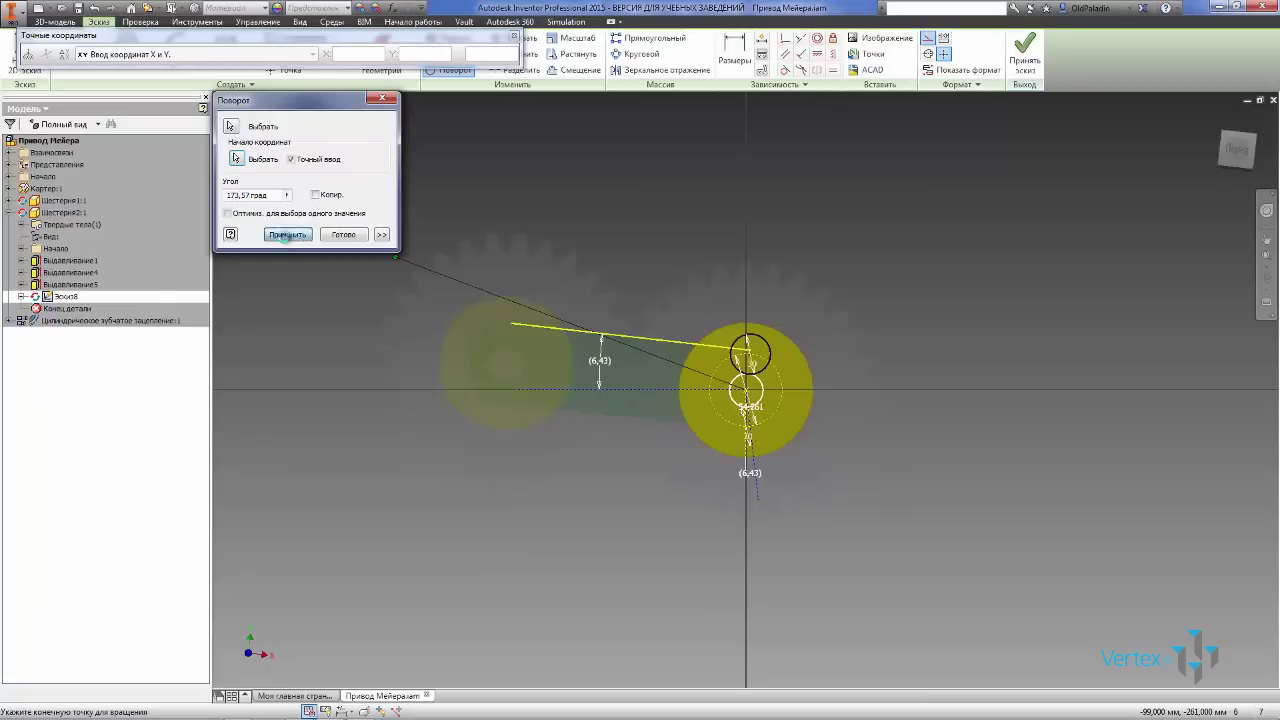
pyautogui.click(287, 236)
pyautogui.click(340, 236)
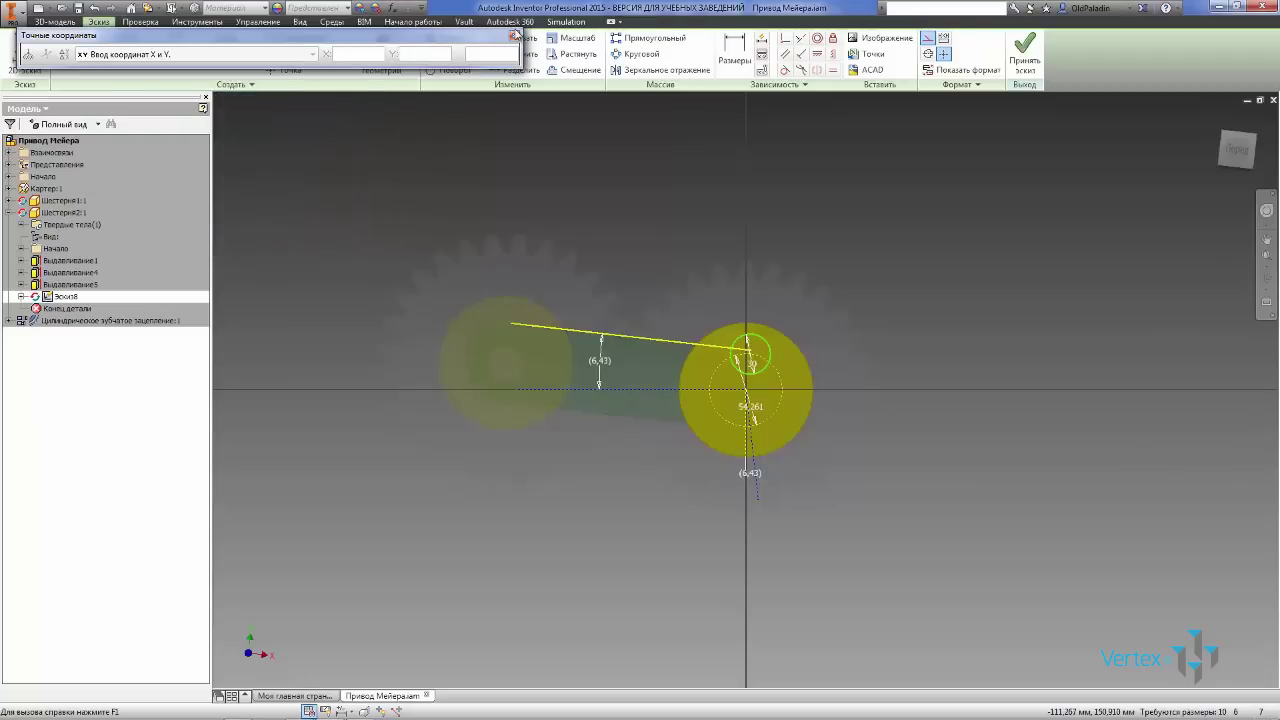
pyautogui.click(514, 36)
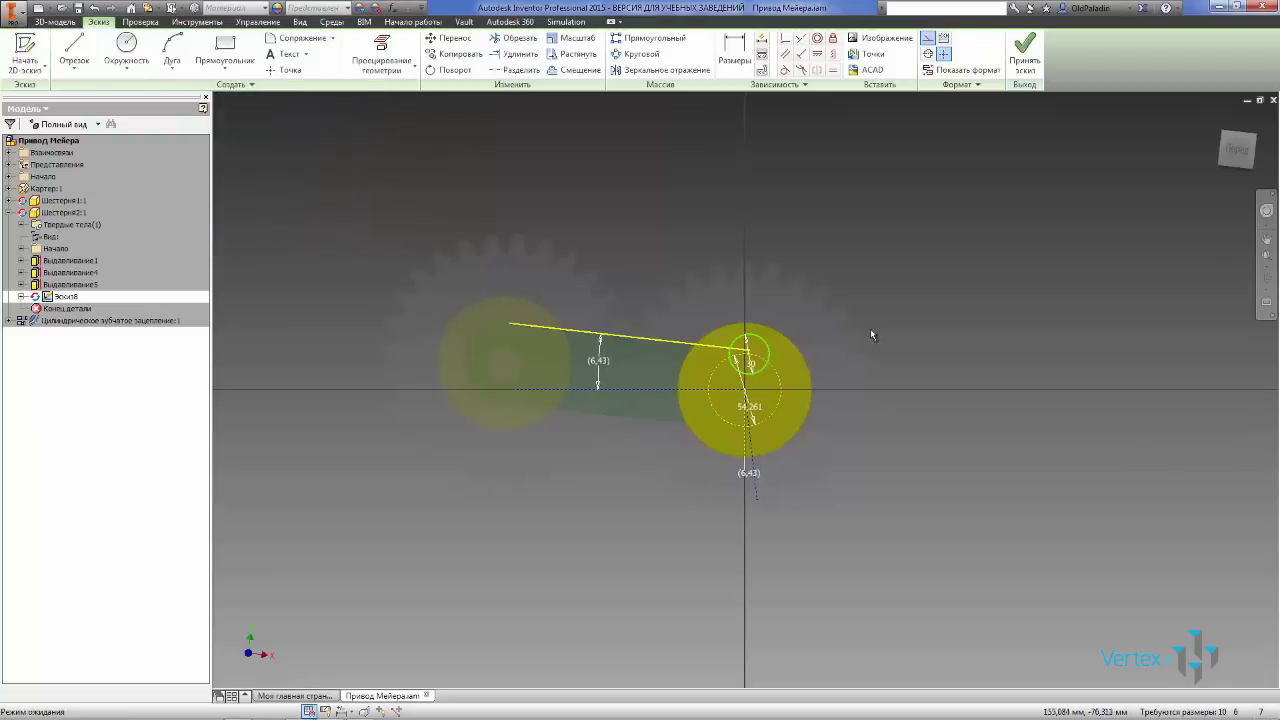
# Finish the second disc's sketch and extrude its 30 mm circle 2 mm outward as a boss.
pyautogui.click(1022, 55)
pyautogui.press('e')
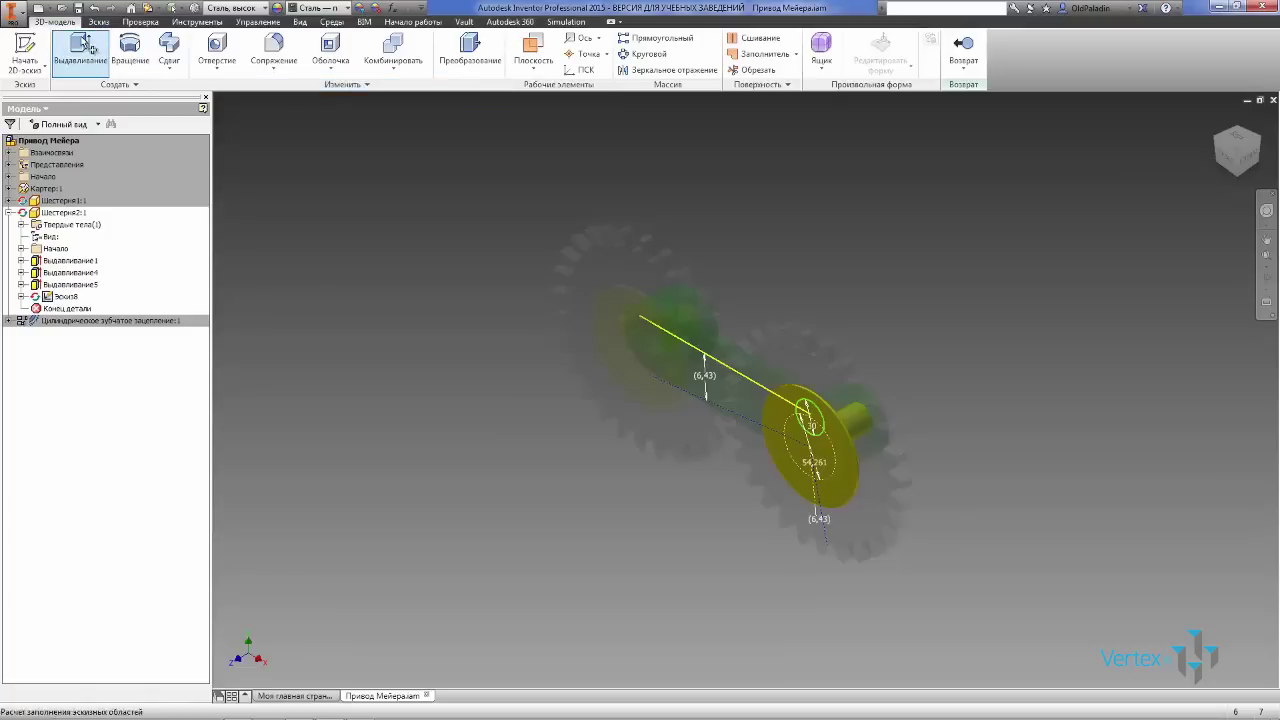
pyautogui.click(350, 172)
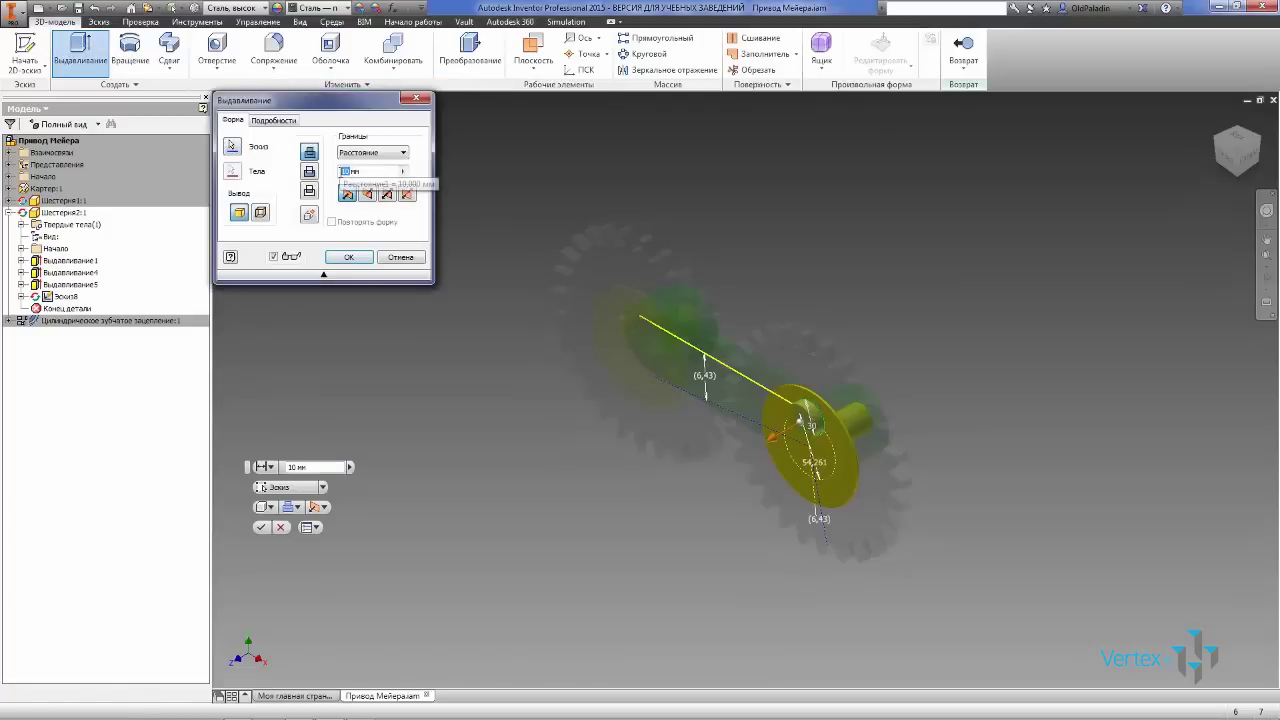
pyautogui.click(347, 257)
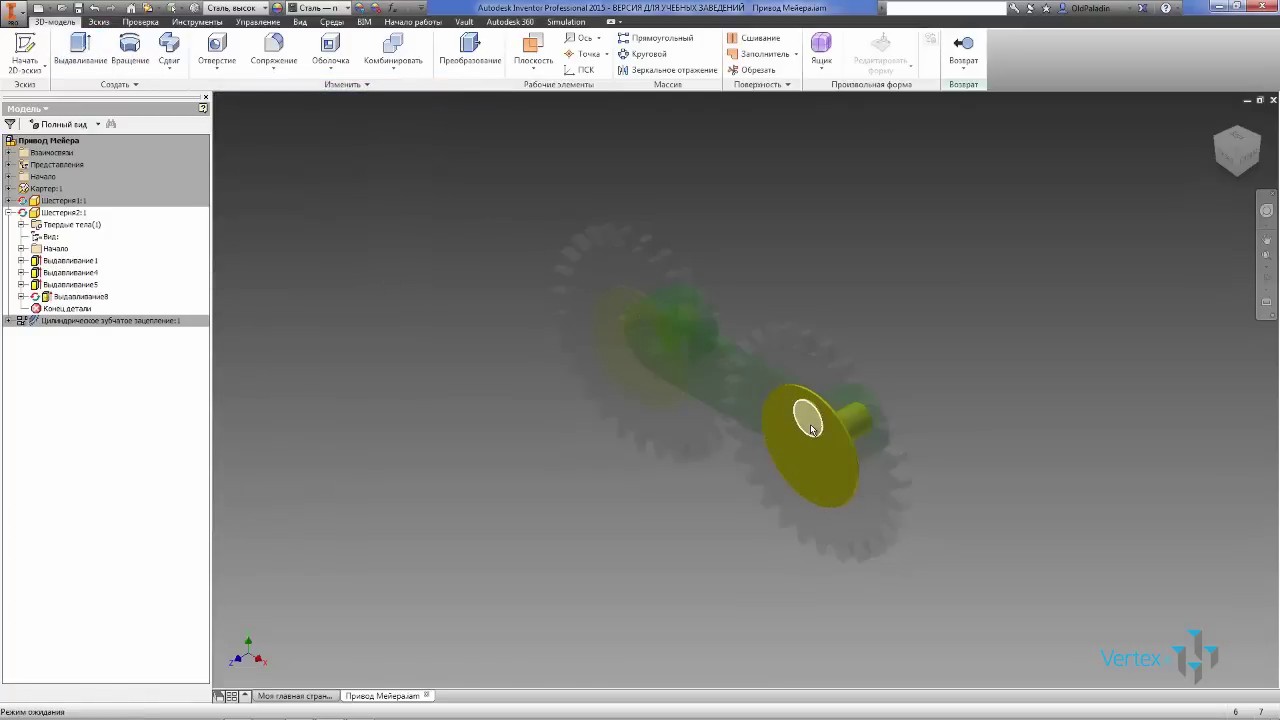
# Sketch a 16 mm circle on the new boss's face, centred on the boss.
pyautogui.click(866, 413)
pyautogui.press('c')
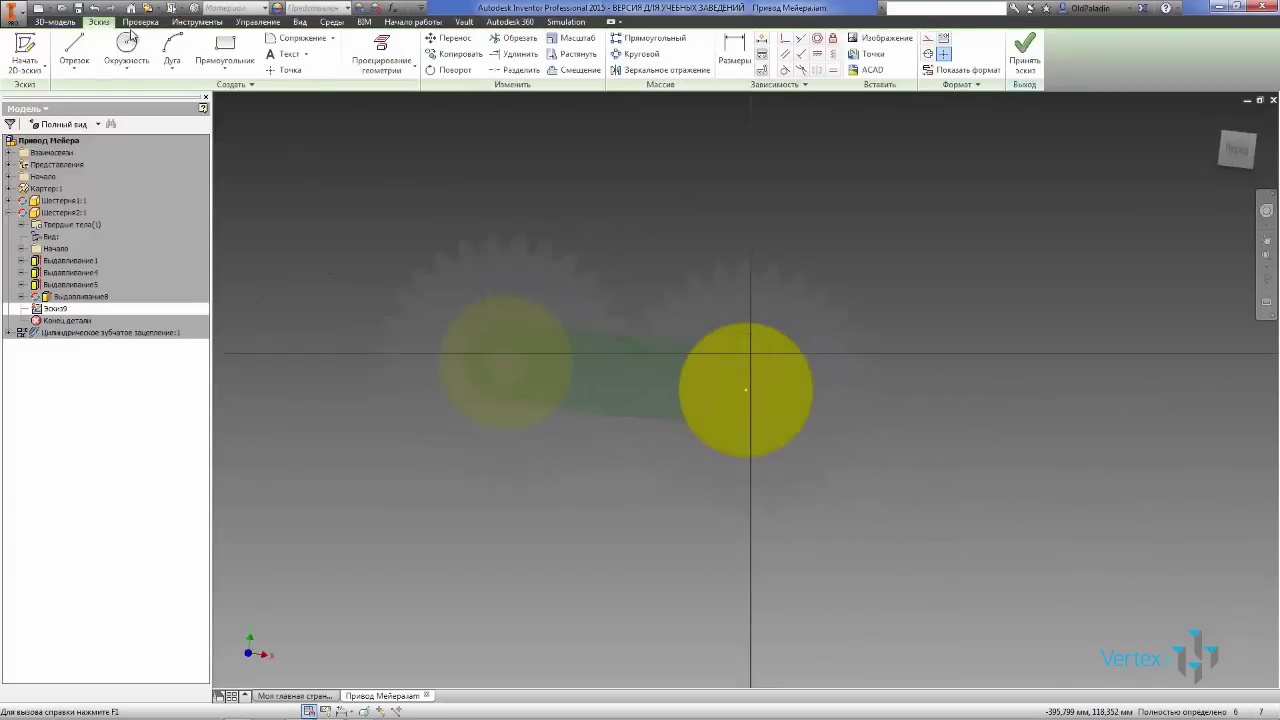
pyautogui.click(746, 390)
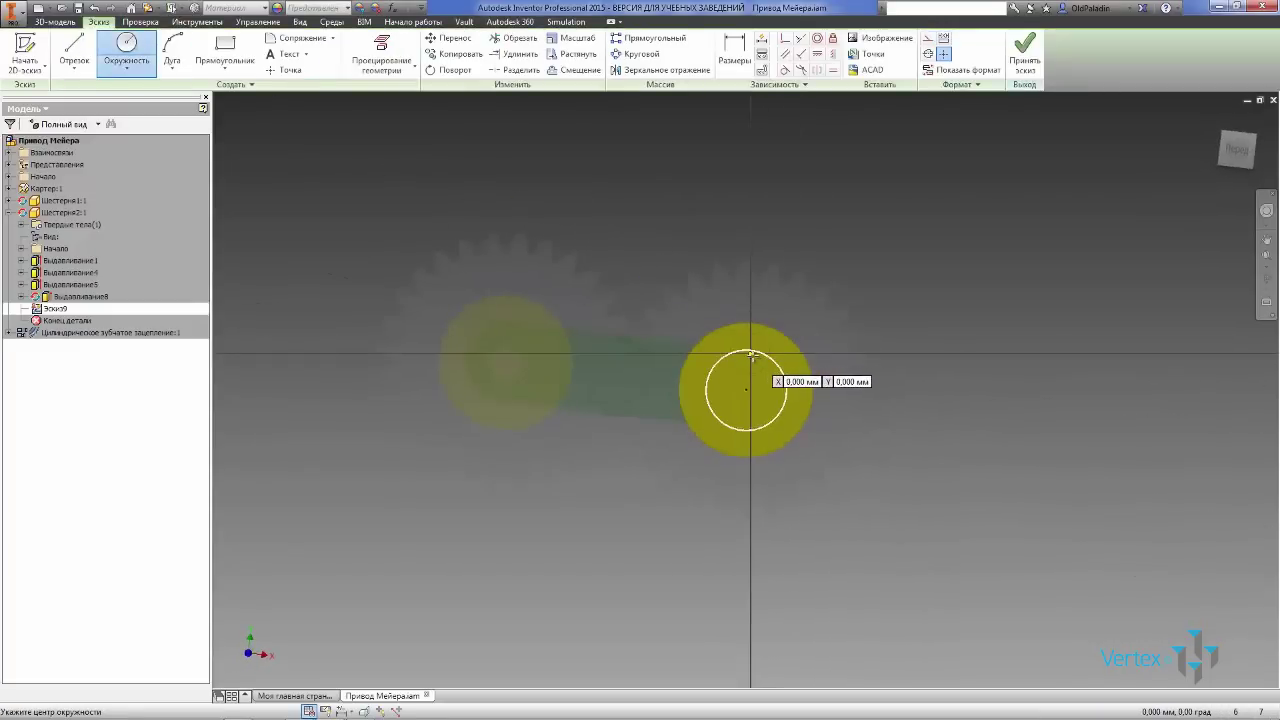
pyautogui.click(750, 354)
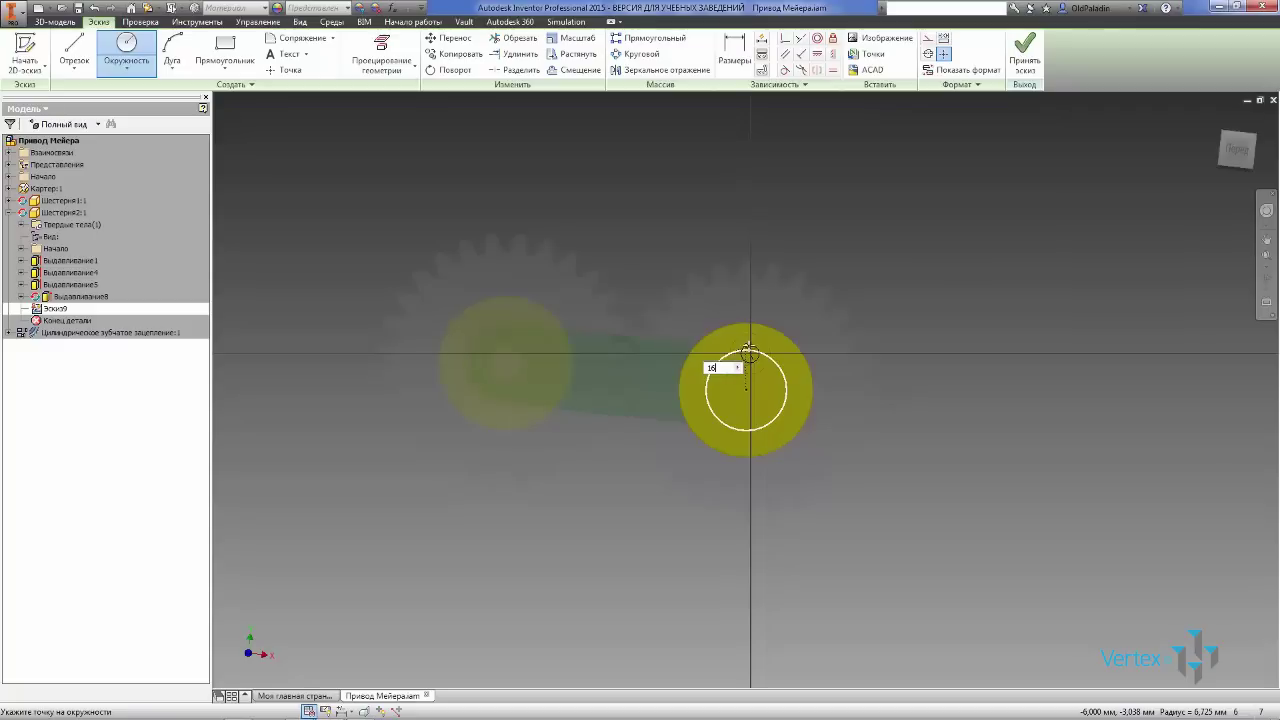
pyautogui.press('Return')
# Extrude the 16 mm circle outward as the second gear's crank pin and return to the assembly.
pyautogui.click(1024, 50)
pyautogui.click(80, 46)
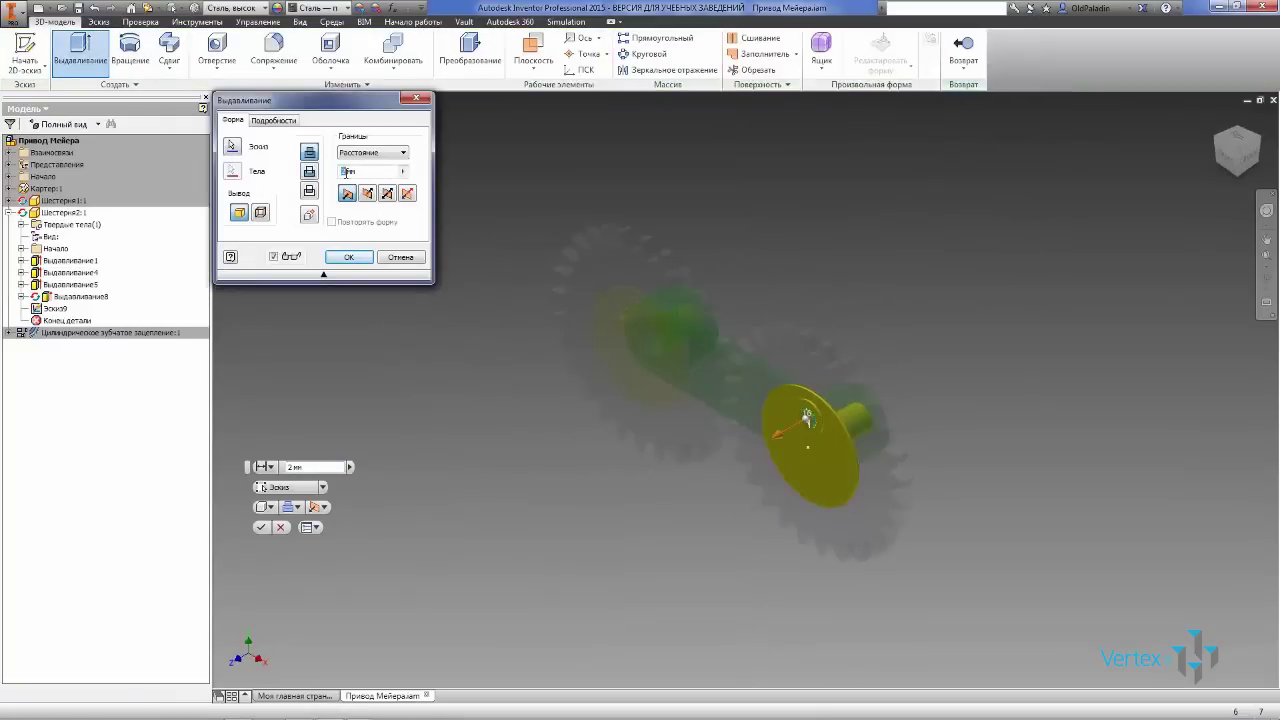
pyautogui.click(349, 257)
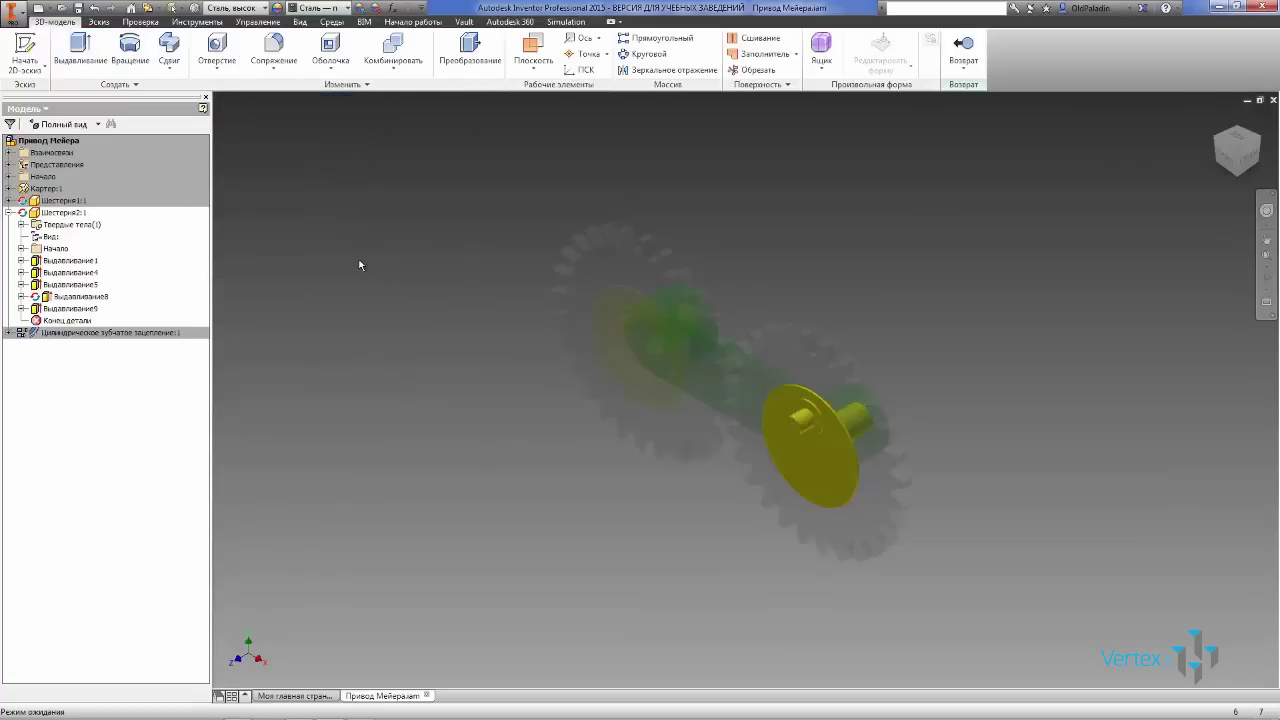
pyautogui.click(962, 52)
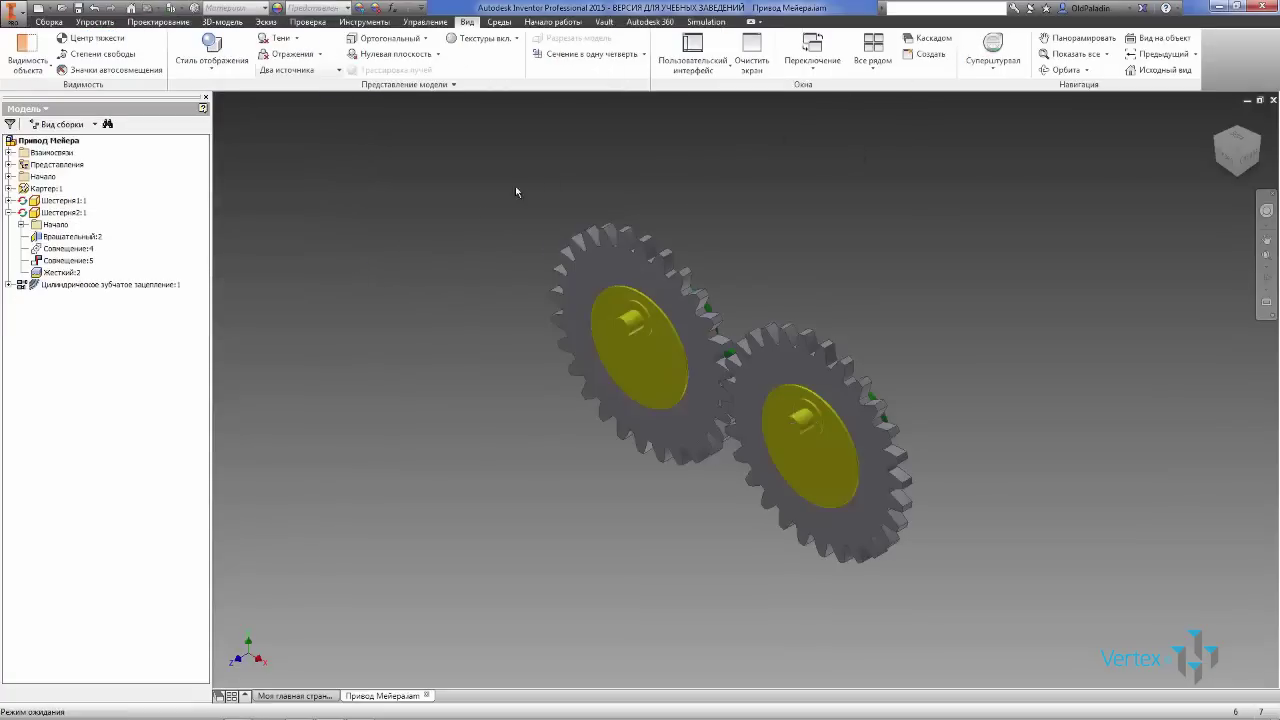
# Examine the assembly in wireframe display from the left side view to compare the two crank pins.
pyautogui.click(205, 48)
pyautogui.click(200, 207)
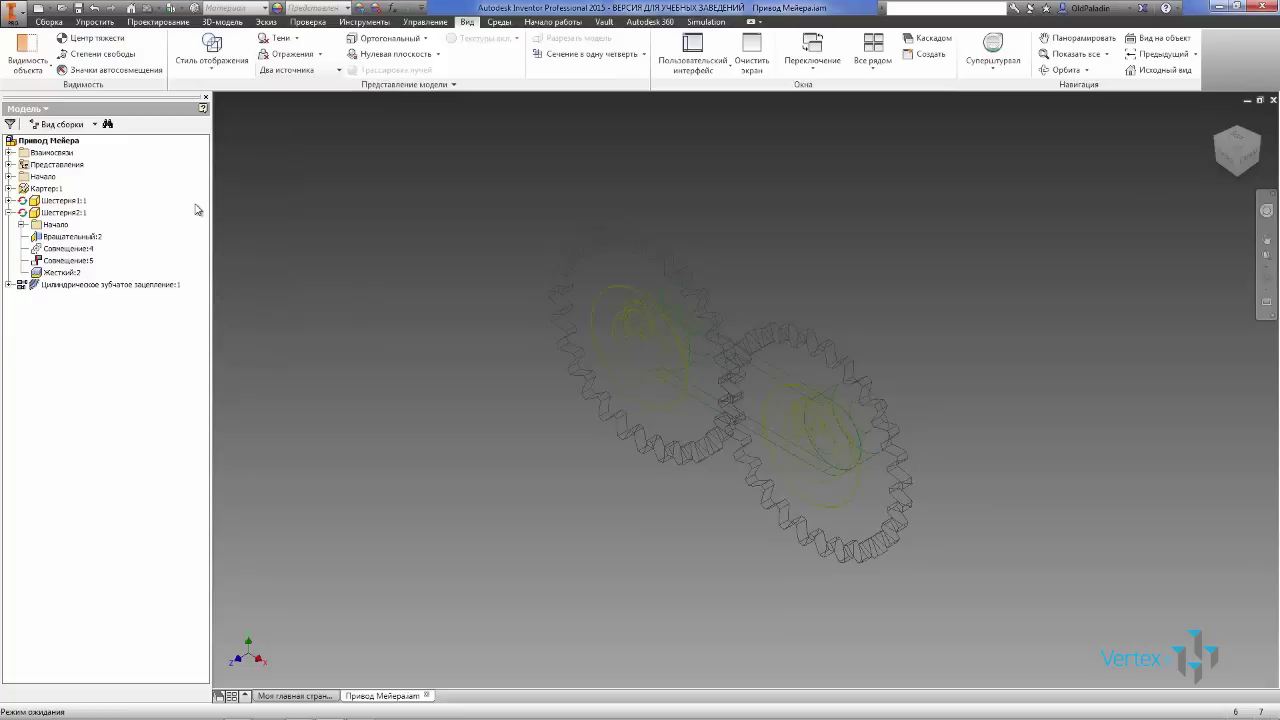
pyautogui.click(1225, 158)
pyautogui.click(1215, 150)
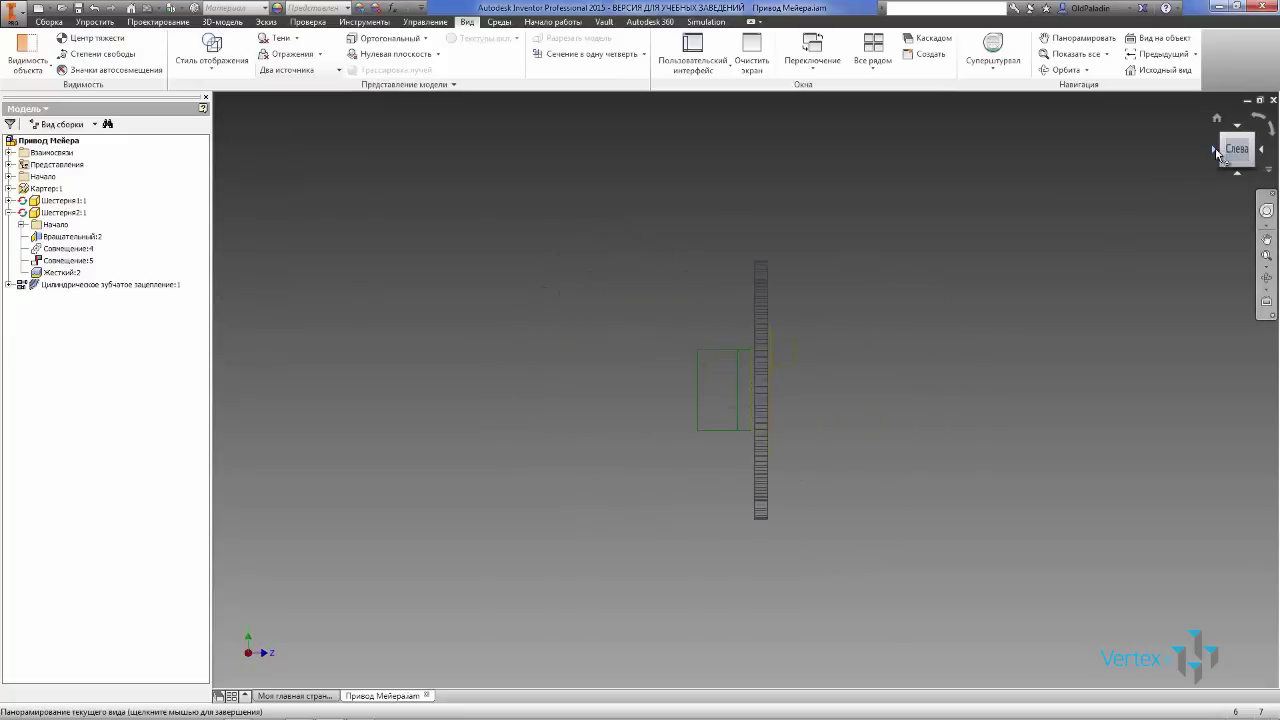
pyautogui.scroll(2, 800, 308)
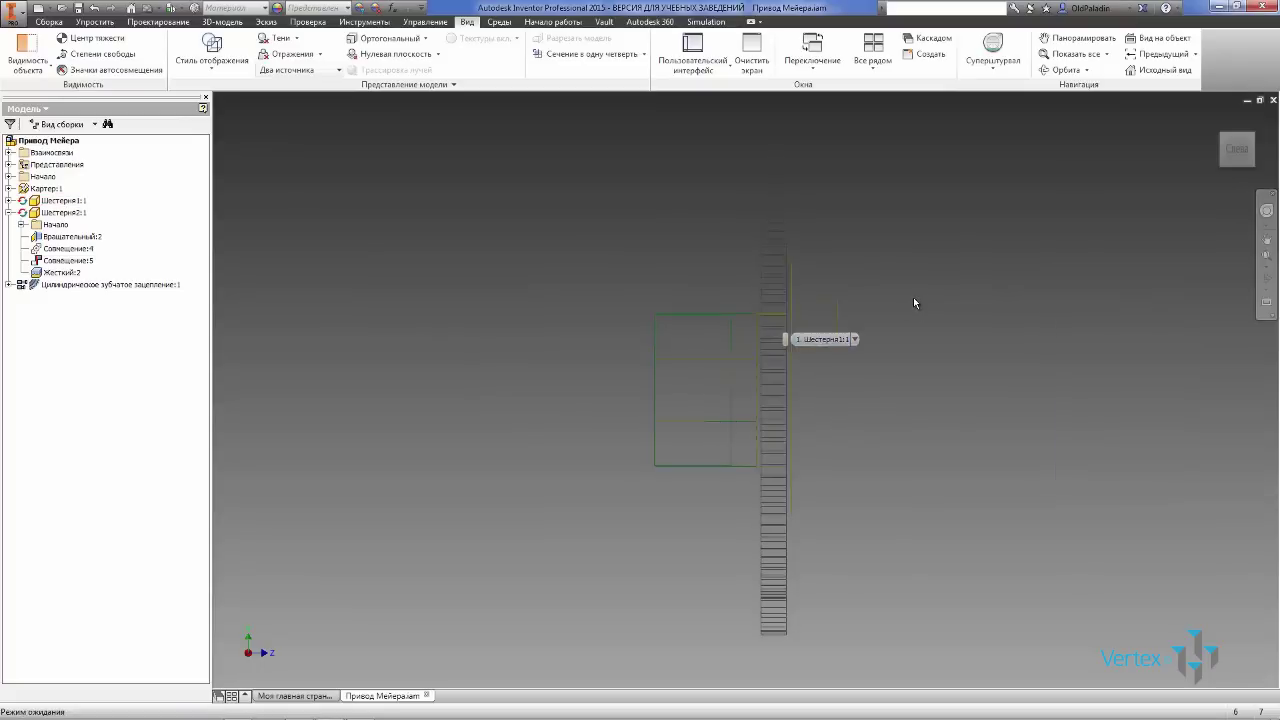
# Set the display style to Shaded with Edges and turn the first gear in the front view to check the motion.
pyautogui.click(211, 47)
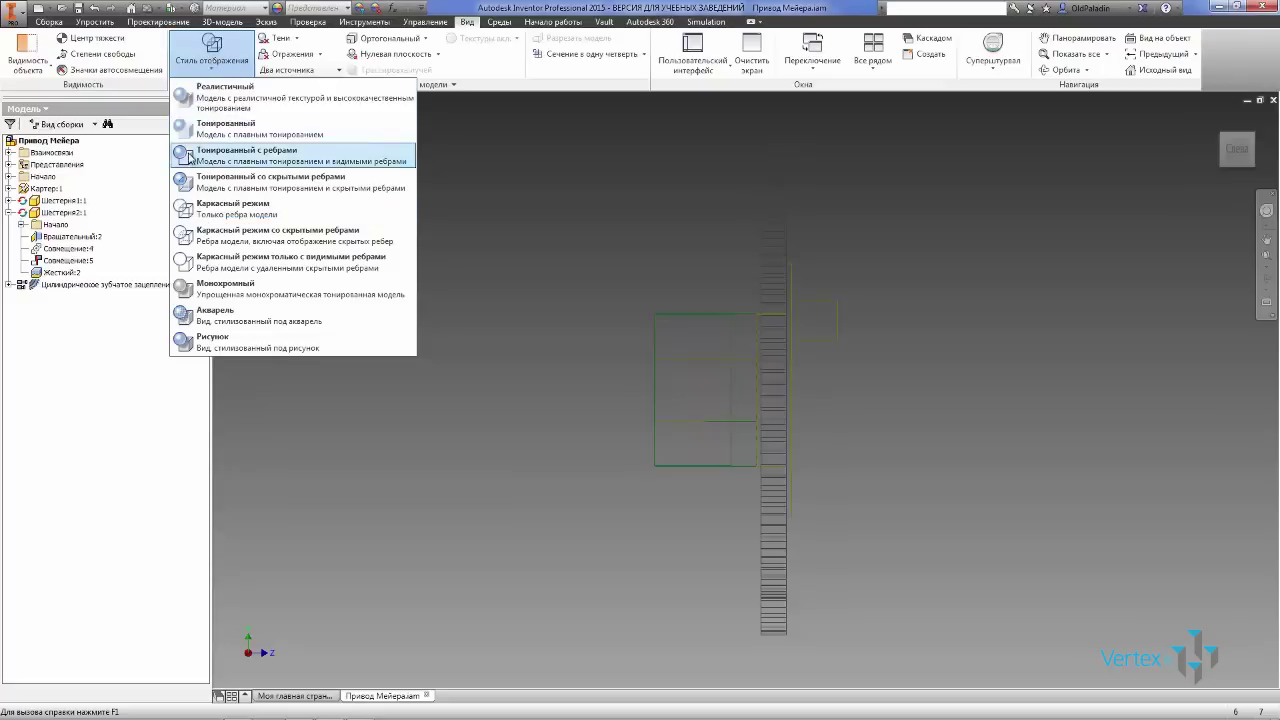
pyautogui.click(200, 160)
pyautogui.click(1260, 150)
pyautogui.scroll(5, 530, 318)
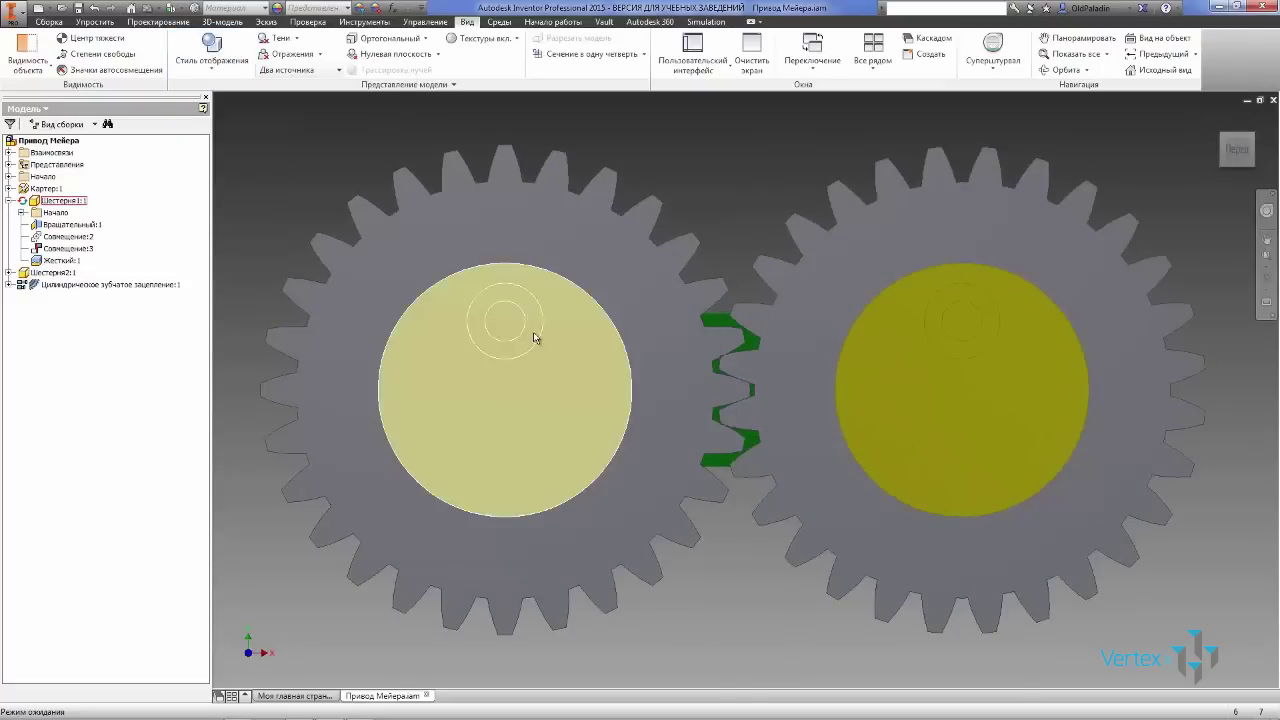
pyautogui.moveTo(534, 338); pyautogui.dragTo(588, 413)
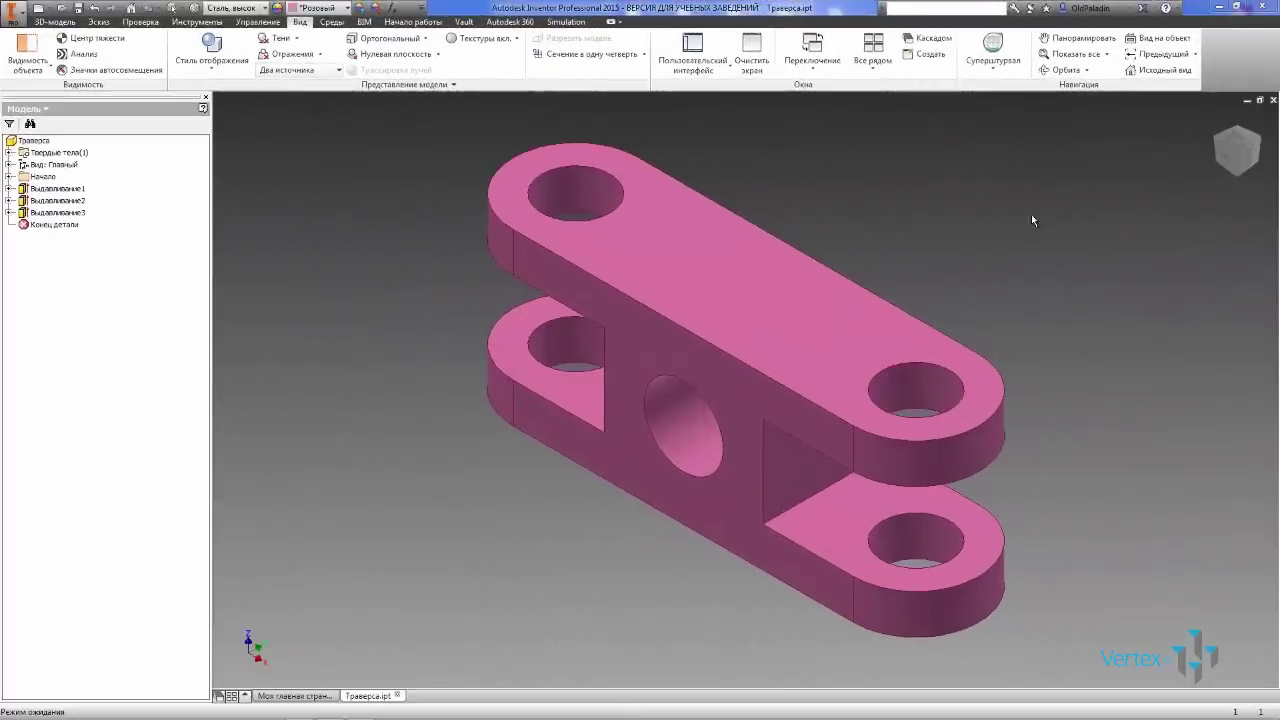
# Examine the Траверса part from several sides, ending in its front view.
pyautogui.keyDown('shift'); pyautogui.moveTo(682, 385); pyautogui.dragTo(532, 393, button='middle'); pyautogui.keyUp('shift')
pyautogui.moveTo(532, 393); pyautogui.dragTo(667, 394)
pyautogui.rightClick(667, 394)
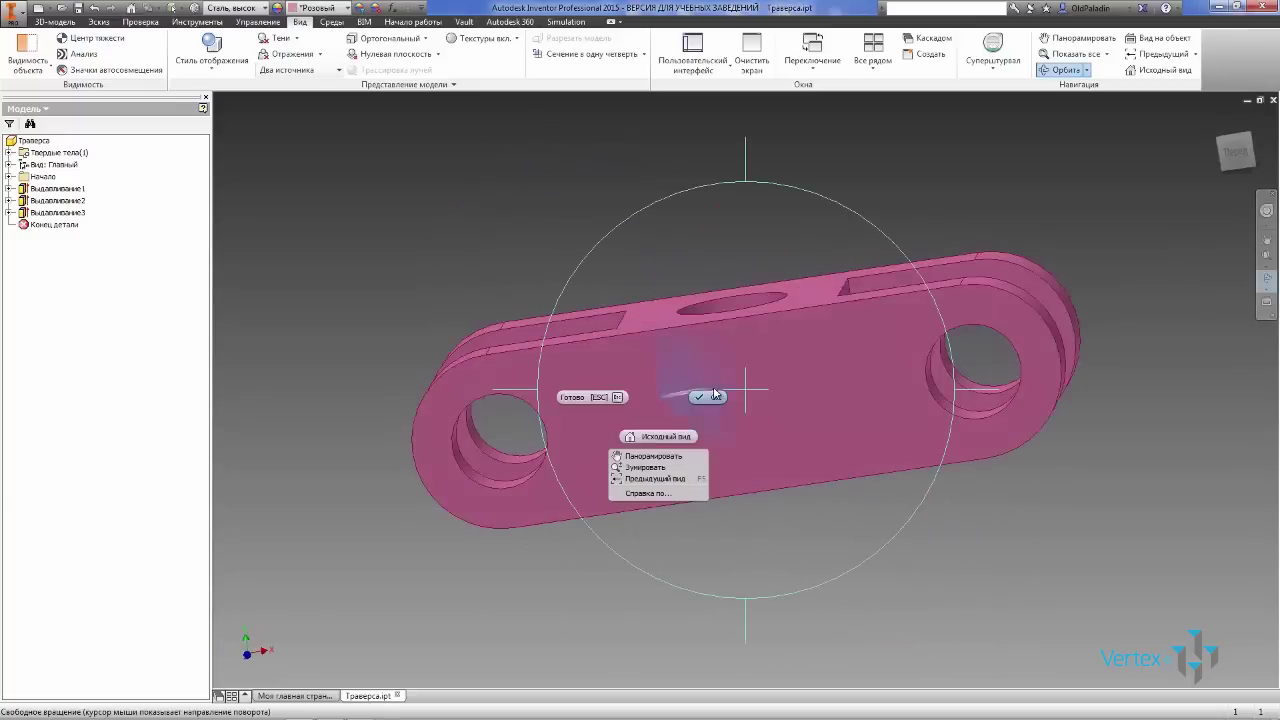
pyautogui.click(590, 396)
pyautogui.click(1235, 155)
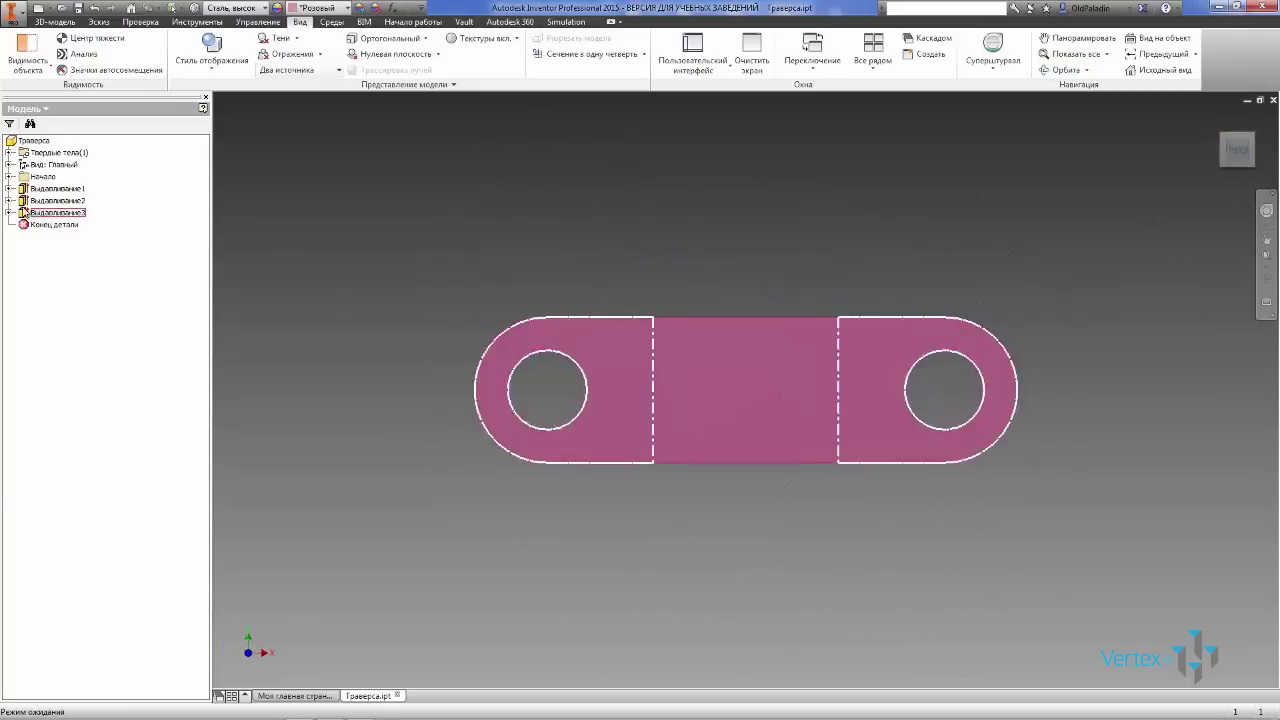
# Inspect the dimensions in the sketches behind the Траверса part's extrusions.
pyautogui.click(52, 202)
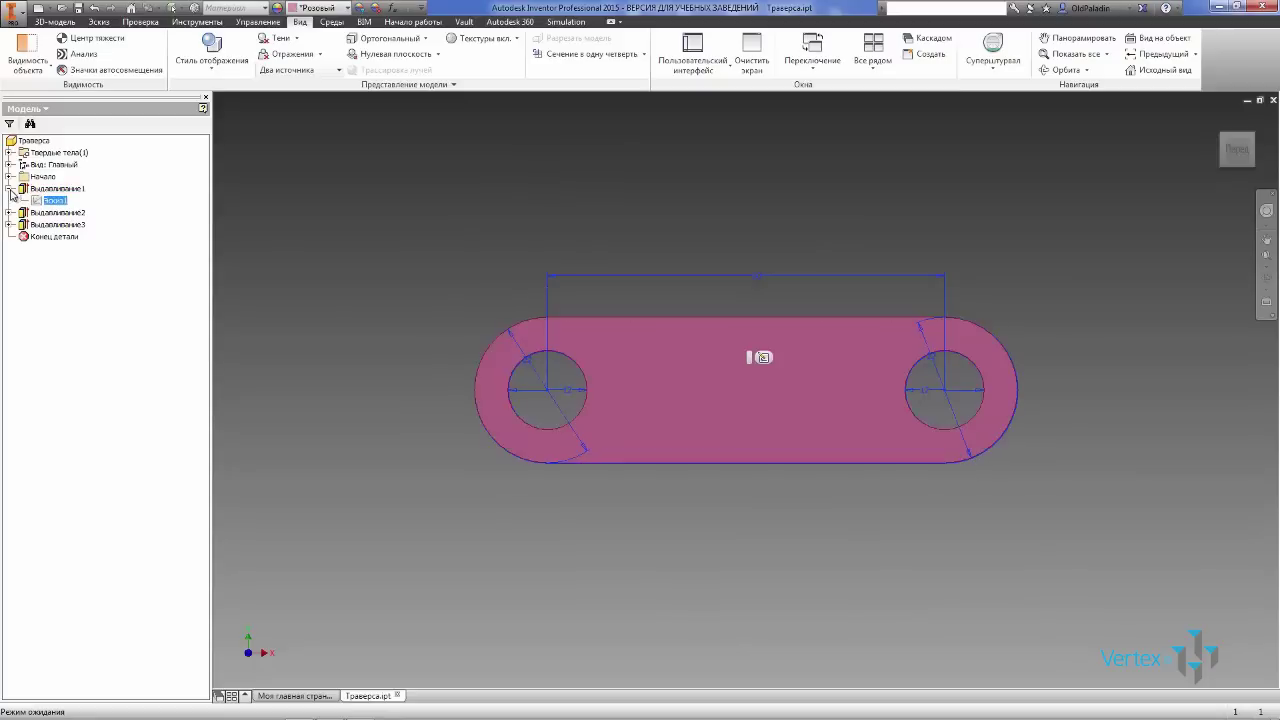
pyautogui.click(45, 216)
pyautogui.click(1266, 279)
pyautogui.moveTo(975, 310); pyautogui.dragTo(861, 386)
pyautogui.rightClick(861, 383)
pyautogui.click(796, 381)
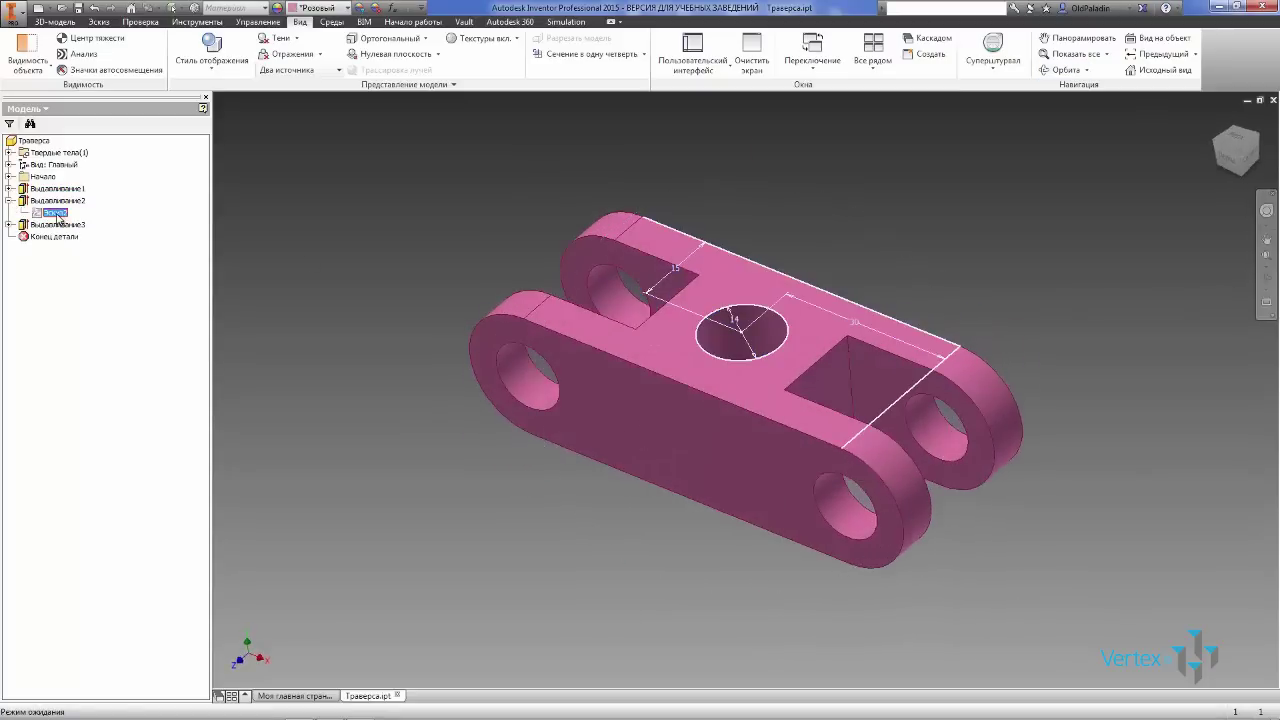
pyautogui.click(9, 212)
pyautogui.click(52, 224)
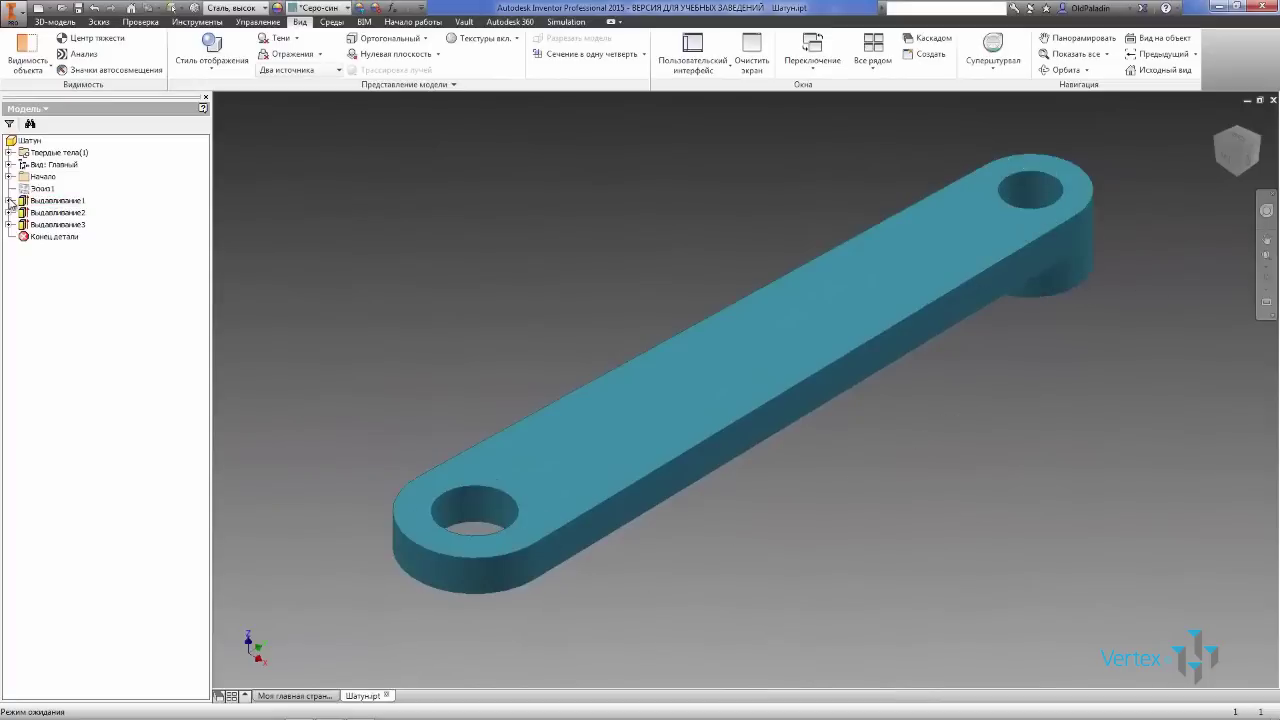
# Inspect the sketches behind the extrusions of the Шатун connecting rod part.
pyautogui.click(9, 200)
pyautogui.click(50, 212)
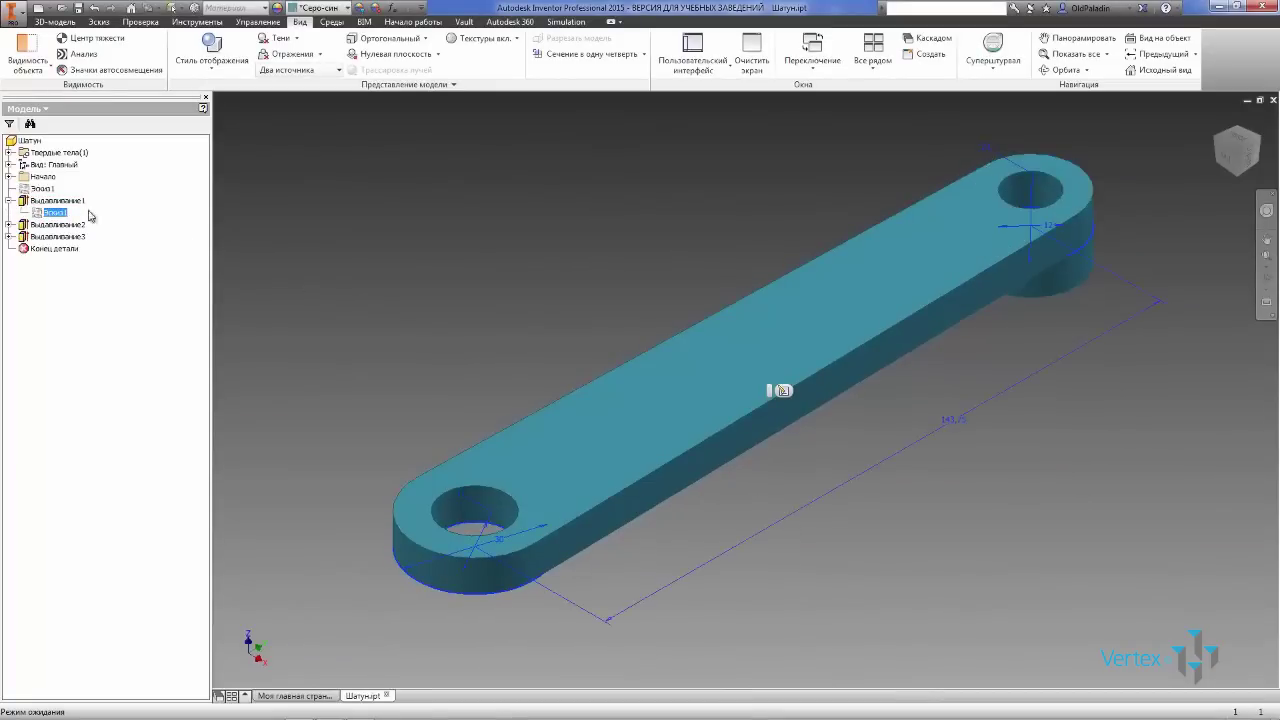
pyautogui.click(9, 201)
pyautogui.click(9, 213)
pyautogui.click(45, 226)
pyautogui.click(9, 212)
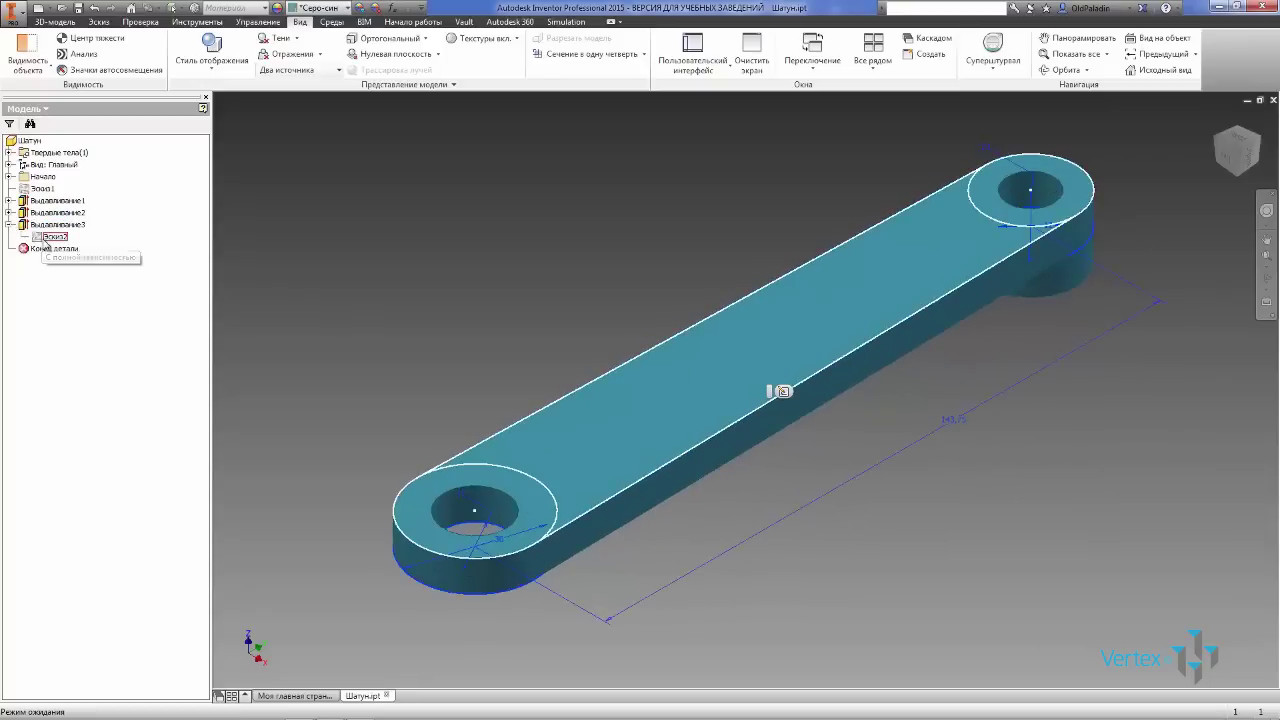
pyautogui.click(9, 225)
# Orbit the Шатун connecting rod to examine its underside and the offset boss at one end.
pyautogui.click(1267, 280)
pyautogui.moveTo(822, 303); pyautogui.dragTo(635, 251)
pyautogui.rightClick(635, 251)
pyautogui.click(664, 251)
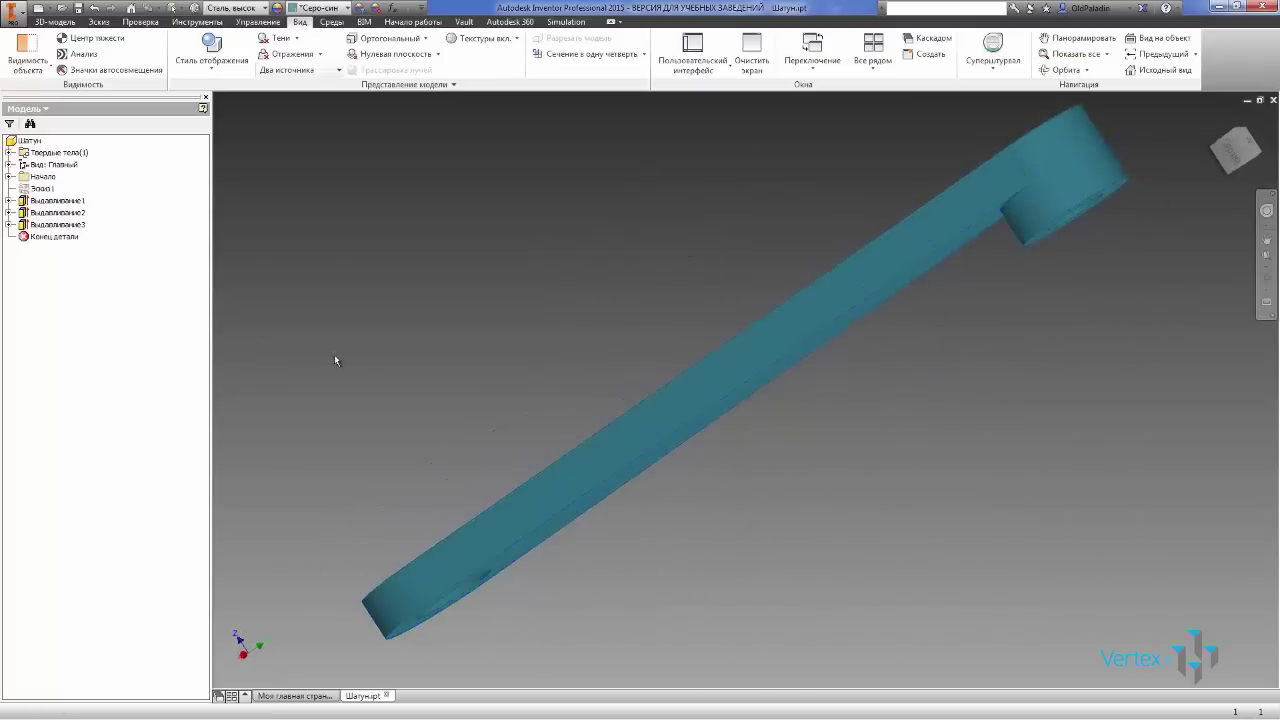
pyautogui.click(1266, 278)
pyautogui.moveTo(820, 295); pyautogui.dragTo(731, 407)
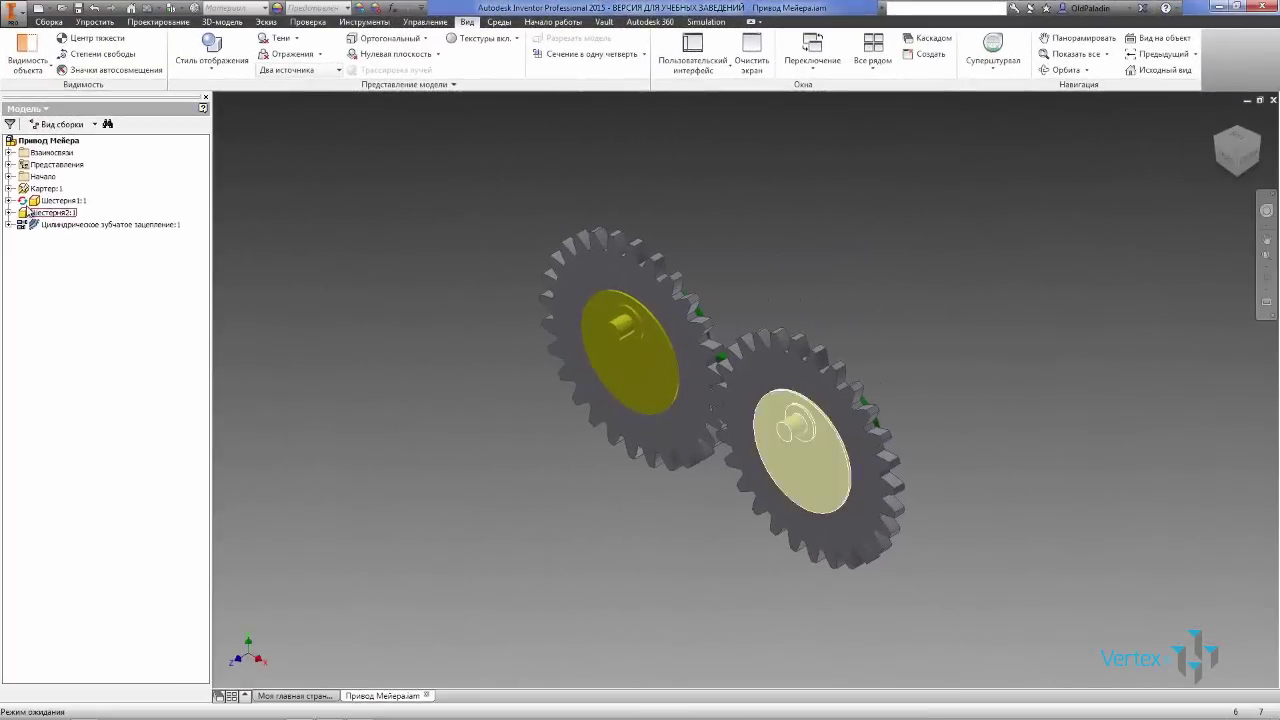
# Ground both gears, Шестерня1 and Шестерня2, in the Привод Мейера assembly.
pyautogui.click(38, 201)
pyautogui.rightClick(37, 204)
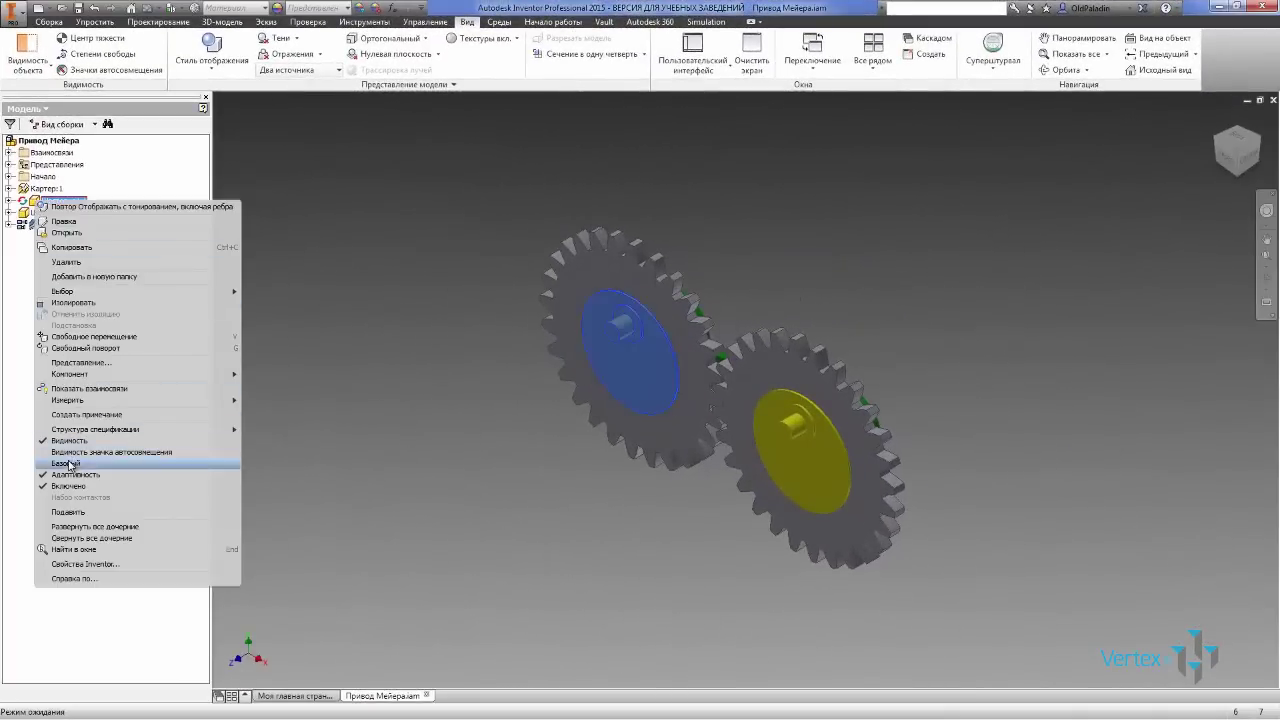
pyautogui.click(68, 463)
pyautogui.click(30, 213)
pyautogui.rightClick(33, 215)
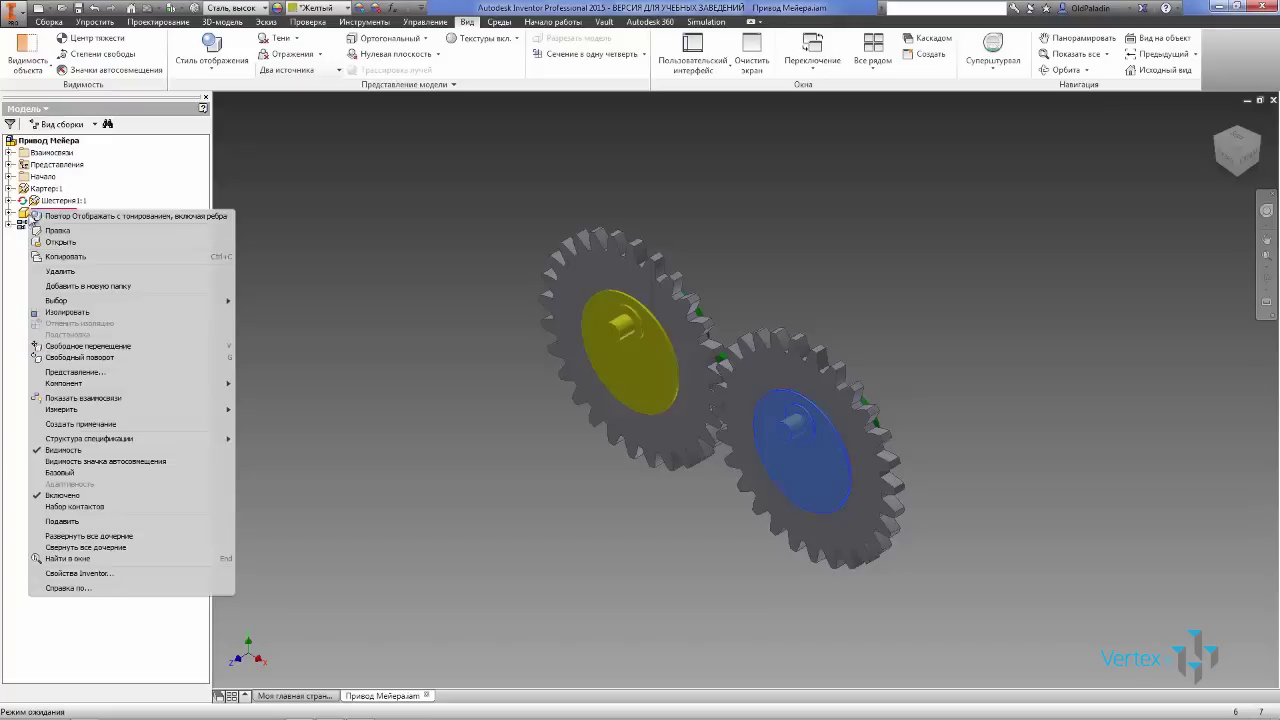
pyautogui.click(64, 470)
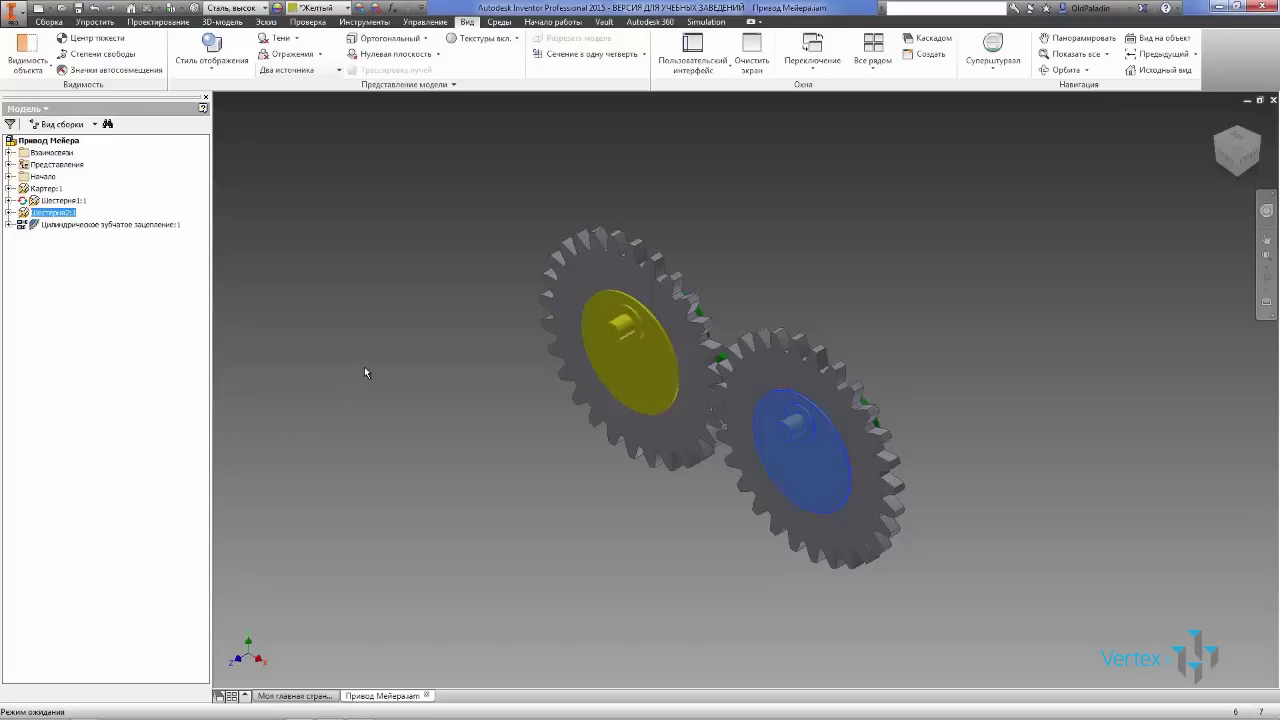
# Insert Шатун.ipt, rotated twice by 90° about the Y axis, and place it beside the first gear's upper half.
pyautogui.click(48, 21)
pyautogui.click(24, 50)
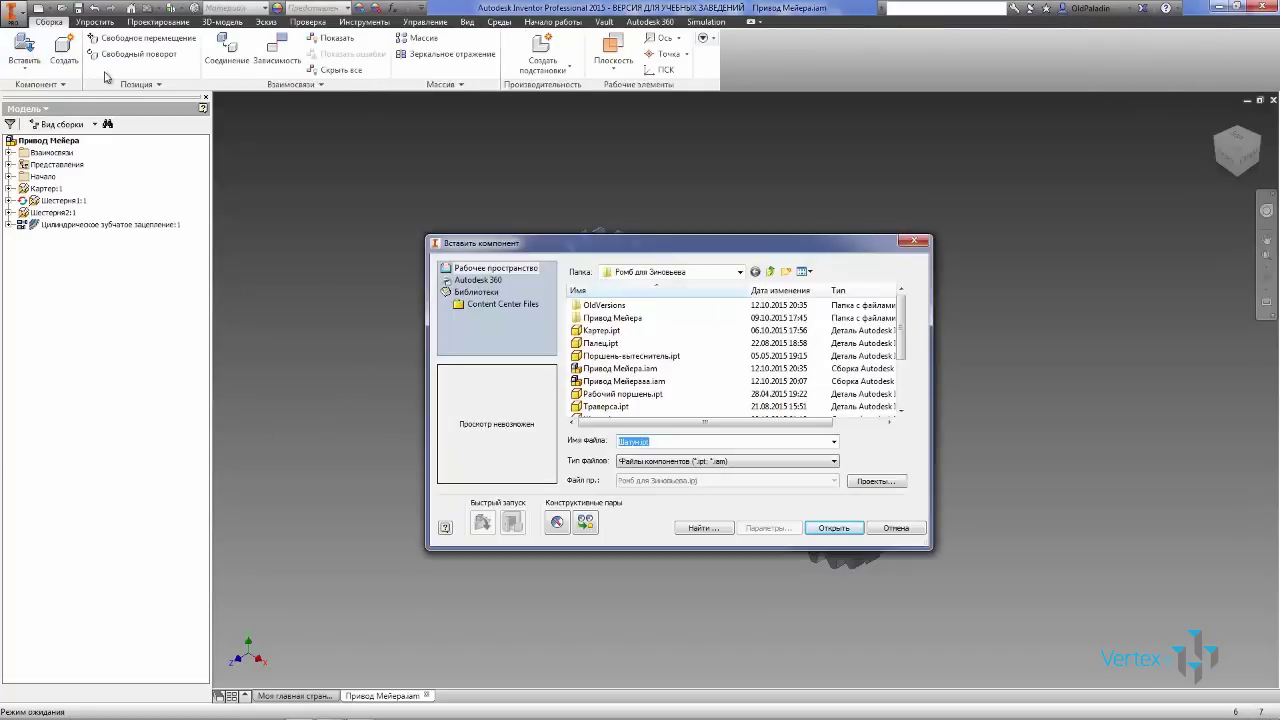
pyautogui.scroll(-3, 650, 350)
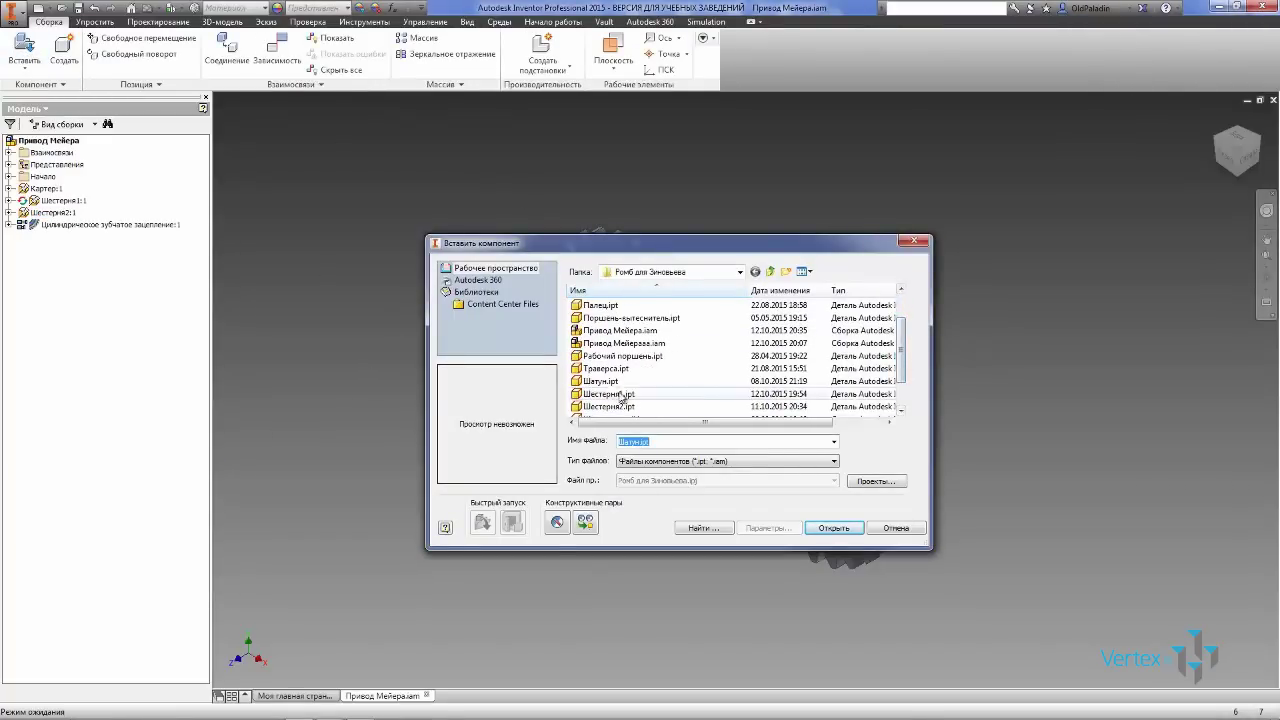
pyautogui.click(607, 381)
pyautogui.click(830, 527)
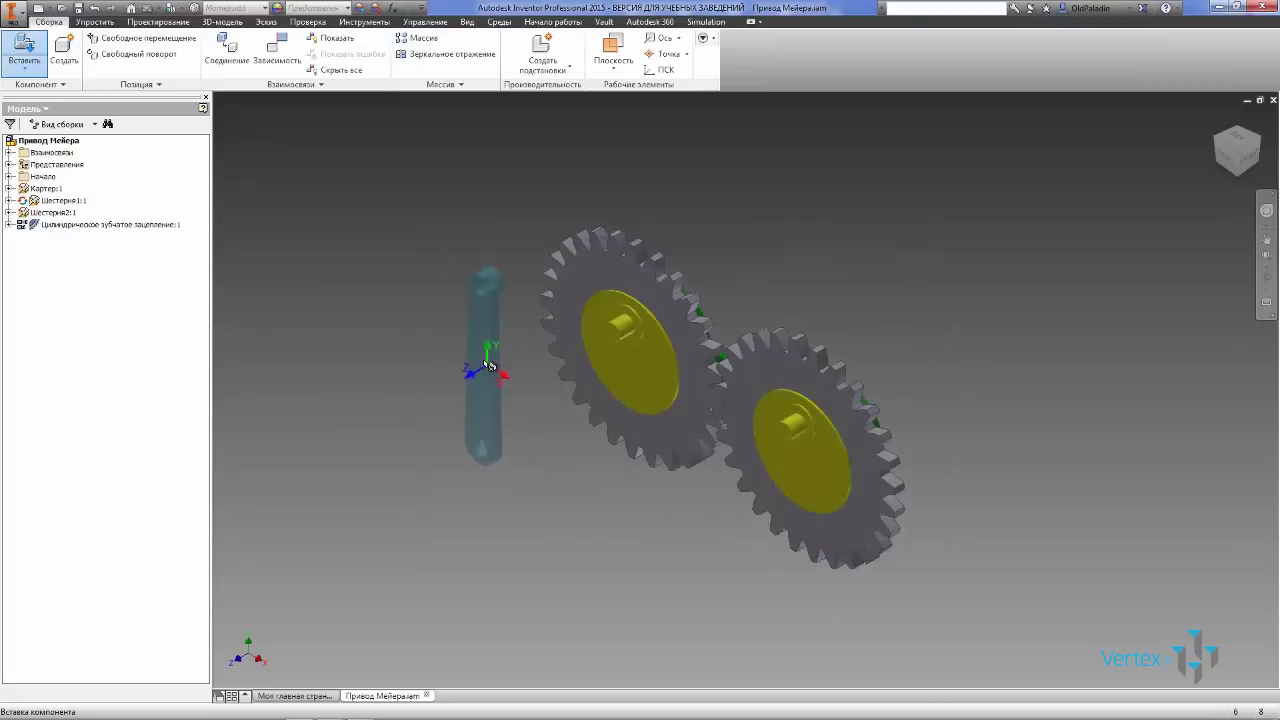
pyautogui.rightClick(467, 328)
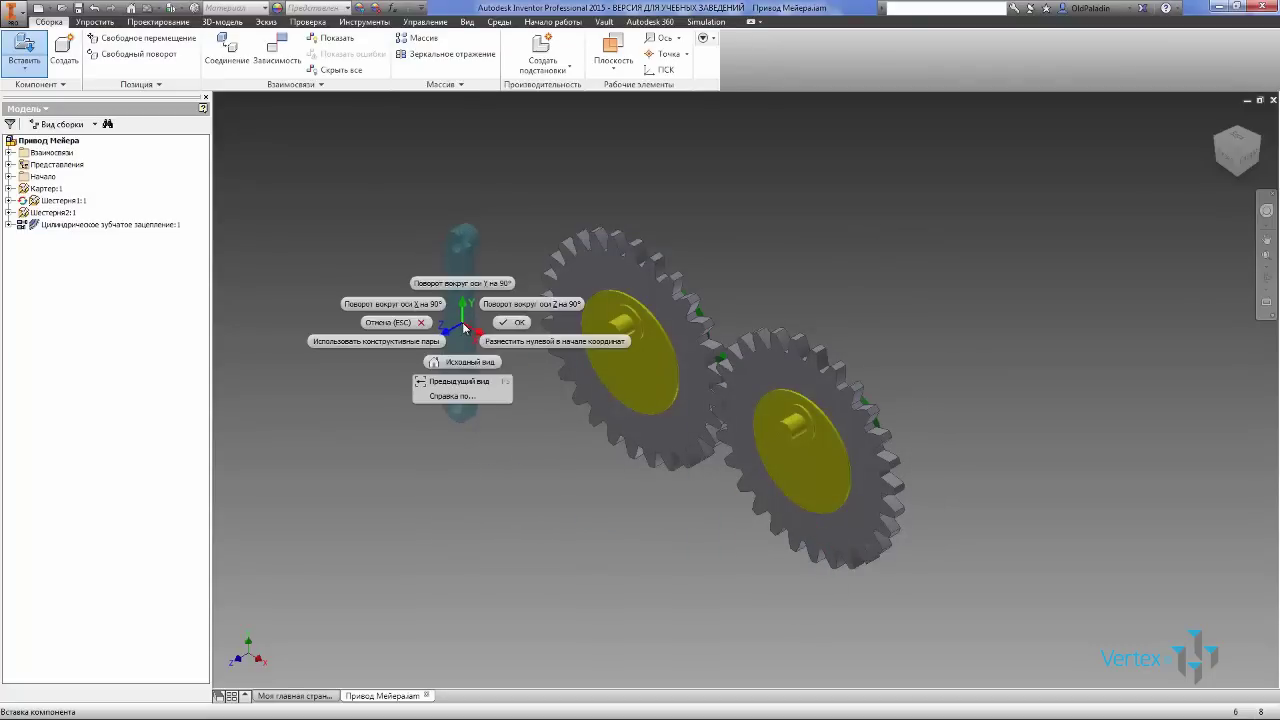
pyautogui.click(453, 285)
pyautogui.rightClick(460, 294)
pyautogui.click(457, 246)
pyautogui.click(487, 256)
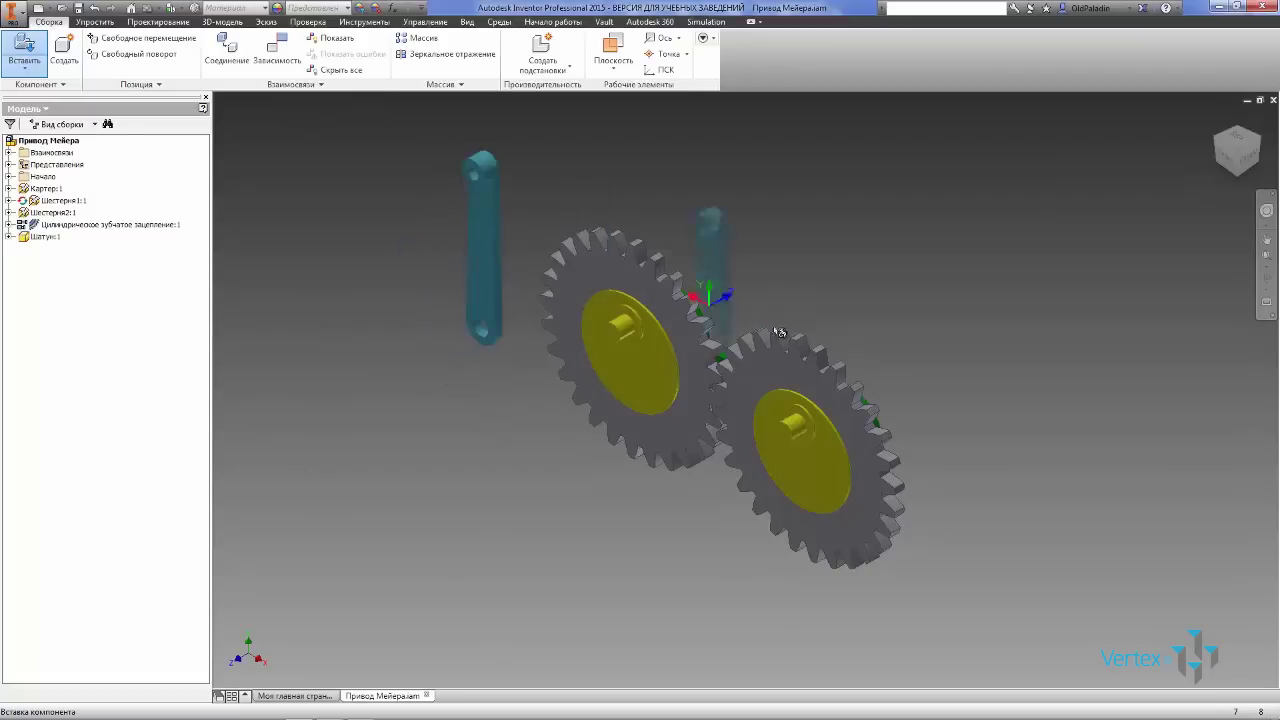
# Place a second connecting rod in the same orientation beside the second gear and end the insertion.
pyautogui.click(965, 366)
pyautogui.rightClick(975, 368)
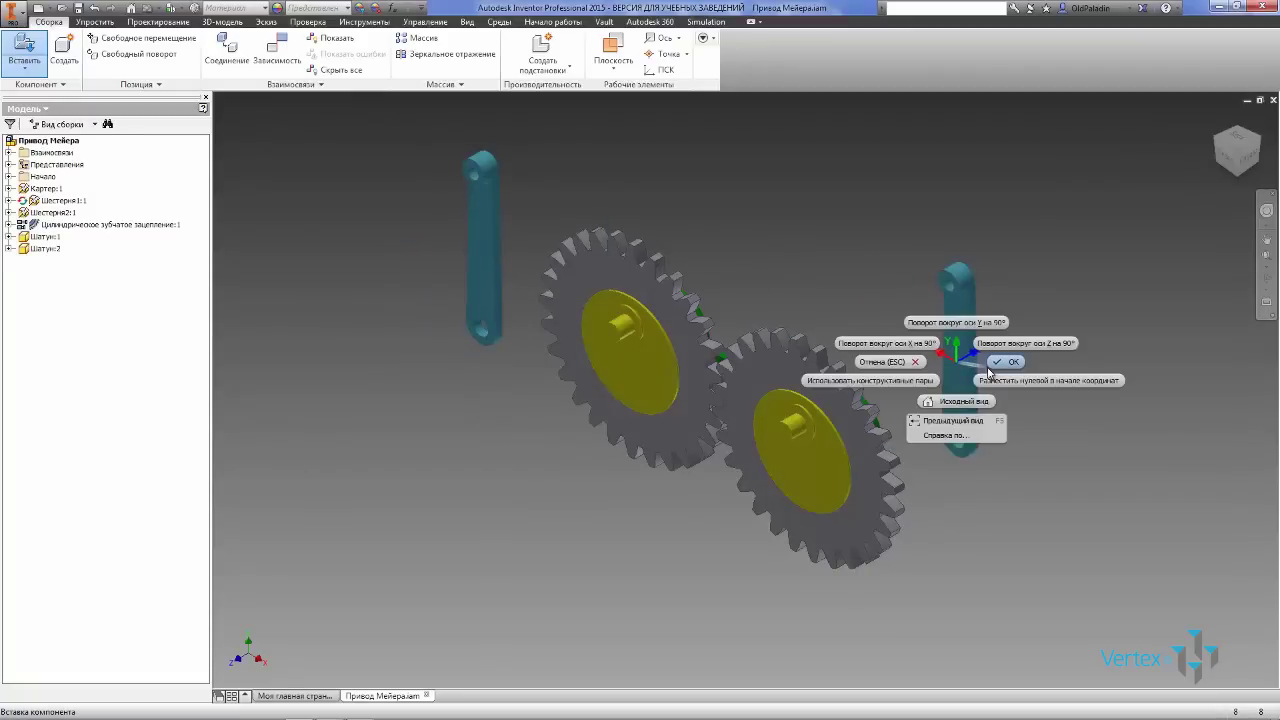
pyautogui.click(990, 366)
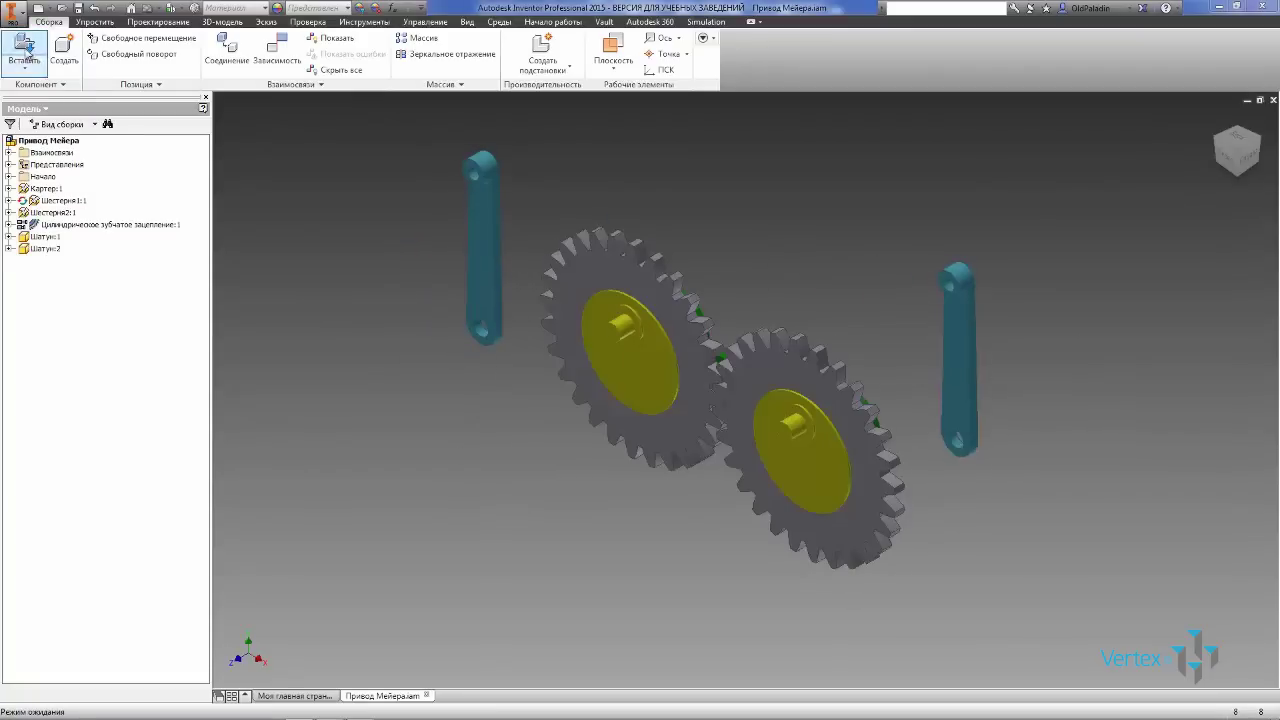
# Insert Шатун.ipt again, rotated twice by 90° about the Z axis, placing one copy below each existing connecting rod.
pyautogui.click(26, 52)
pyautogui.press('Return')
pyautogui.rightClick(461, 460)
pyautogui.click(491, 442)
pyautogui.rightClick(491, 441)
pyautogui.click(523, 429)
pyautogui.click(466, 483)
pyautogui.click(945, 620)
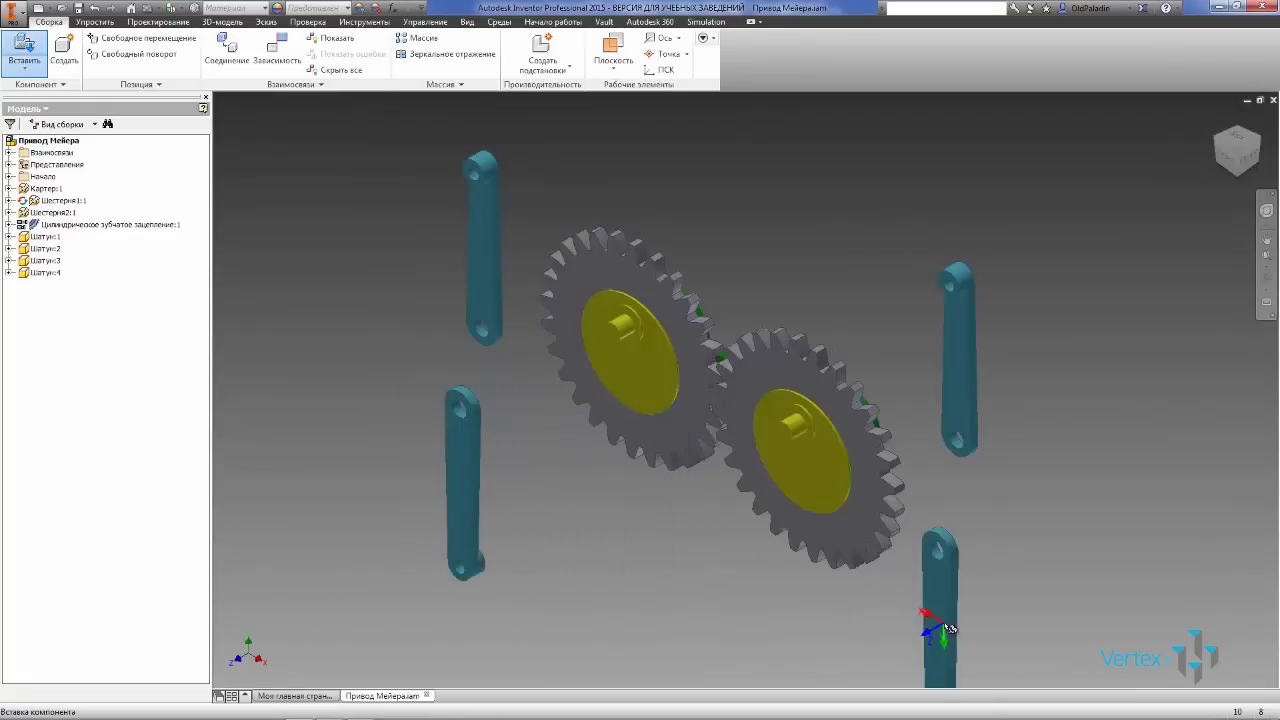